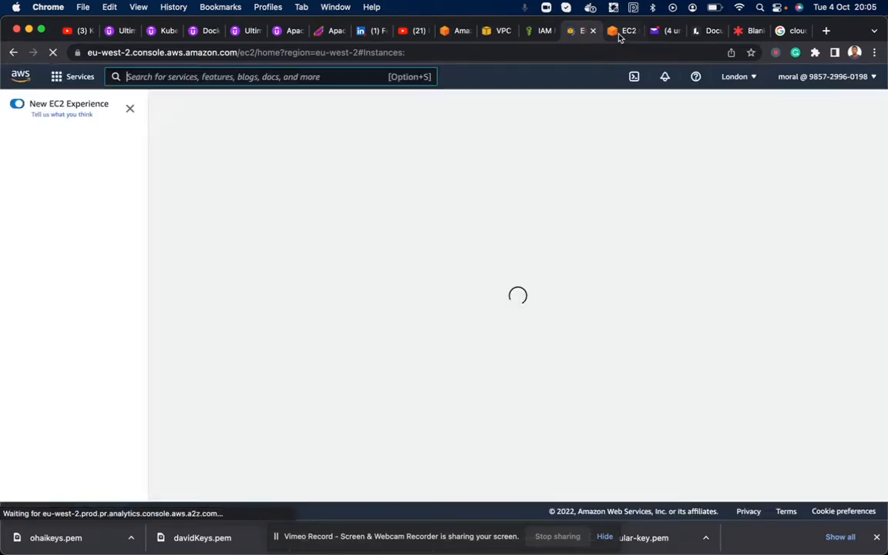
# - Close the leftover BastionHost terminal and IAM browser tabs and return to the EC2 instances list
pyautogui.click(624, 31)
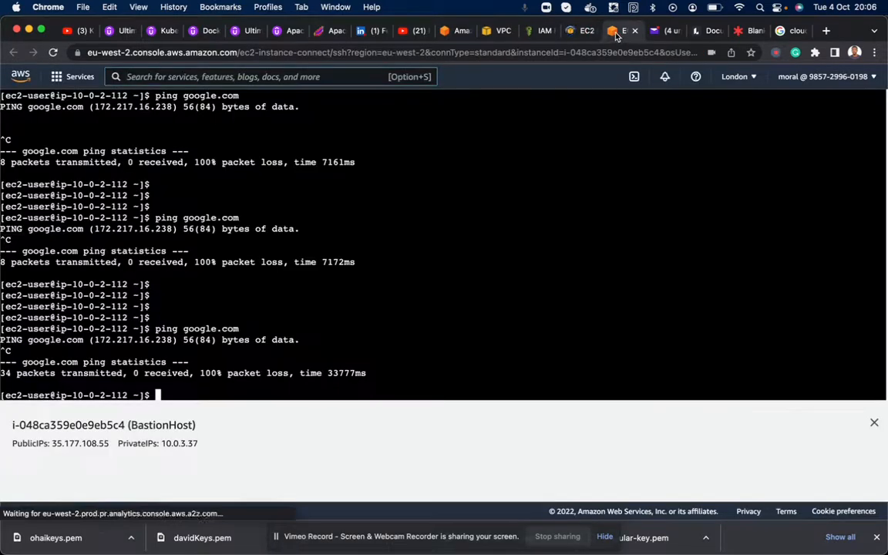
pyautogui.click(634, 32)
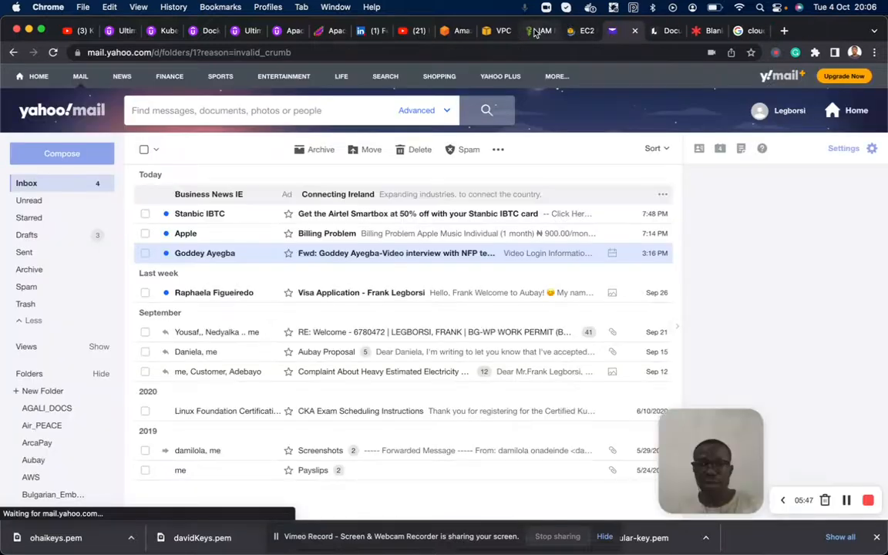
pyautogui.click(544, 31)
pyautogui.click(550, 31)
pyautogui.click(497, 31)
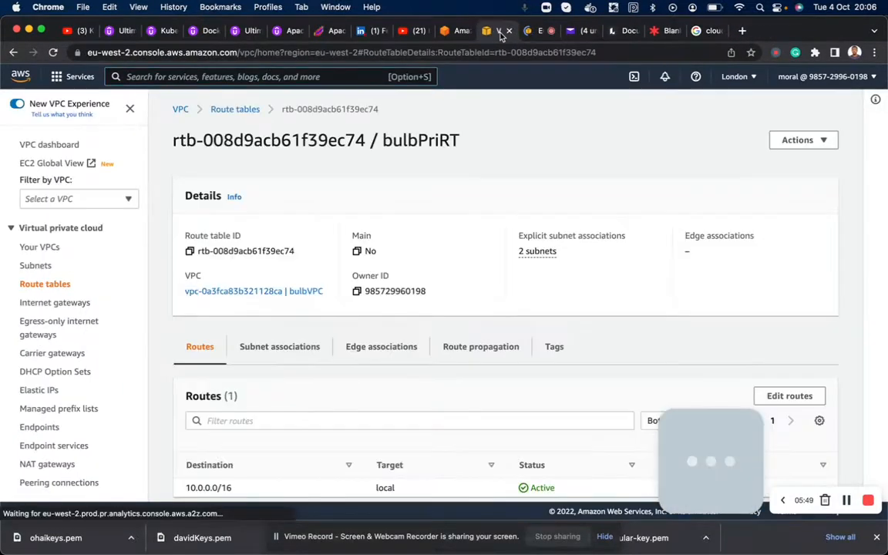
pyautogui.click(535, 31)
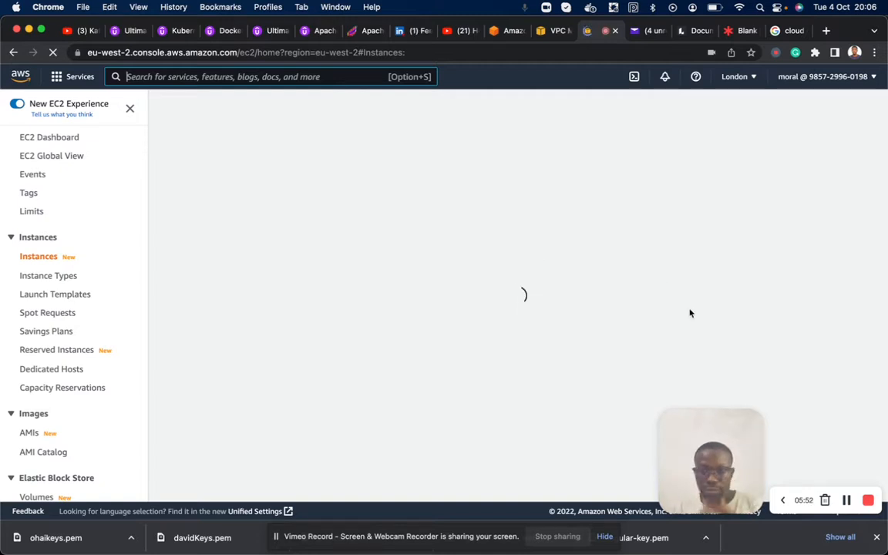
pyautogui.click(846, 501)
pyautogui.click(846, 500)
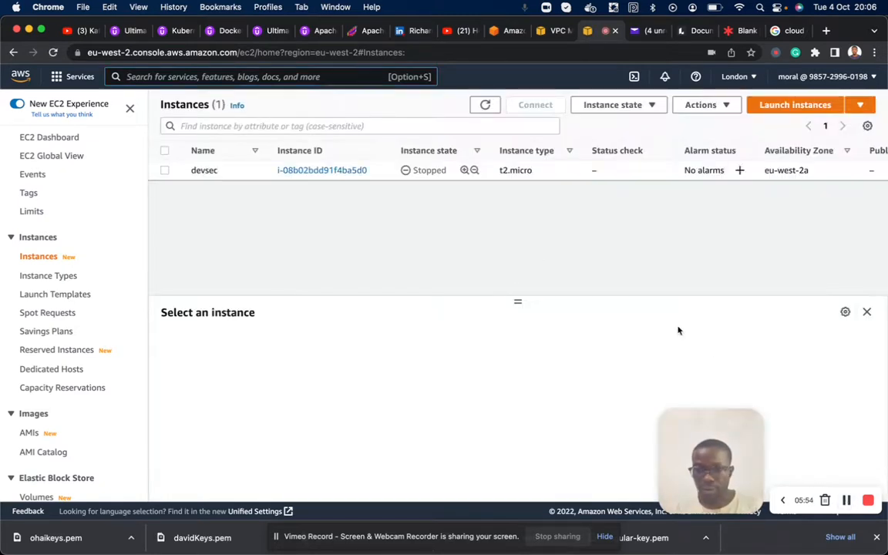
# - Start launching a new EC2 instance and name it BastionHost
pyautogui.click(774, 108)
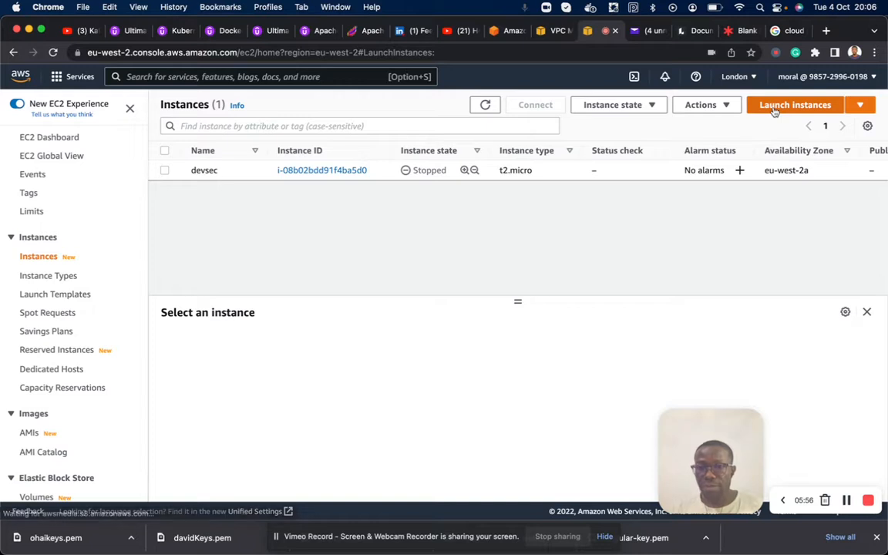
pyautogui.click(288, 319)
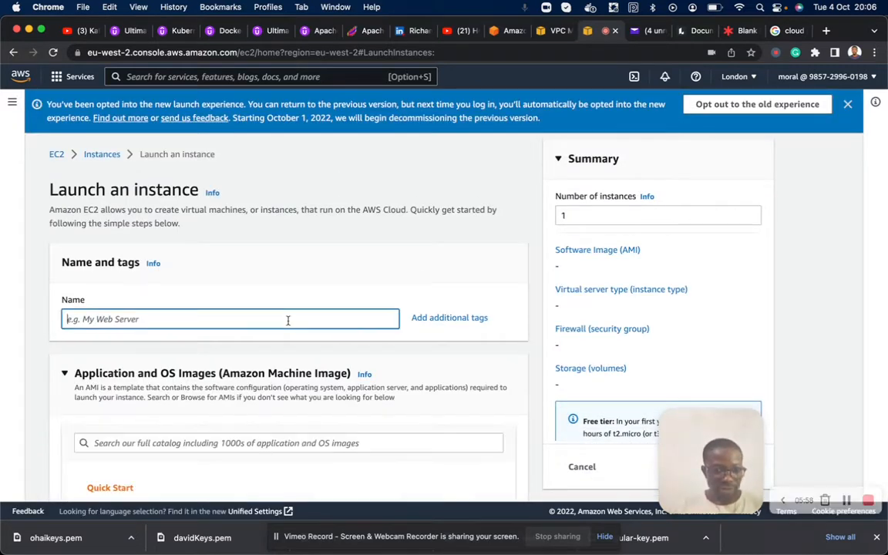
pyautogui.write('Bastio')
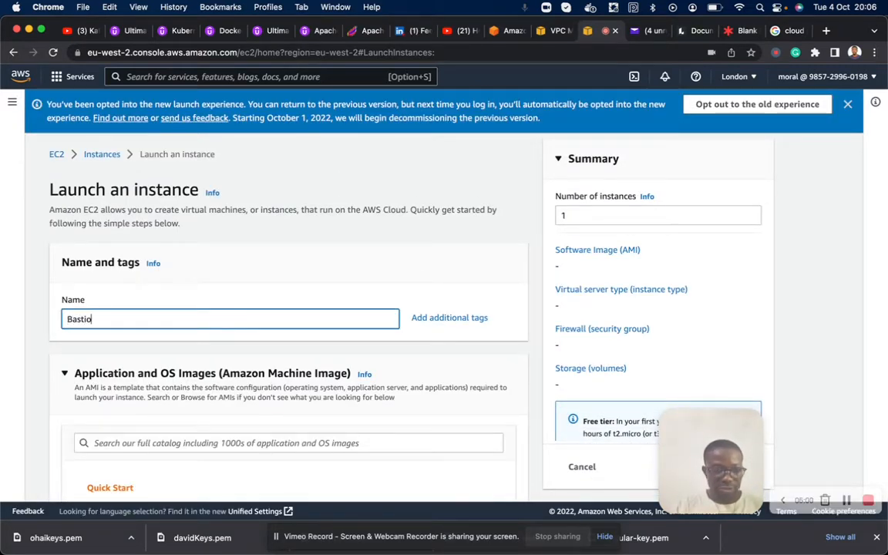
pyautogui.write('nHost')
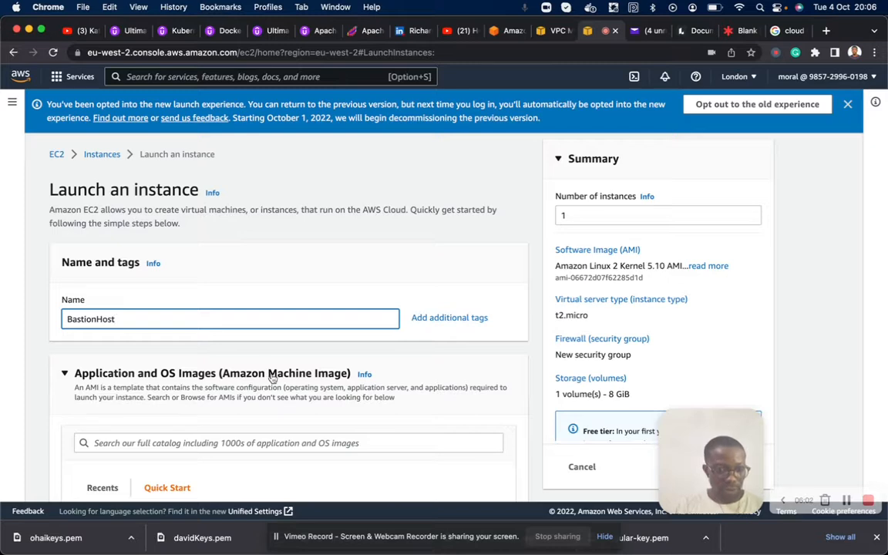
# - Select davidKeys as the login key pair for the BastionHost instance
pyautogui.scroll(-5, 243, 335)
pyautogui.scroll(-6, 106, 361)
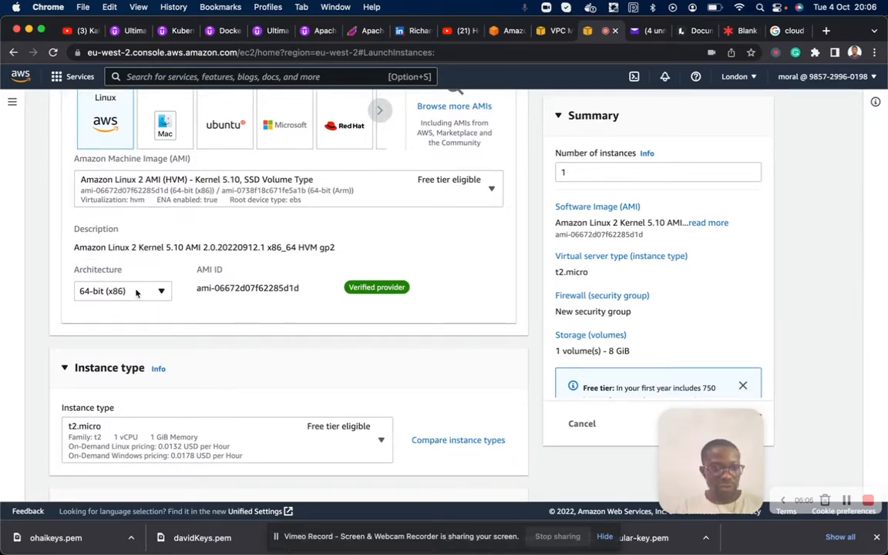
pyautogui.scroll(-4, 135, 292)
pyautogui.scroll(-3, 223, 347)
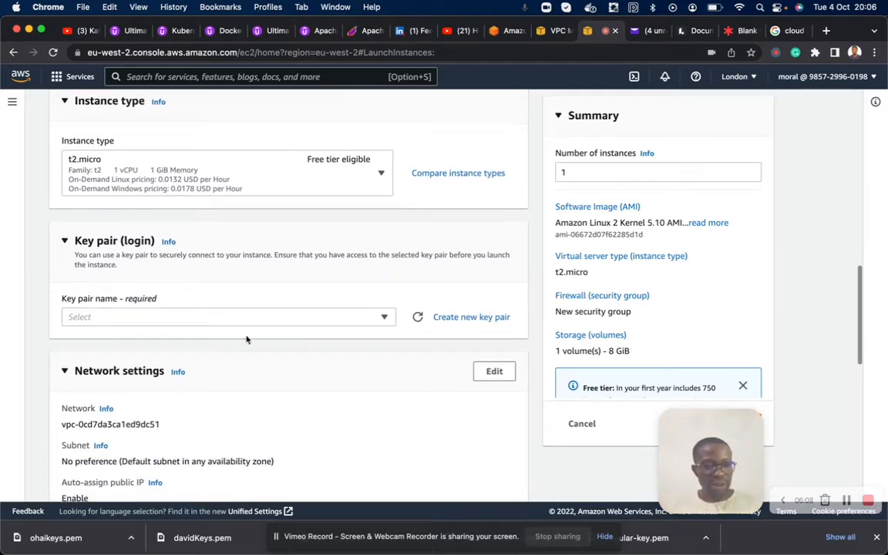
pyautogui.click(383, 317)
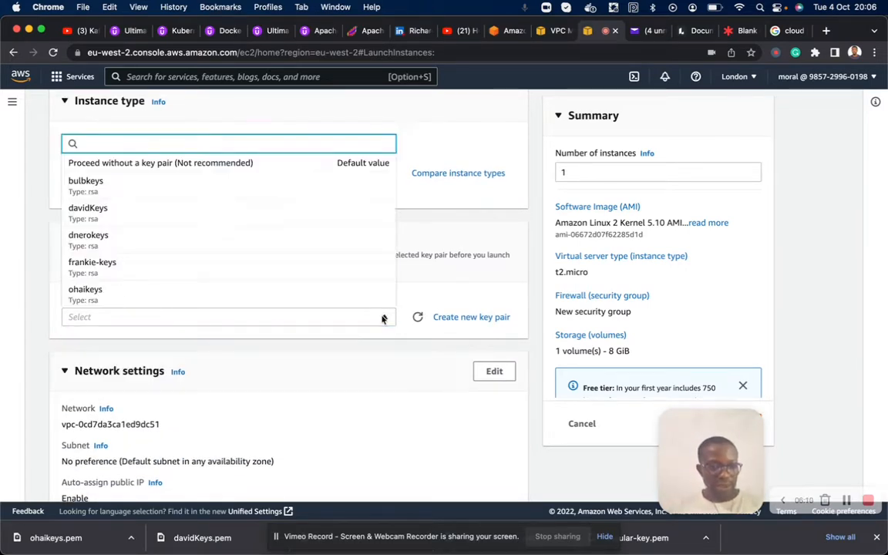
pyautogui.click(110, 212)
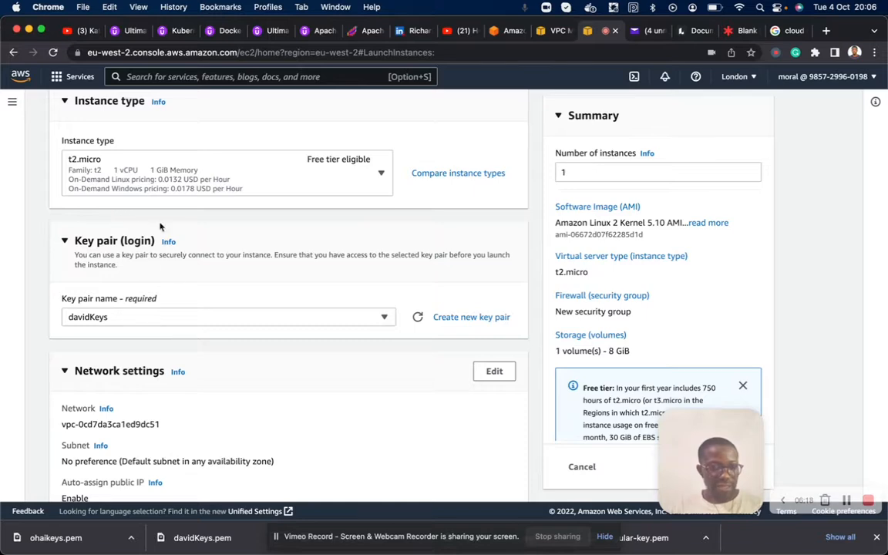
# - Edit the instance's network settings to use the VPC bulbVPC and the public subnet bulbPubSub1
pyautogui.scroll(-5, 162, 231)
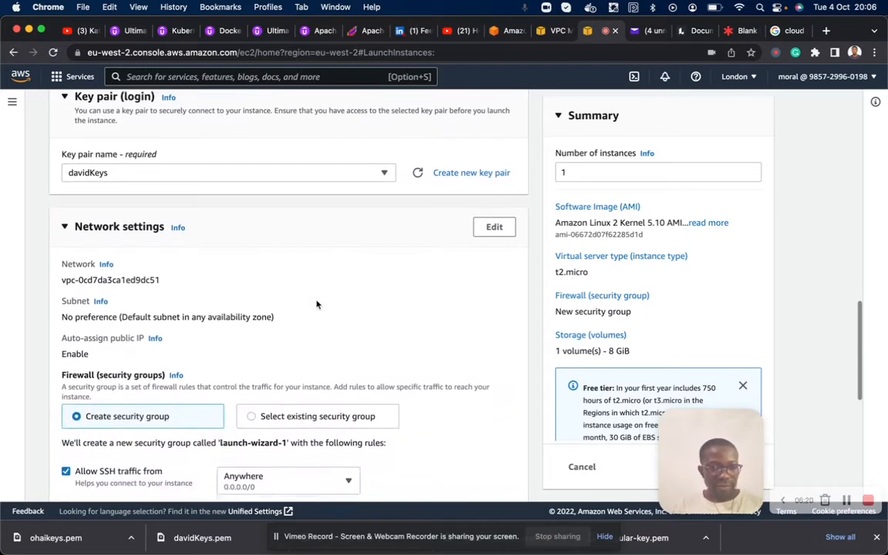
pyautogui.click(506, 229)
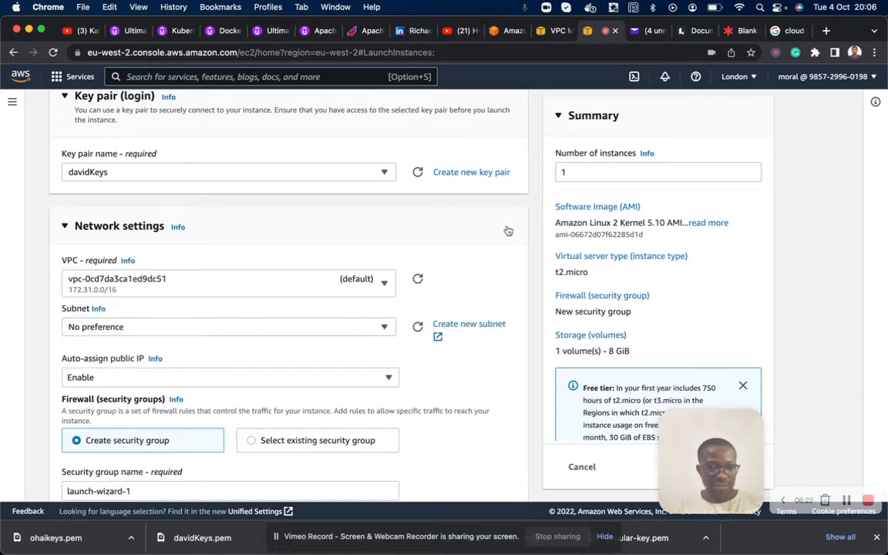
pyautogui.click(308, 287)
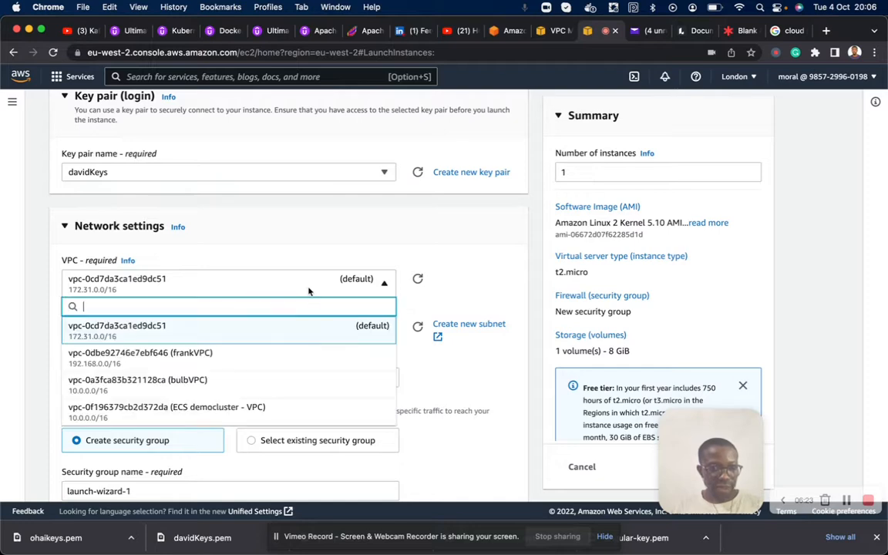
pyautogui.click(223, 387)
pyautogui.scroll(-1, 224, 387)
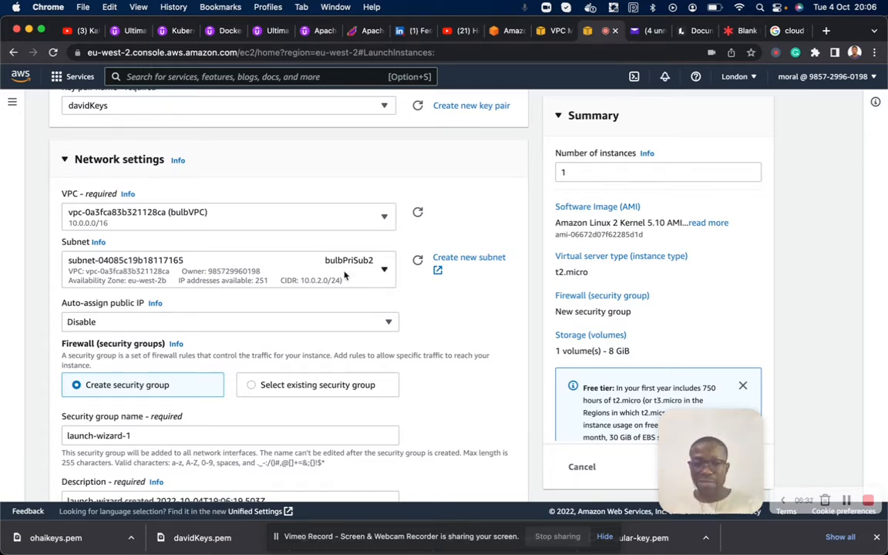
pyautogui.click(383, 271)
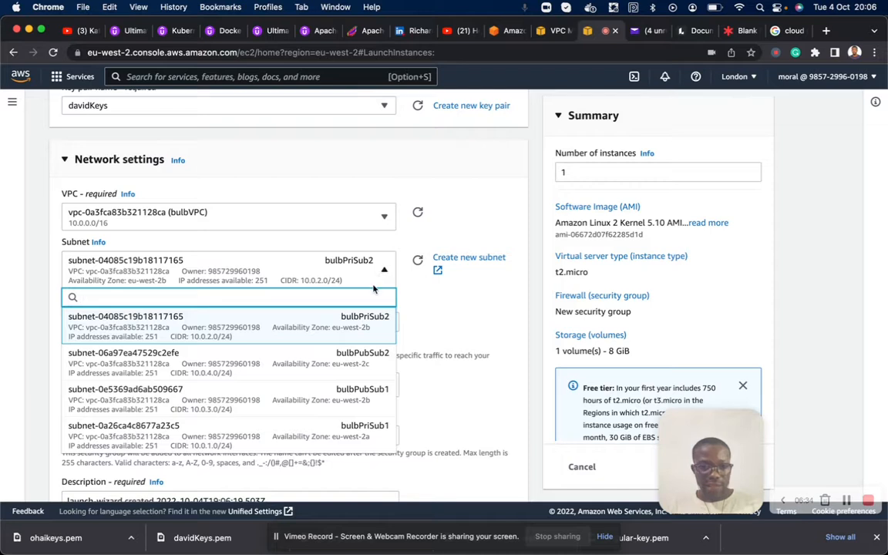
pyautogui.click(365, 395)
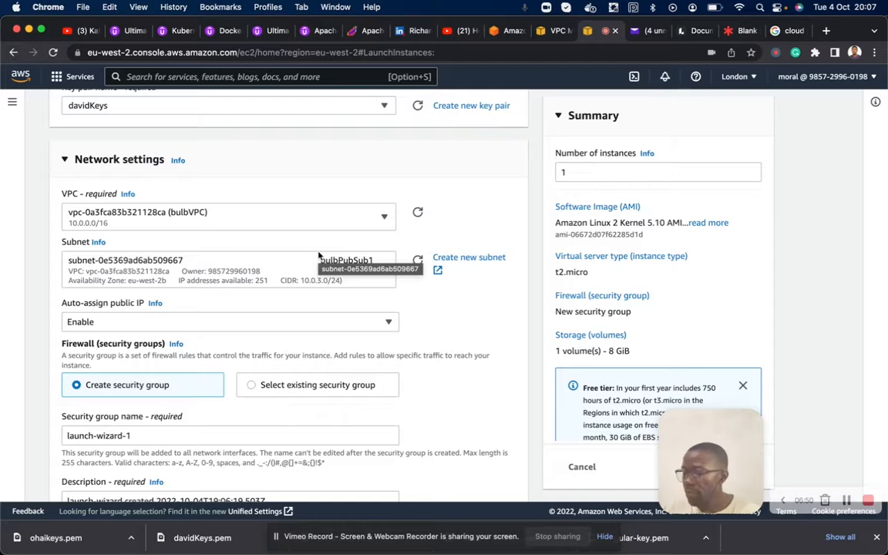
# - Assign the existing security group davidSG to the instance instead of creating a new one
pyautogui.scroll(-2, 175, 329)
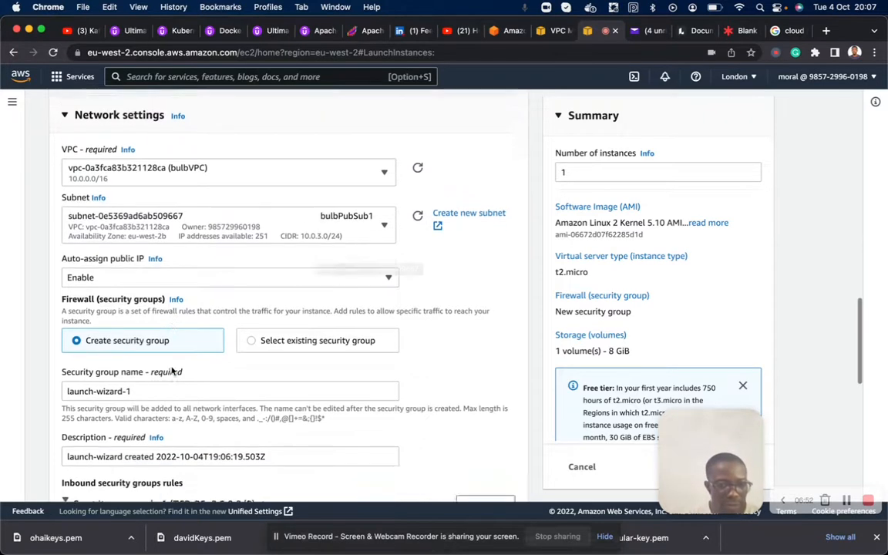
pyautogui.click(255, 312)
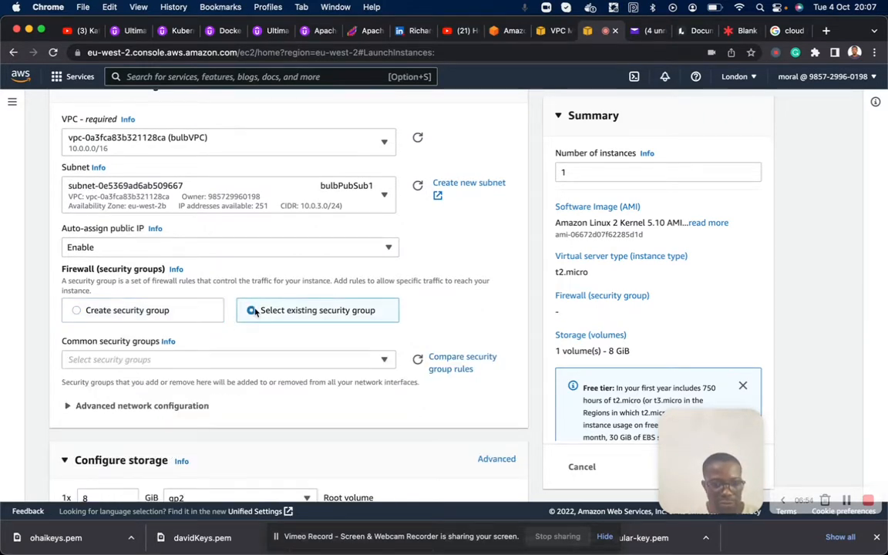
pyautogui.click(178, 368)
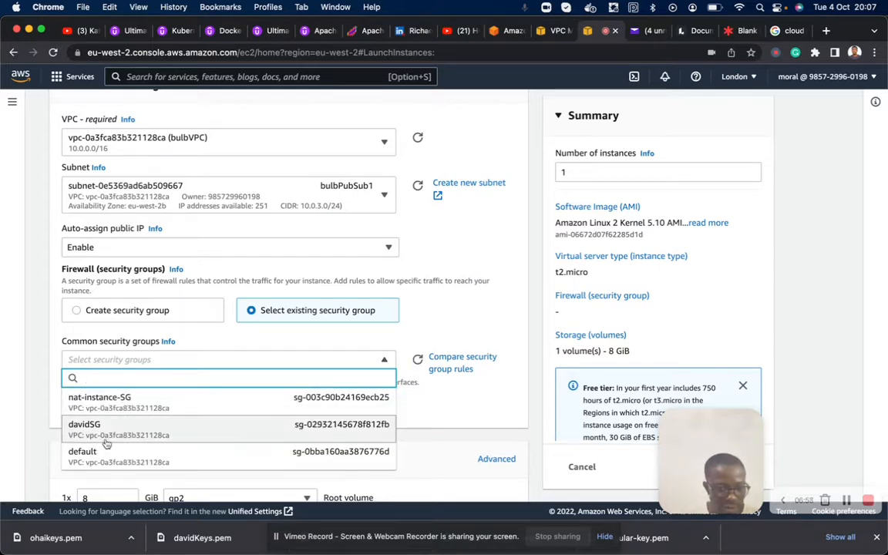
pyautogui.click(140, 435)
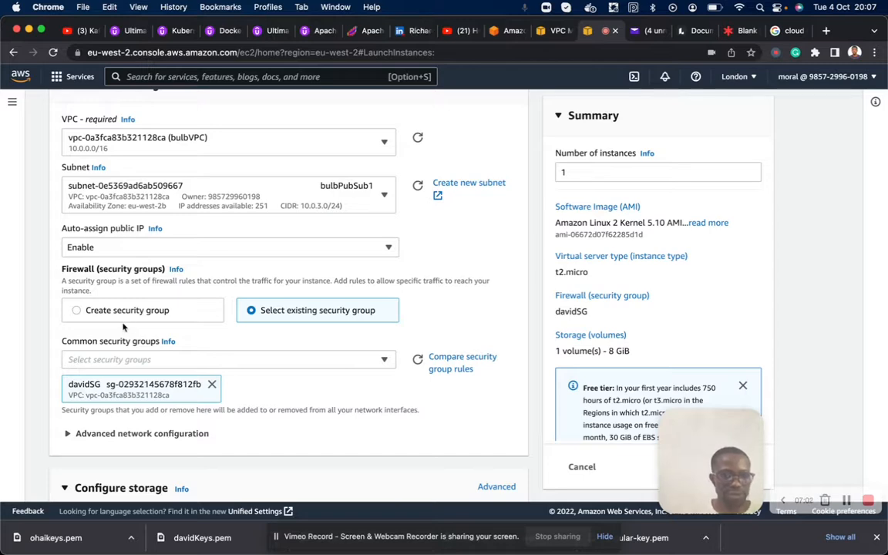
# - Change the instance's login key pair to ohaikeys
pyautogui.scroll(5, 231, 275)
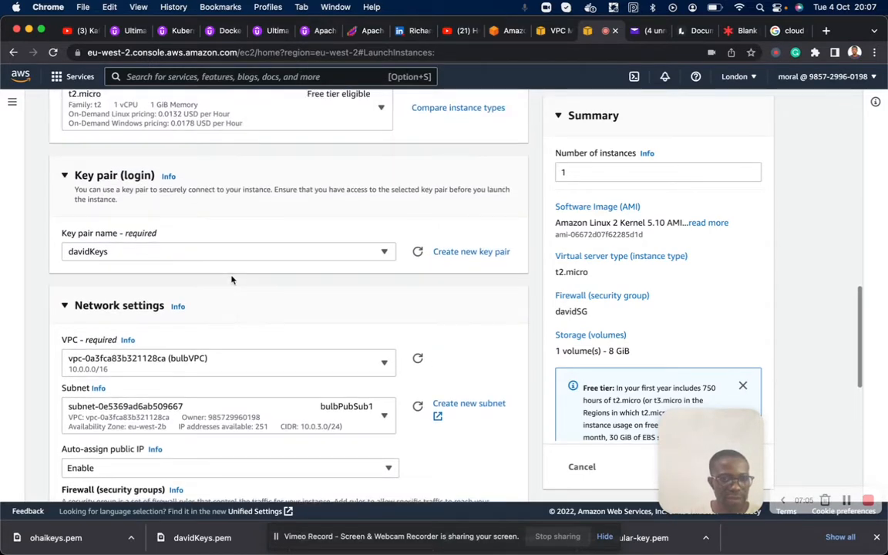
pyautogui.click(263, 248)
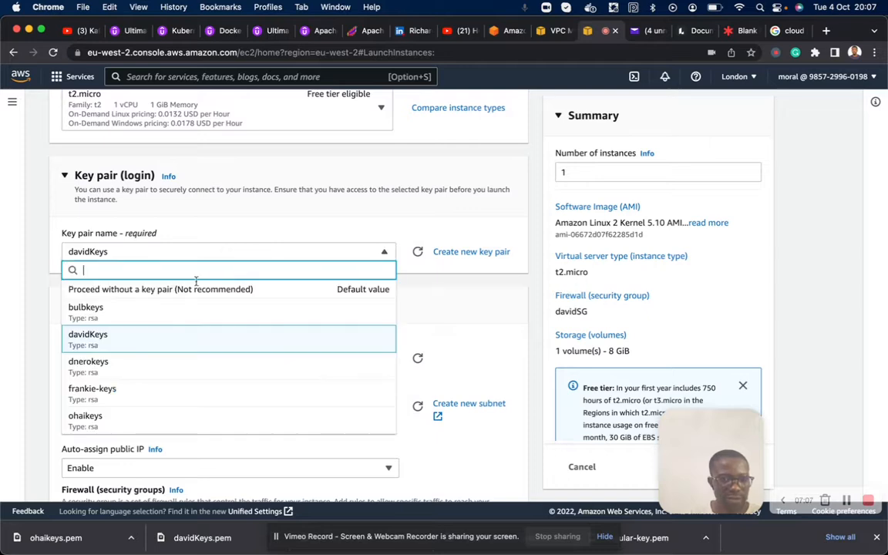
pyautogui.click(116, 420)
# - Review the remaining network and storage settings, launch the BastionHost instance and return to the list of all instances
pyautogui.scroll(-3, 158, 293)
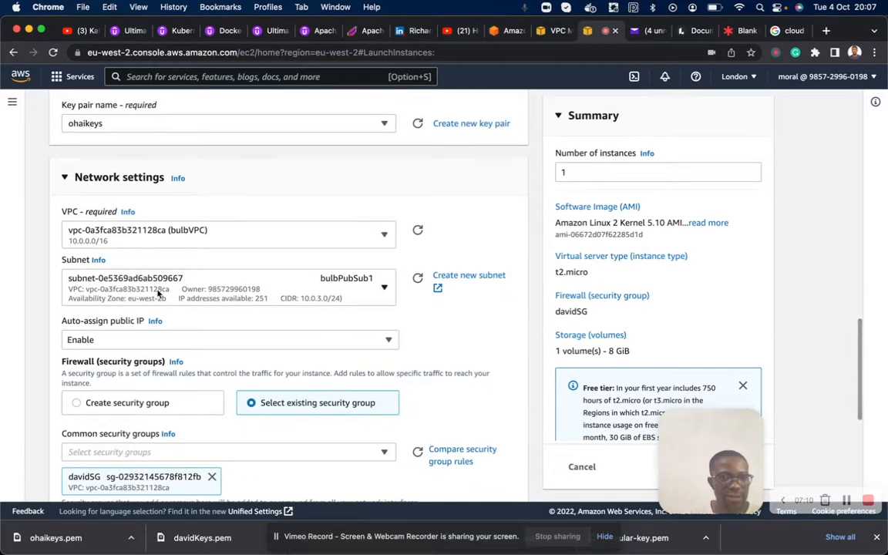
pyautogui.scroll(-2, 157, 297)
pyautogui.scroll(-2, 149, 348)
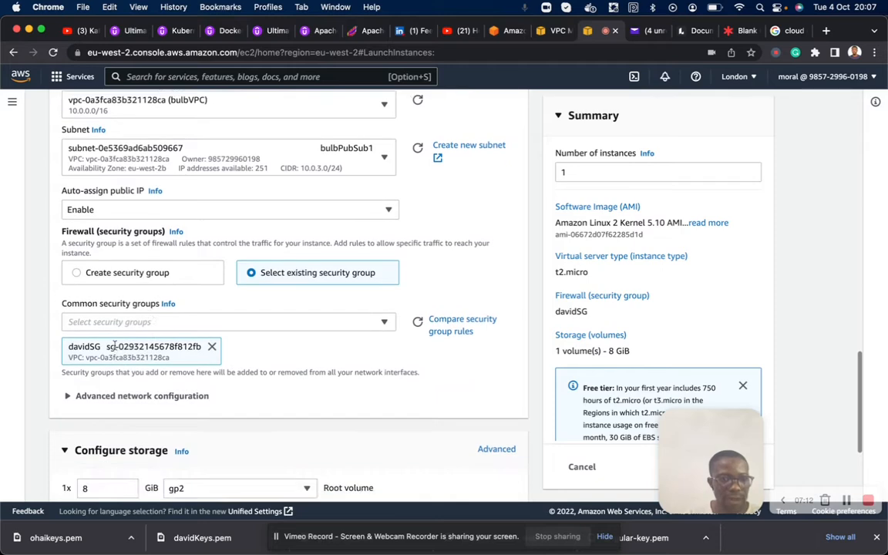
pyautogui.scroll(-5, 137, 350)
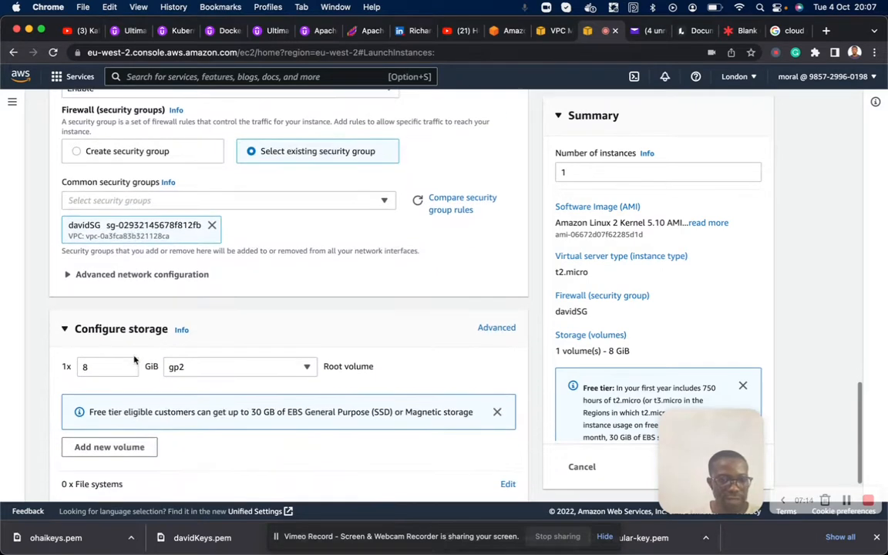
pyautogui.scroll(-1, 100, 301)
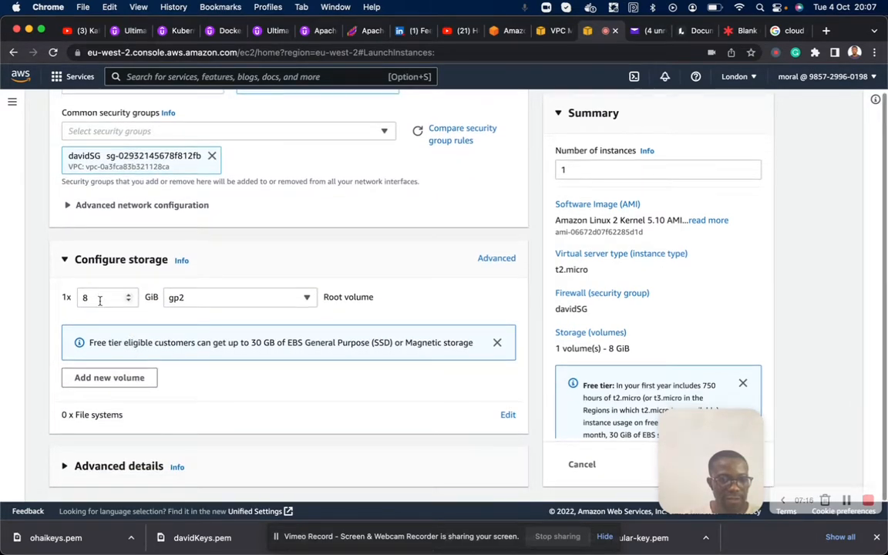
pyautogui.moveTo(696, 429); pyautogui.dragTo(798, 285)
pyautogui.click(727, 465)
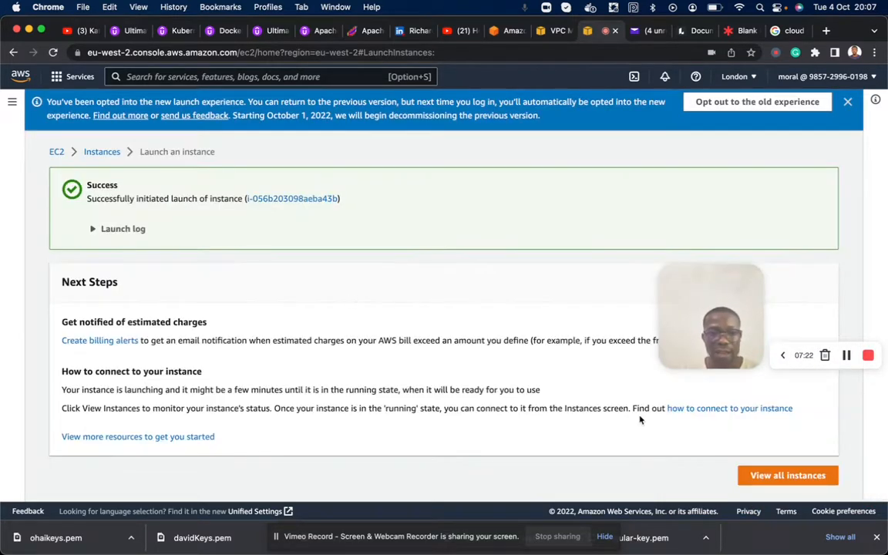
pyautogui.click(787, 475)
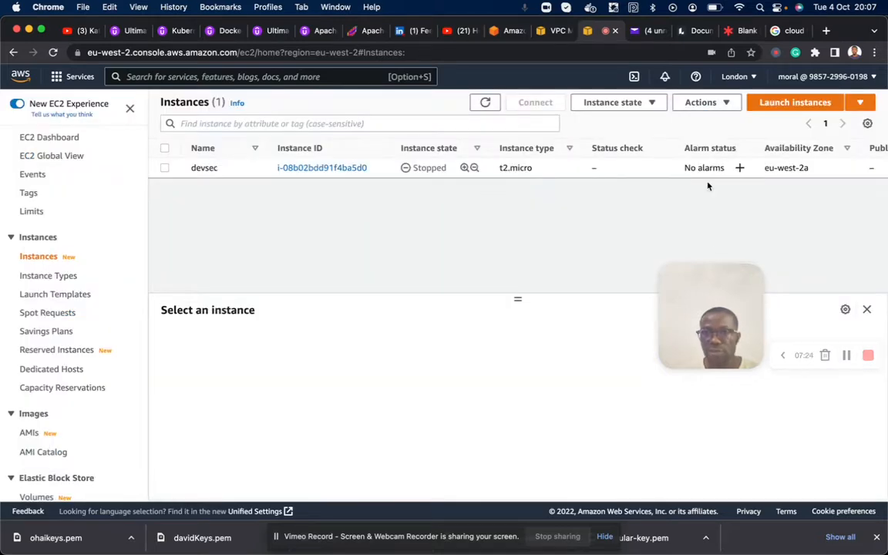
# - Check the Bastion Host in the Lucidspark board's VPC diagram, and refresh the EC2 instances list
pyautogui.click(737, 31)
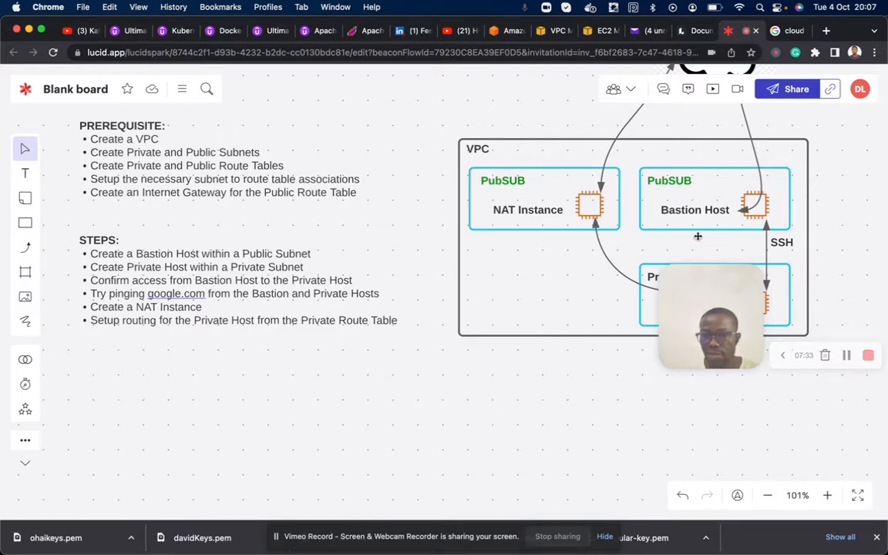
pyautogui.moveTo(697, 294); pyautogui.dragTo(697, 363)
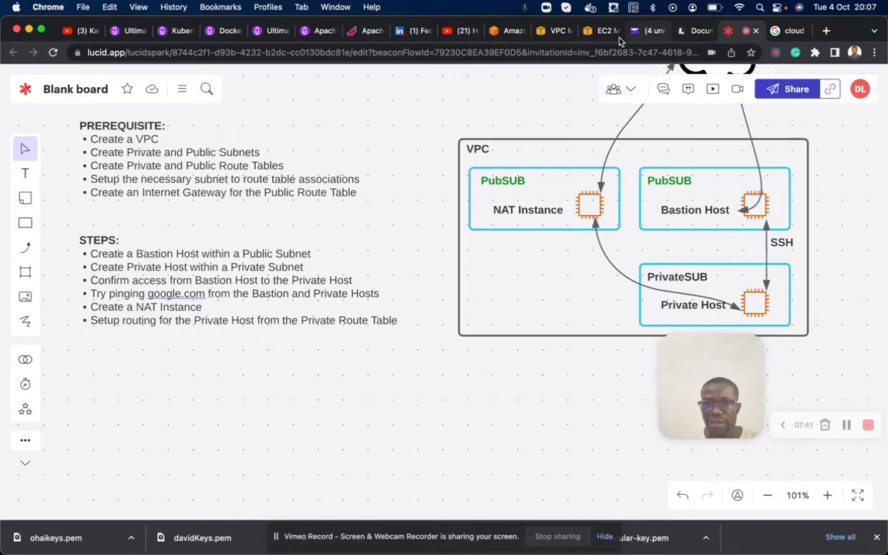
pyautogui.click(595, 32)
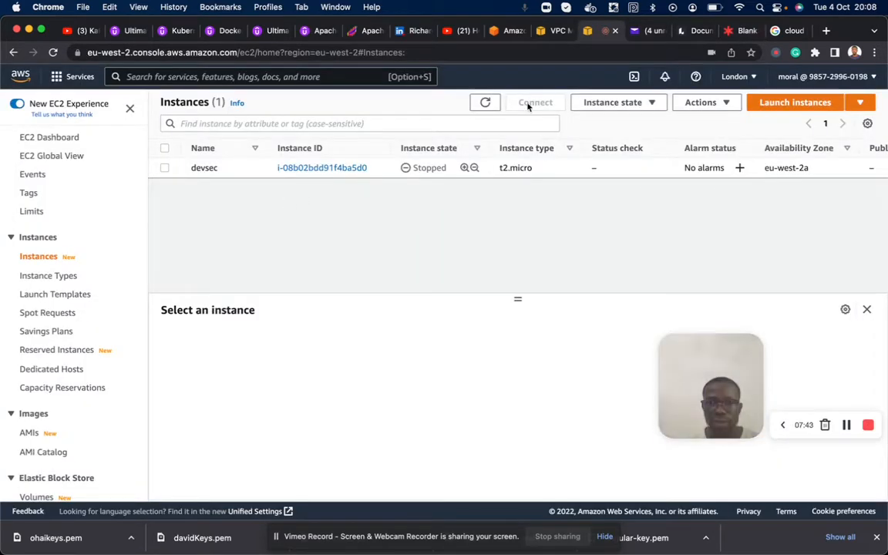
pyautogui.click(484, 102)
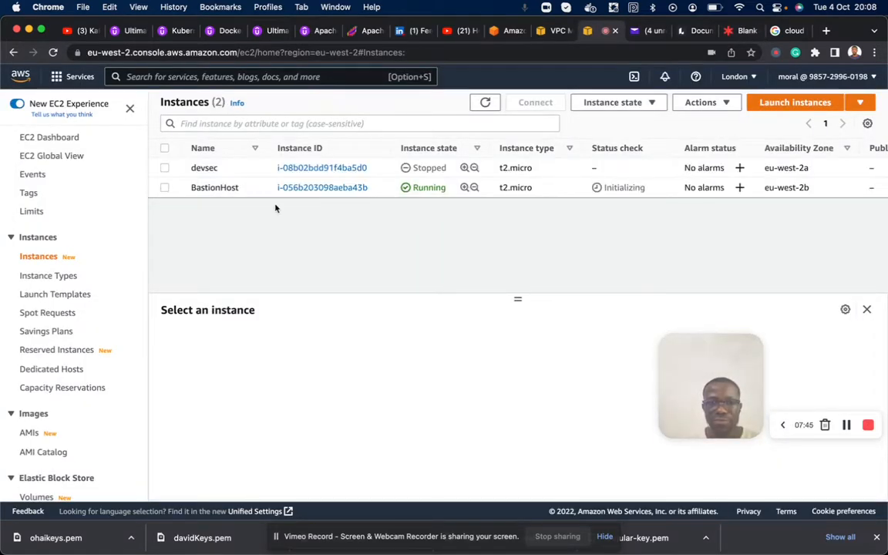
# - Connect to the BastionHost instance with EC2 Instance Connect as ec2-user
pyautogui.click(164, 188)
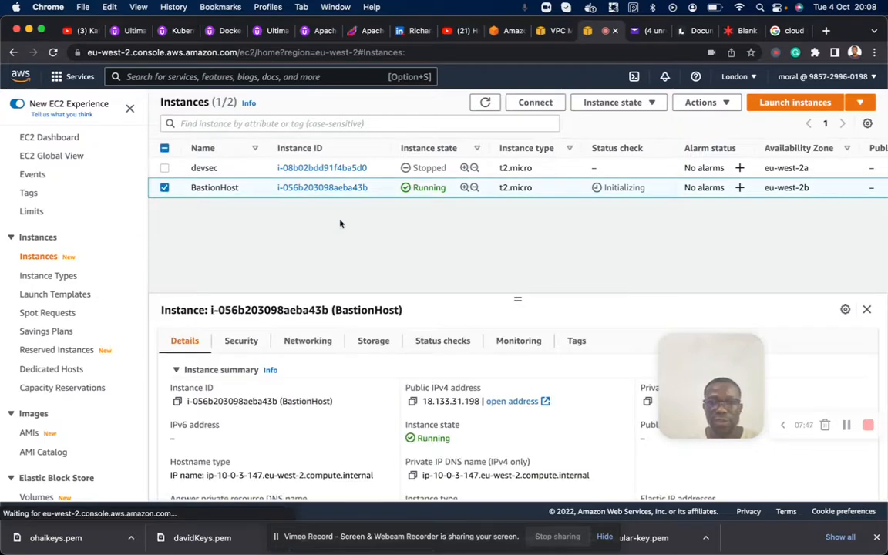
pyautogui.click(530, 105)
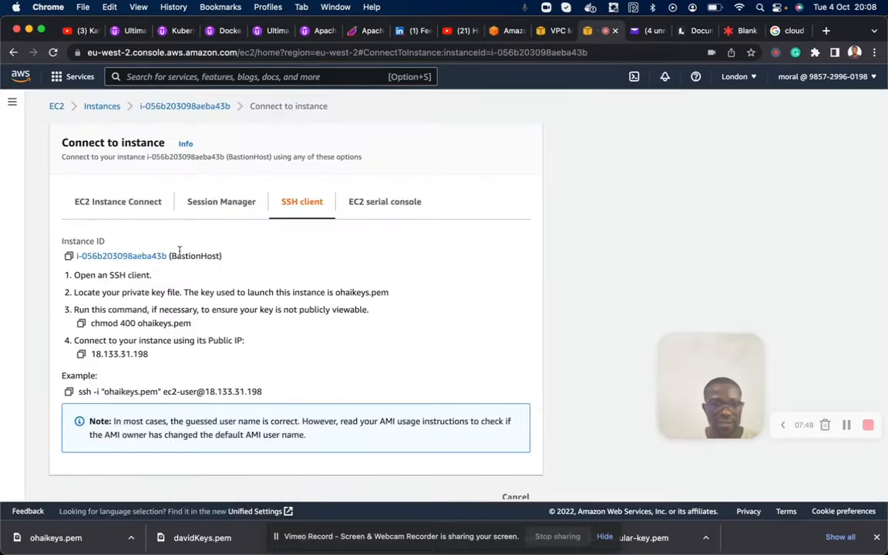
pyautogui.click(89, 213)
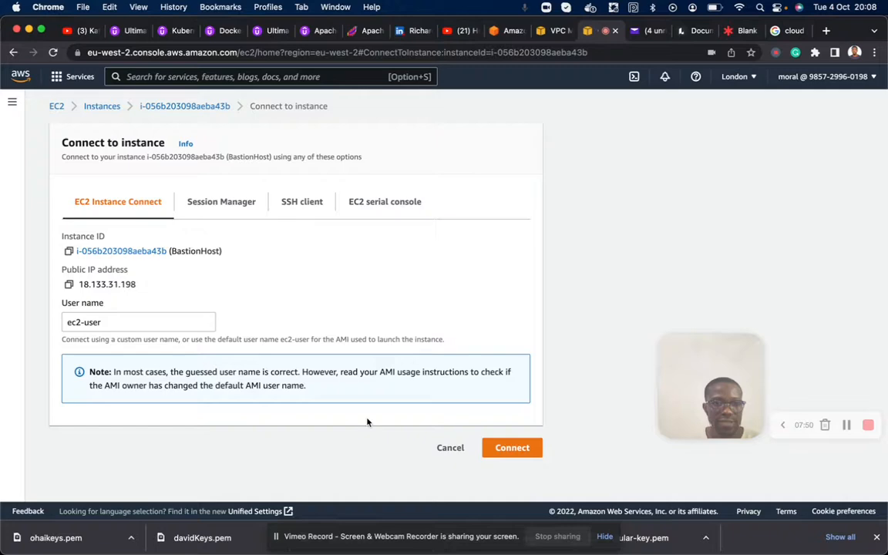
pyautogui.click(500, 450)
# - Return to the EC2 instances list and begin launching a new instance named PrivateHost
pyautogui.click(574, 31)
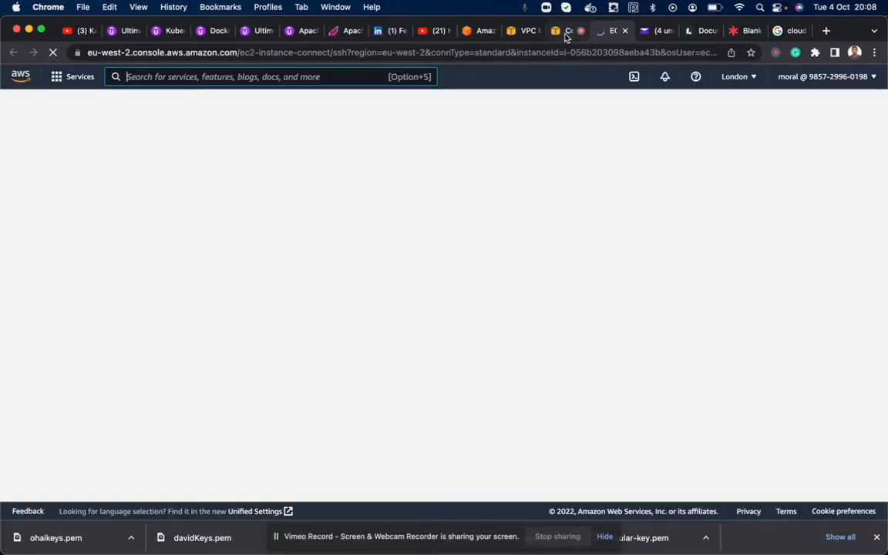
pyautogui.click(103, 107)
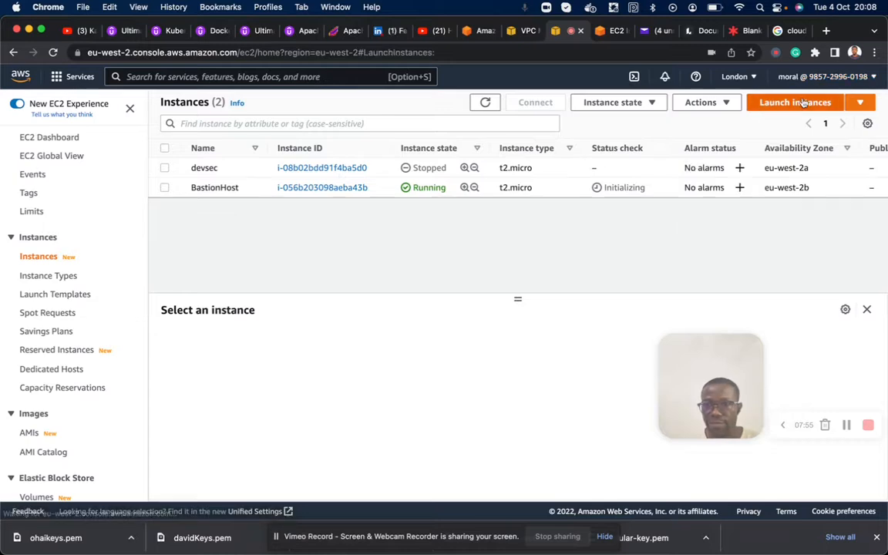
pyautogui.click(801, 102)
pyautogui.click(166, 315)
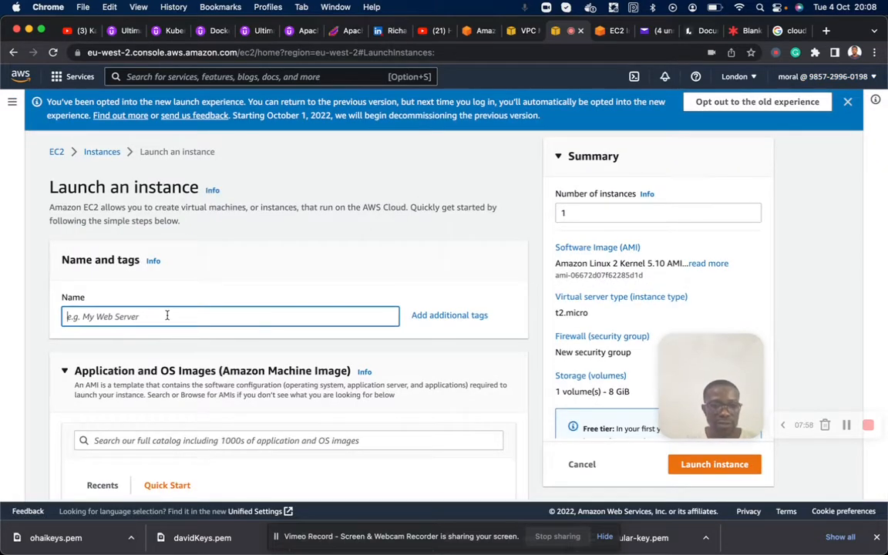
pyautogui.write('PrivateHost')
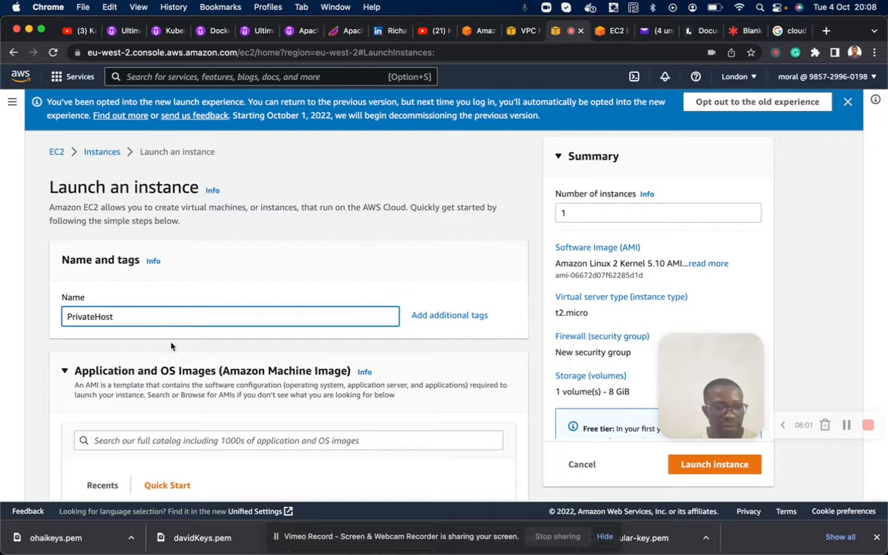
# - Keep the default Amazon Linux 2 image and t2.micro type, and choose ohaikeys as the login key pair
pyautogui.scroll(-10, 171, 346)
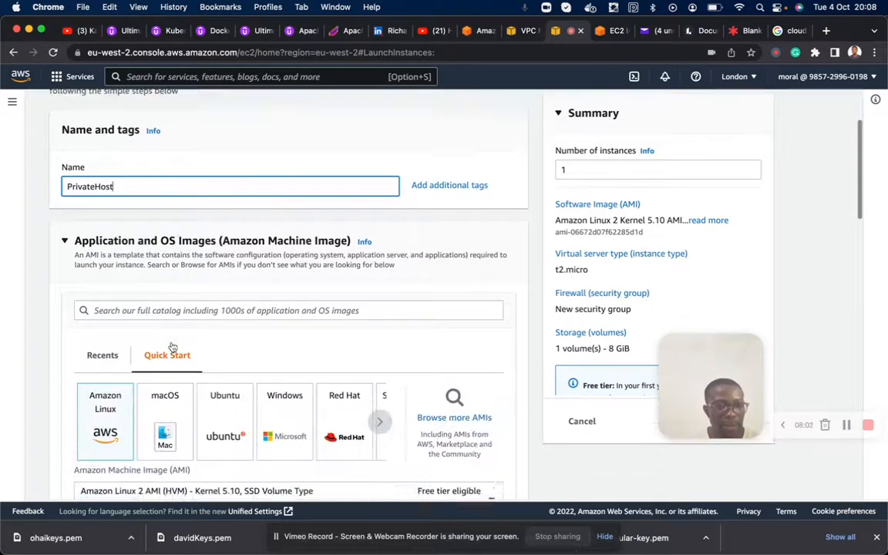
pyautogui.scroll(-10, 110, 349)
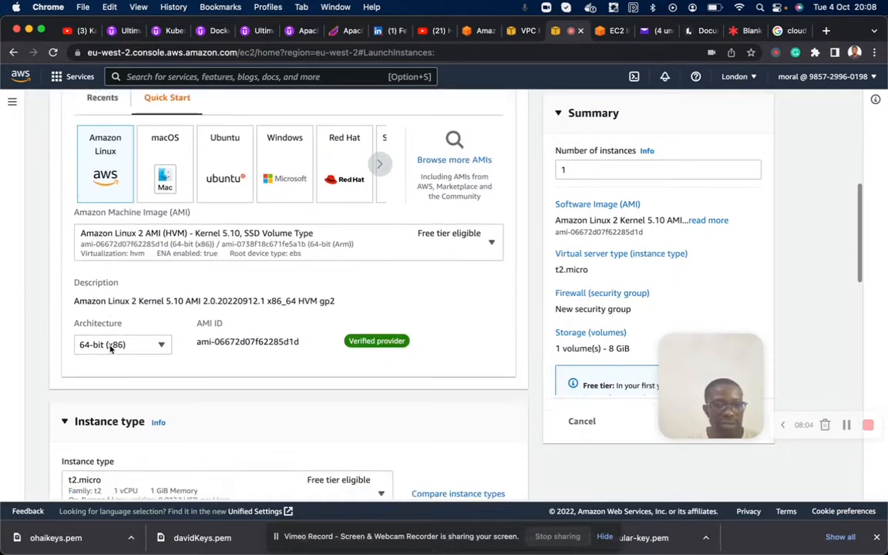
pyautogui.scroll(-2, 110, 350)
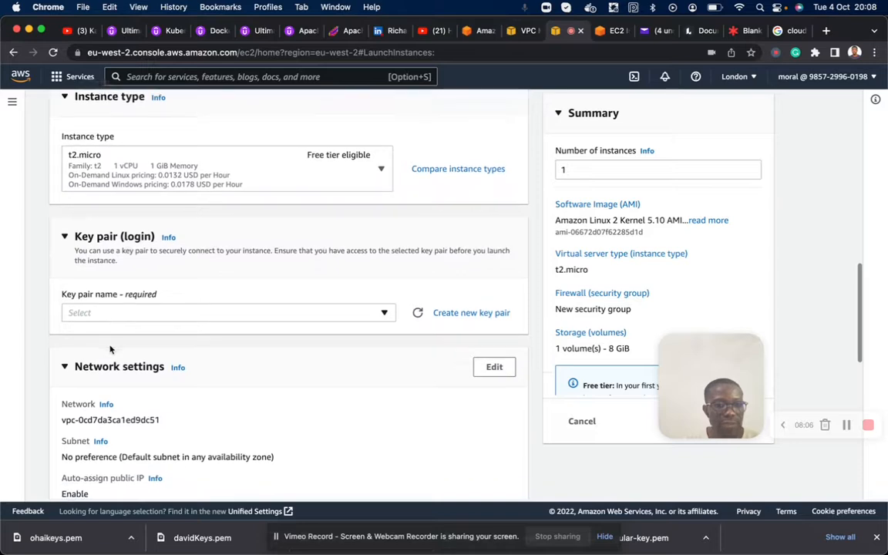
pyautogui.click(123, 310)
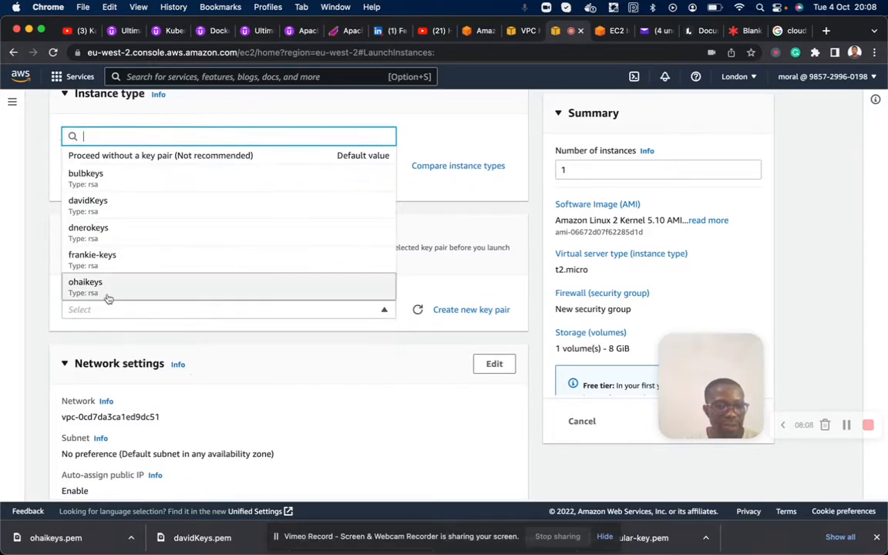
pyautogui.click(106, 297)
# - Edit the network settings to place the instance in bulbVPC on the private subnet bulbPriSub1
pyautogui.scroll(-5, 108, 293)
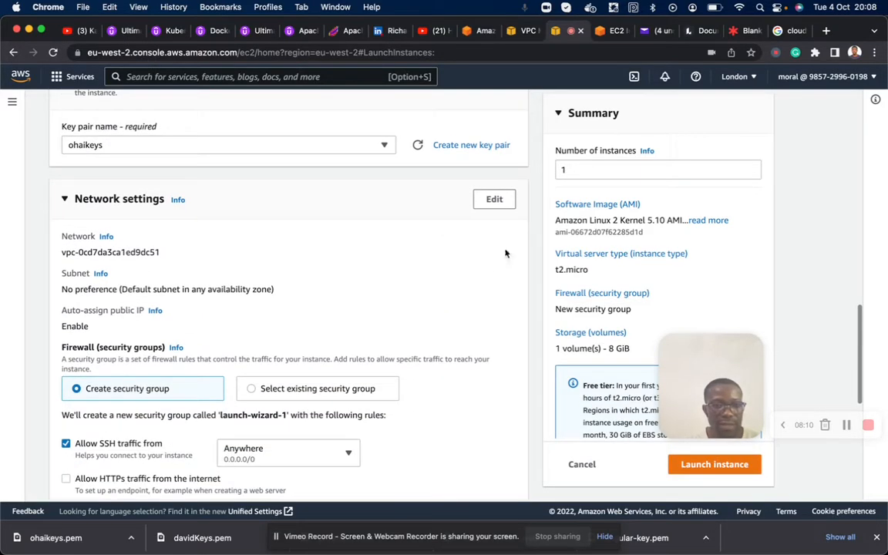
pyautogui.click(494, 202)
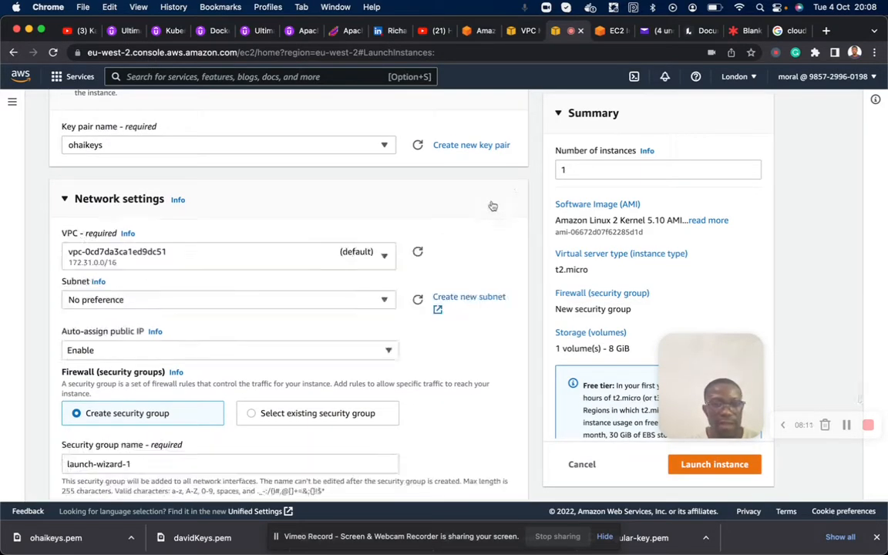
pyautogui.click(272, 258)
pyautogui.click(198, 352)
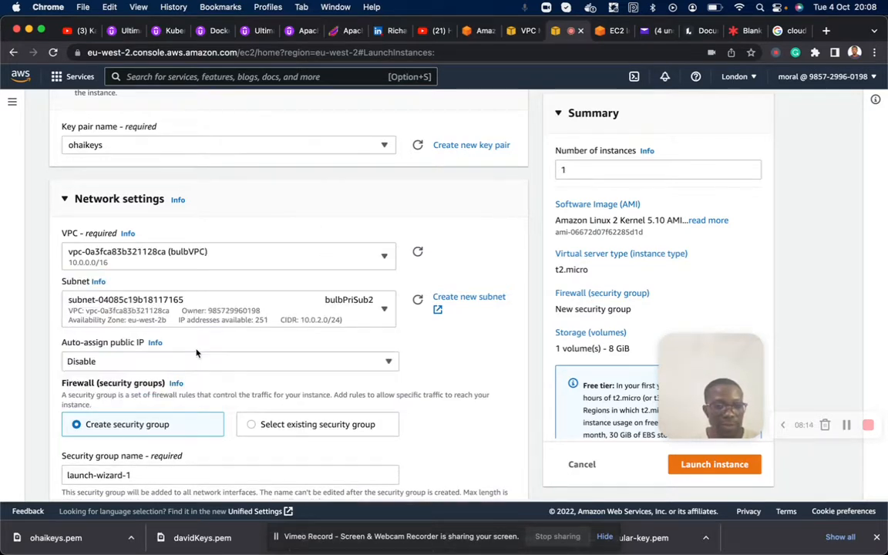
pyautogui.click(380, 307)
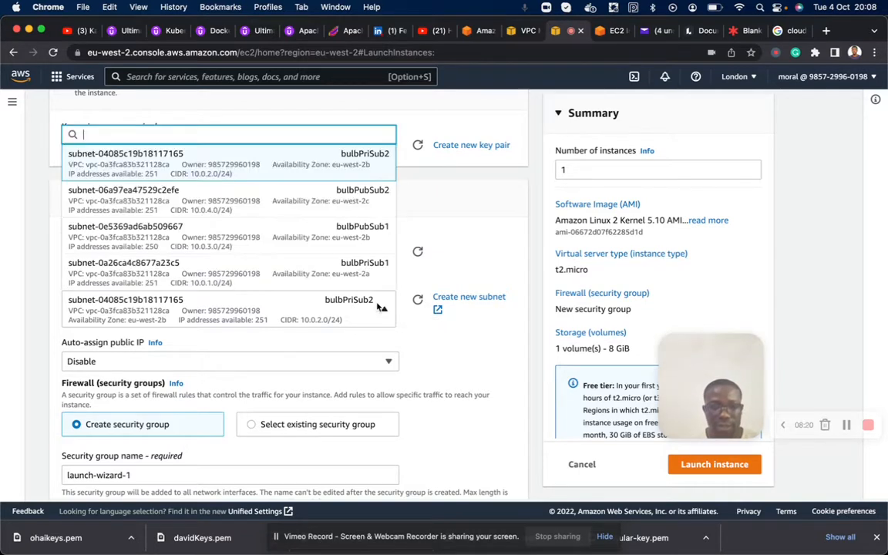
pyautogui.click(369, 273)
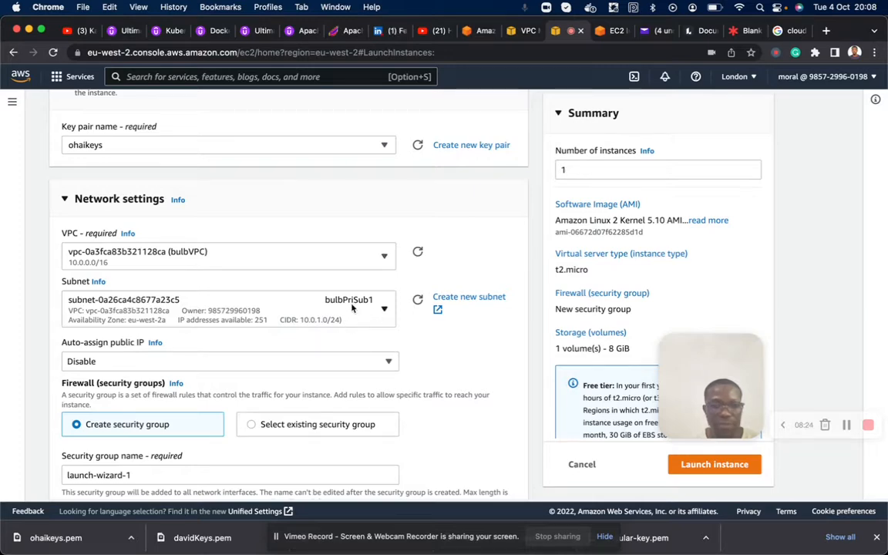
# - Assign the existing security group davidSG to PrivateHost instead of creating a new one
pyautogui.scroll(-3, 270, 346)
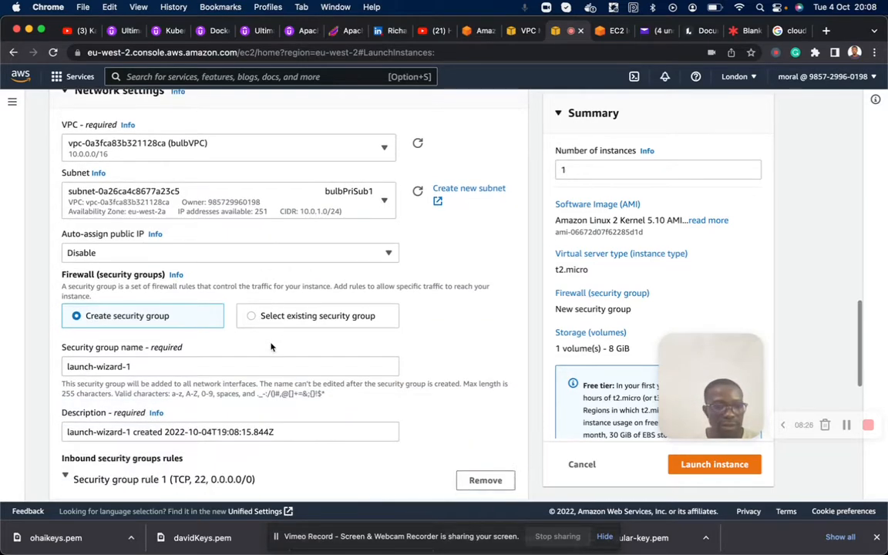
pyautogui.click(250, 296)
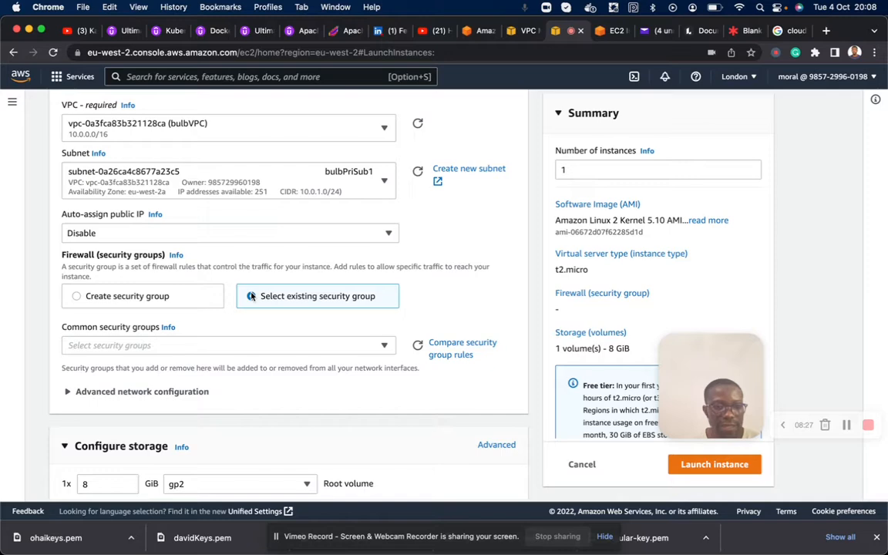
pyautogui.click(201, 344)
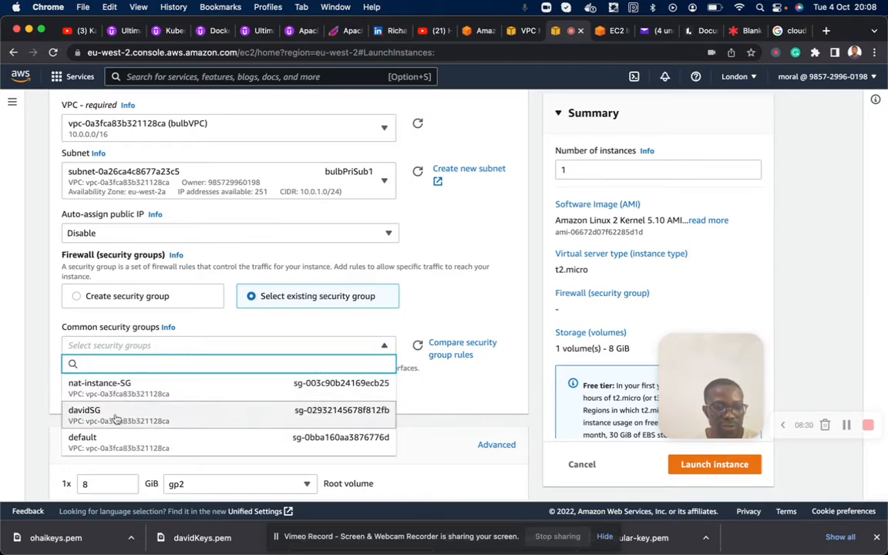
pyautogui.click(114, 416)
# - Review the default storage settings, launch the PrivateHost instance and return to the list of all instances
pyautogui.scroll(-2, 224, 367)
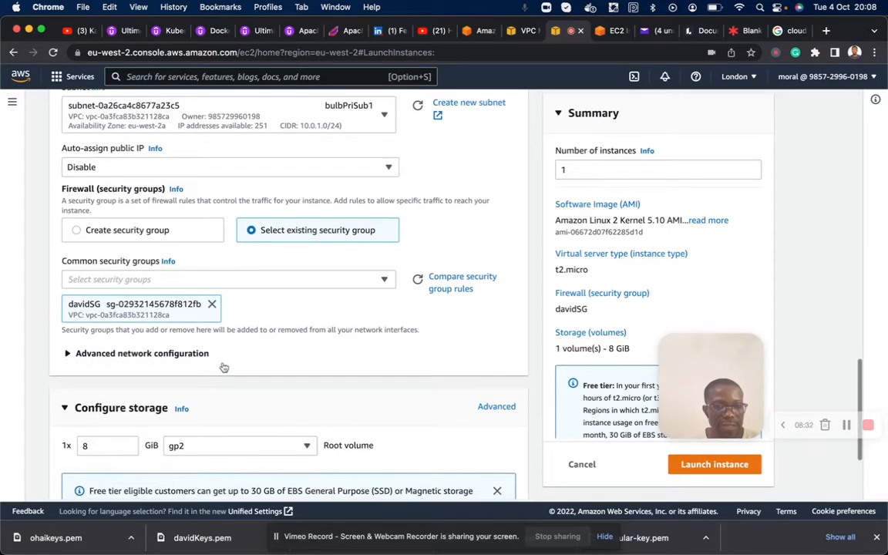
pyautogui.scroll(-4, 223, 367)
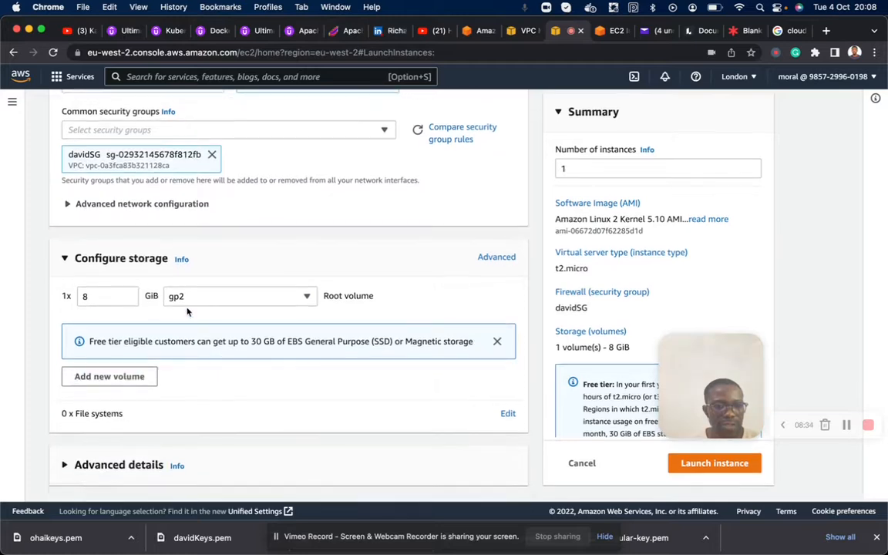
pyautogui.click(703, 466)
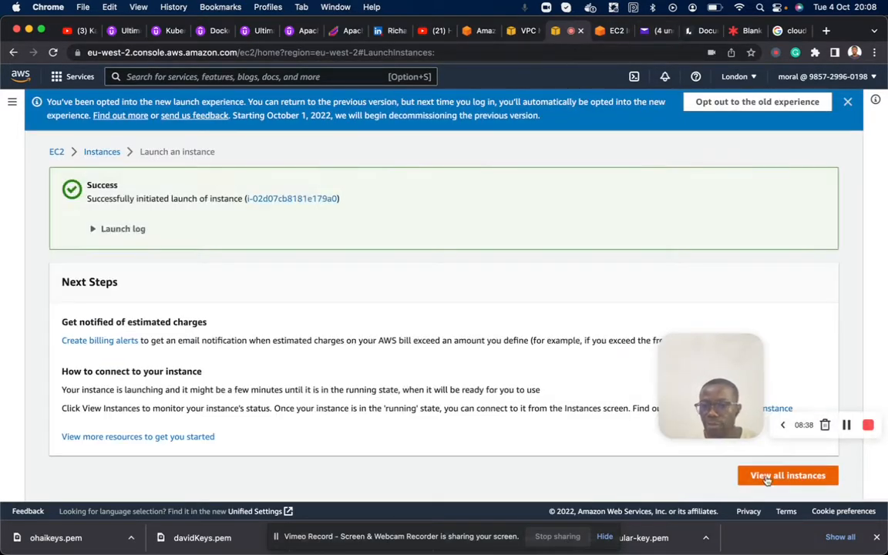
pyautogui.click(766, 478)
# - Switch to the BastionHost terminal session, ping google.com to test internet access, and stop the ping after a few replies
pyautogui.click(605, 34)
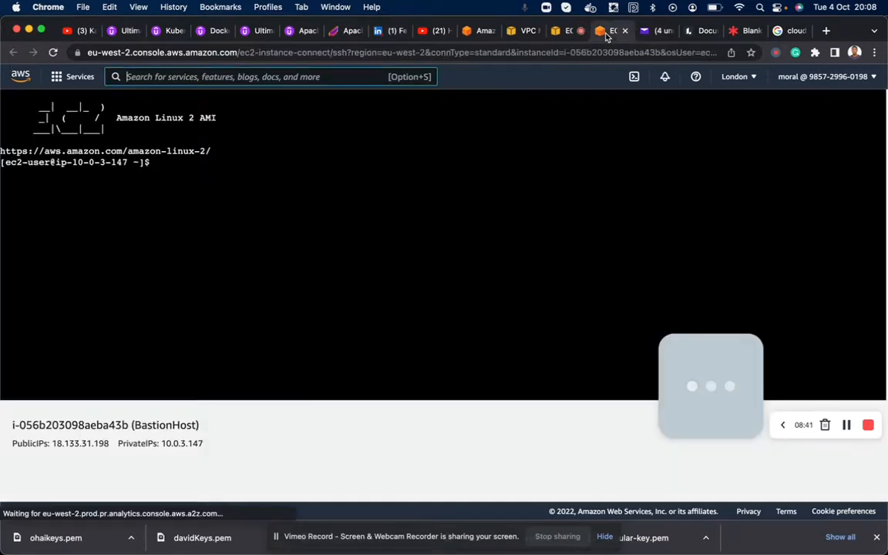
pyautogui.moveTo(153, 157); pyautogui.dragTo(38, 93)
pyautogui.moveTo(157, 162); pyautogui.dragTo(85, 101)
pyautogui.click(176, 192)
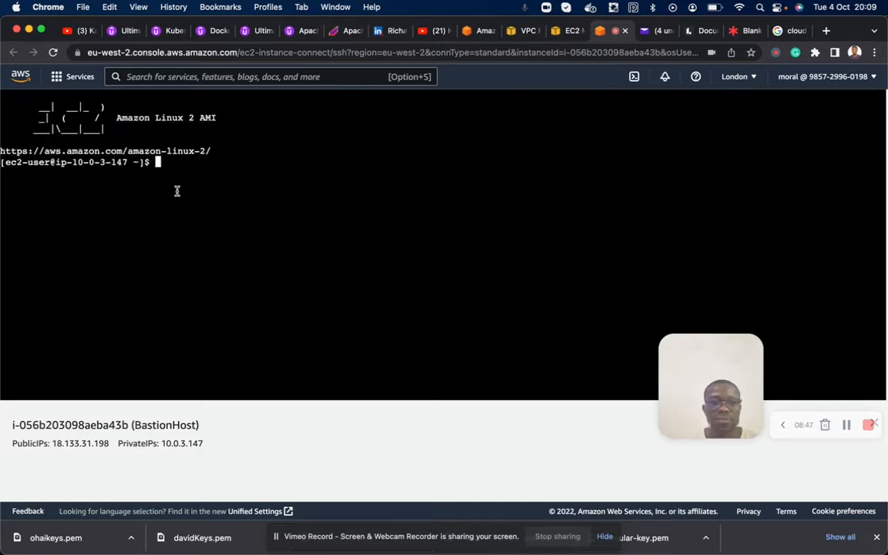
pyautogui.write('ping g')
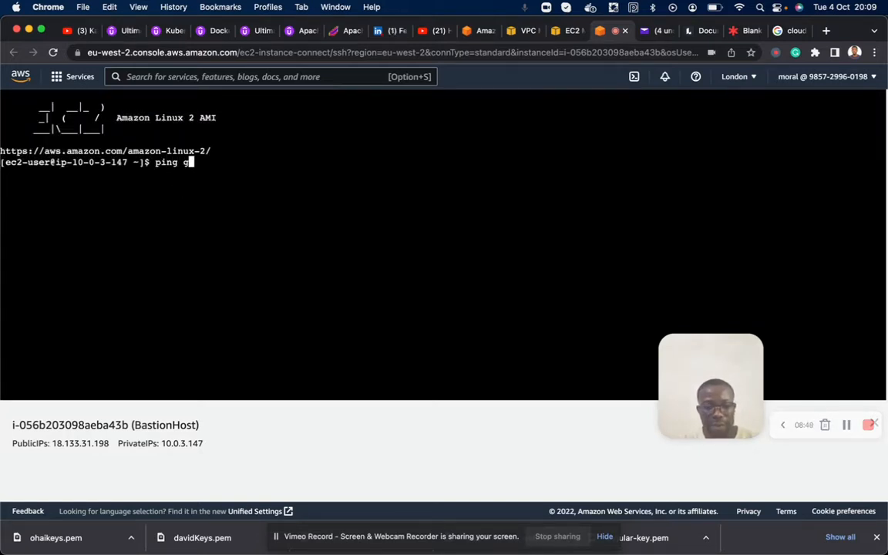
pyautogui.write('oogle.com')
pyautogui.press('Return')
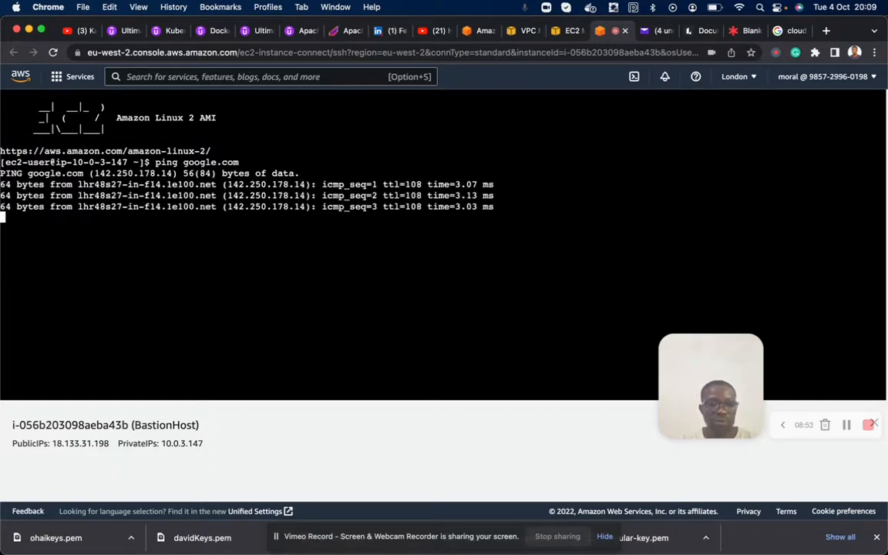
pyautogui.hotkey('ctrl', 'c')
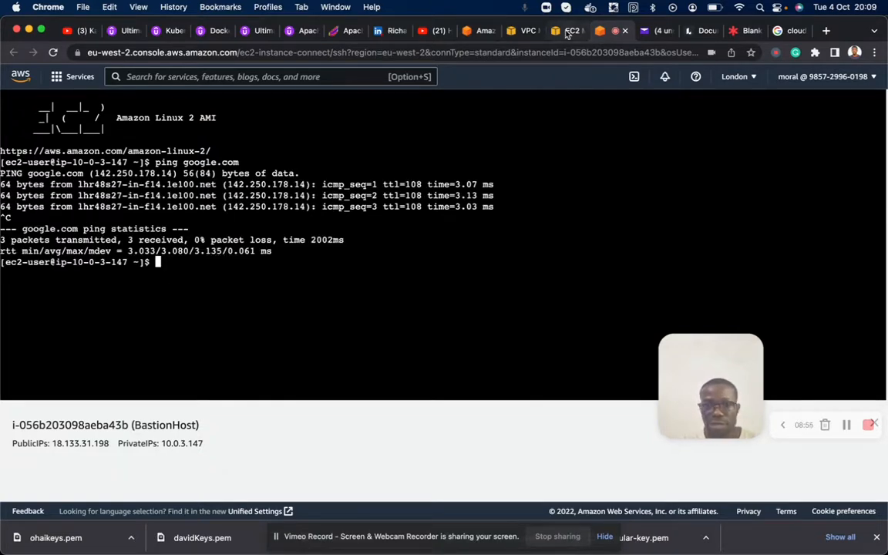
# - Refresh the EC2 instances list and check the PrivateHost instance's public IPv4 address field
pyautogui.click(567, 31)
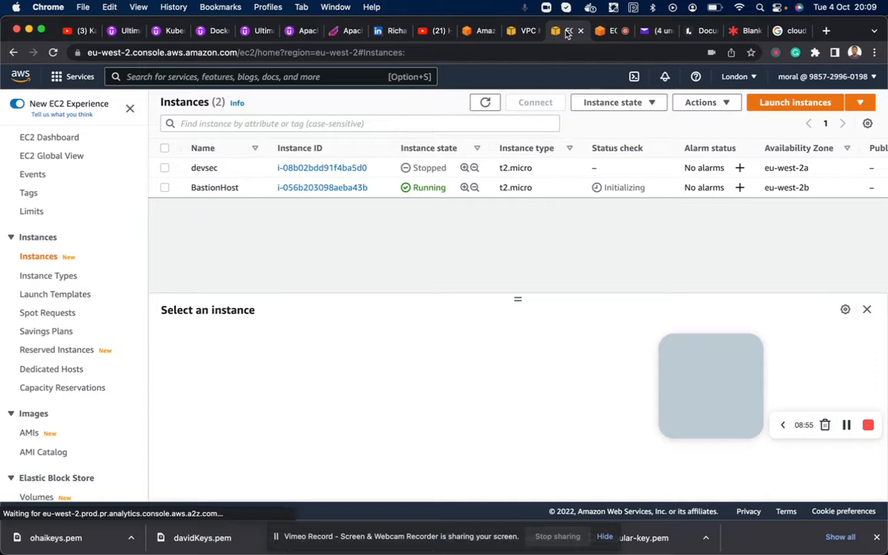
pyautogui.click(483, 104)
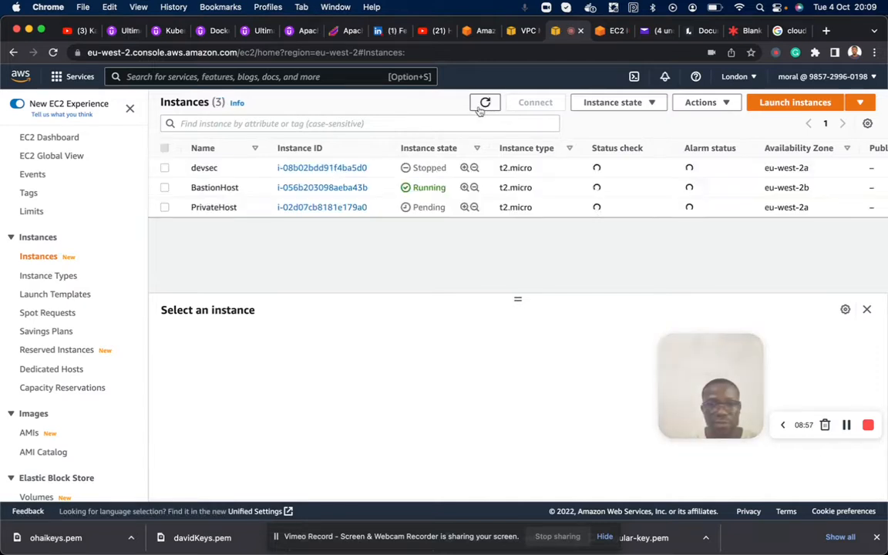
pyautogui.click(163, 208)
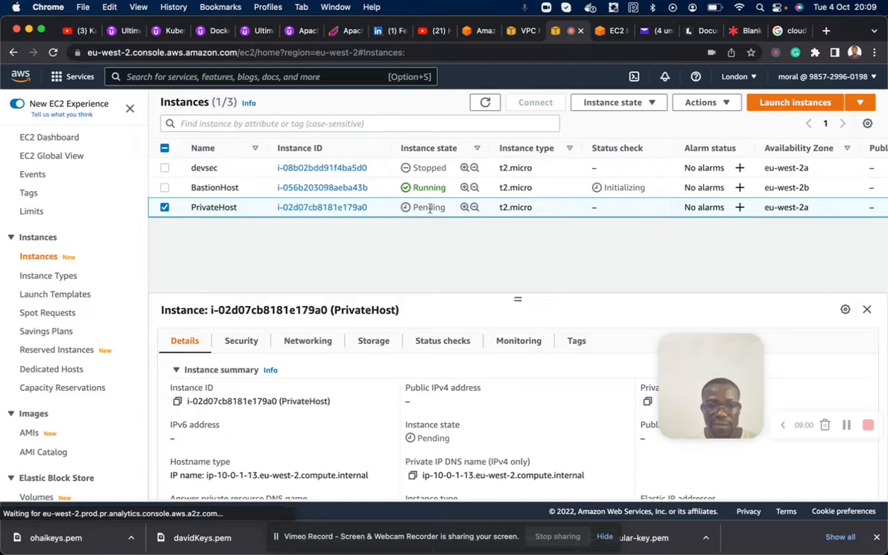
pyautogui.tripleClick(422, 389)
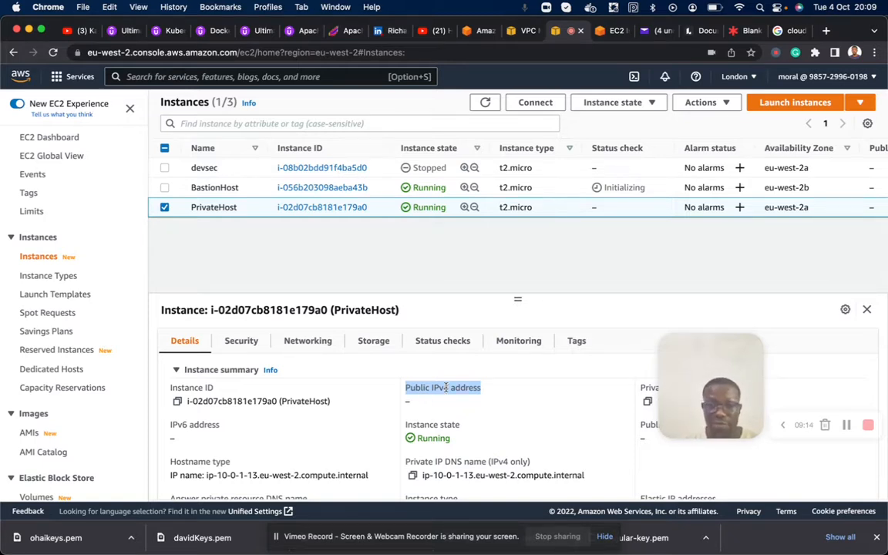
pyautogui.click(597, 416)
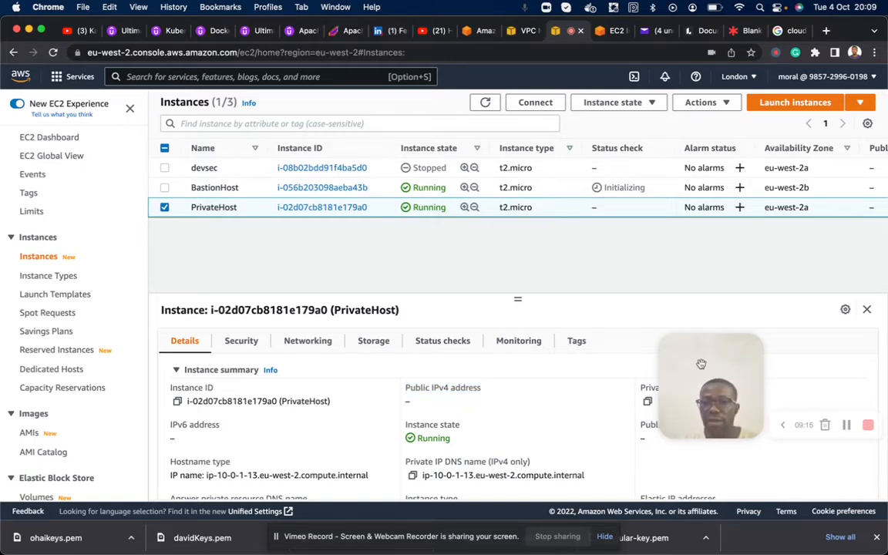
# - Deselect PrivateHost and check the BastionHost instance's public IPv4 address for comparison
pyautogui.click(165, 206)
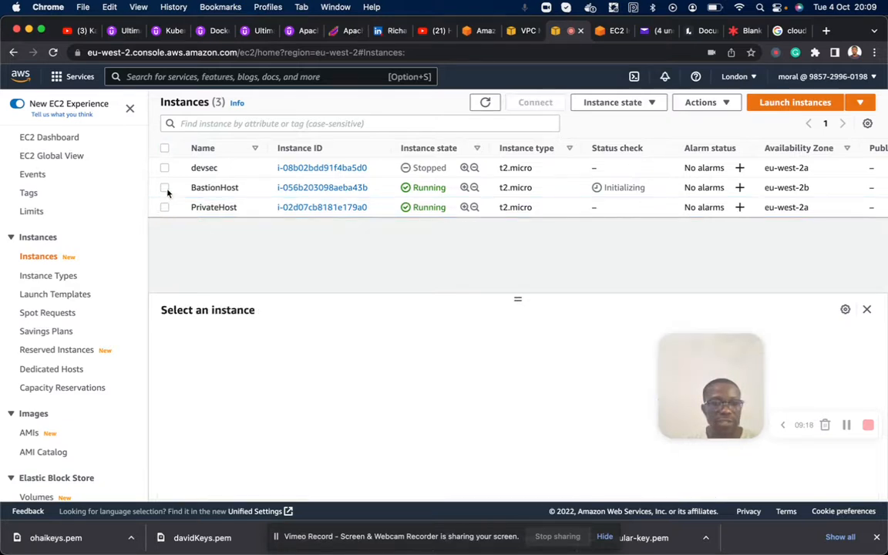
pyautogui.click(165, 188)
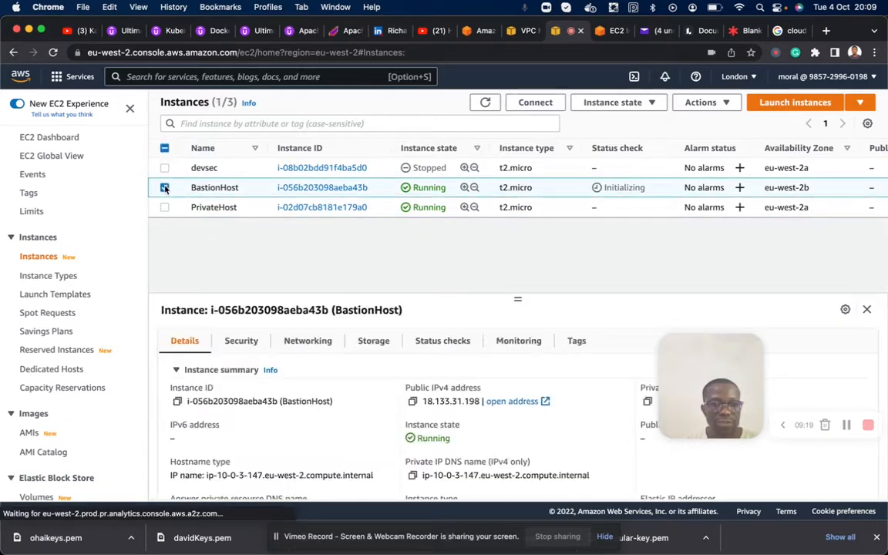
pyautogui.doubleClick(453, 401)
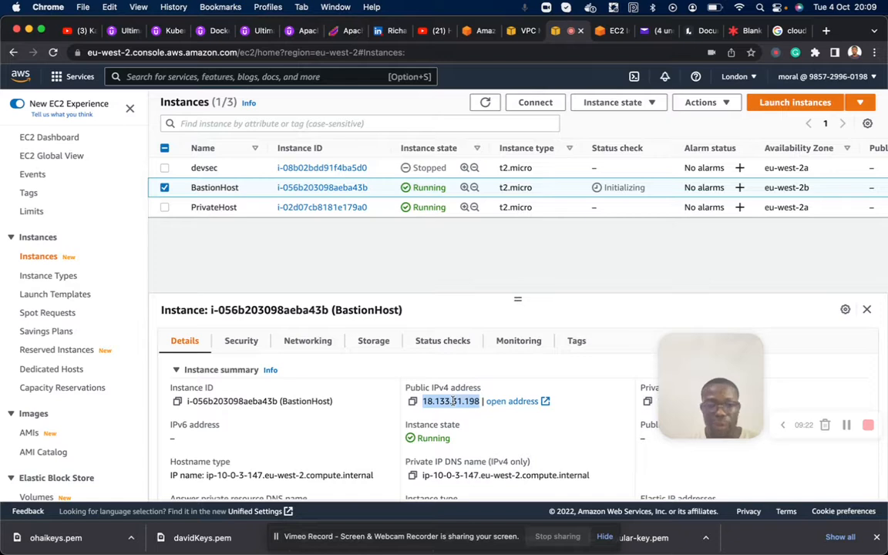
# - Select only the PrivateHost instance, open its SSH client connection instructions and highlight the key name in the example command
pyautogui.click(165, 207)
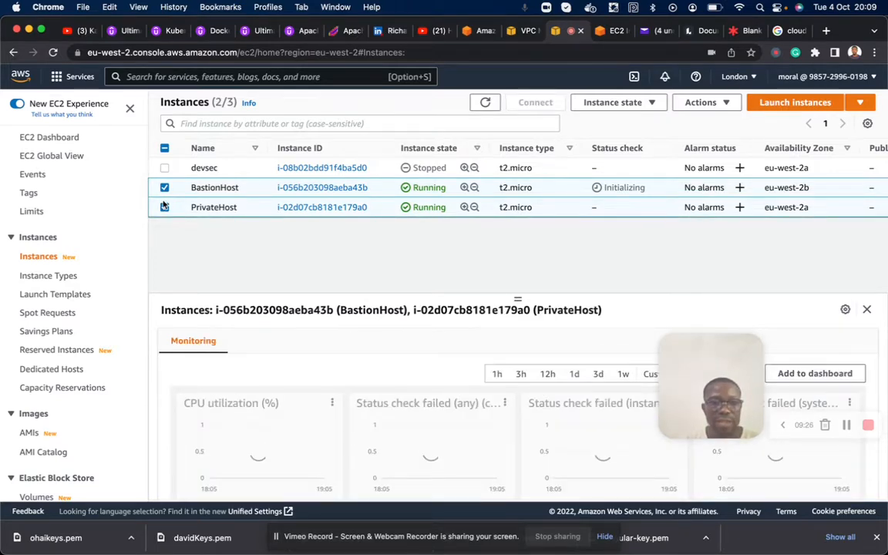
pyautogui.click(164, 187)
pyautogui.click(164, 207)
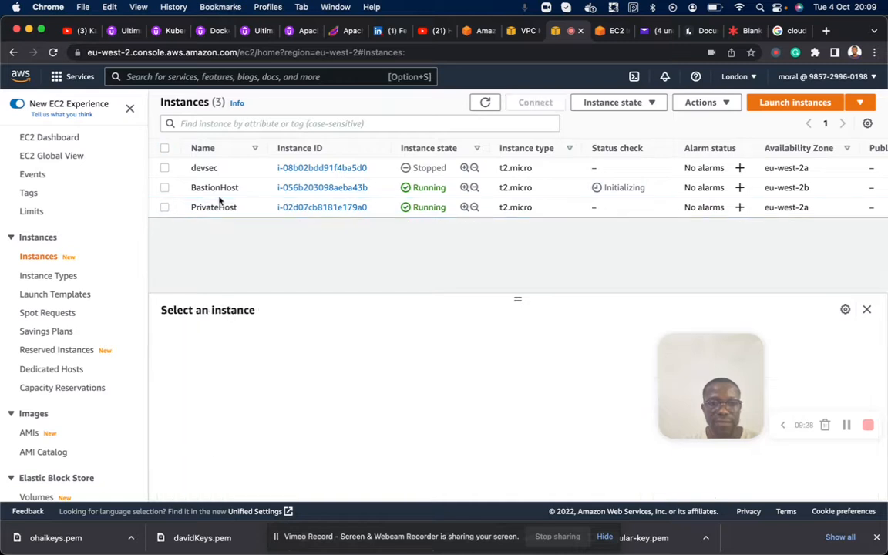
pyautogui.click(164, 208)
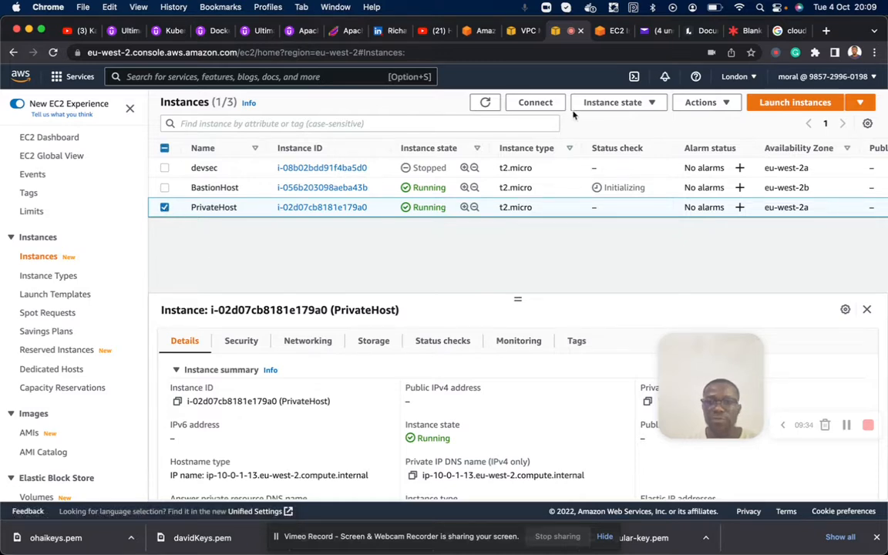
pyautogui.click(538, 105)
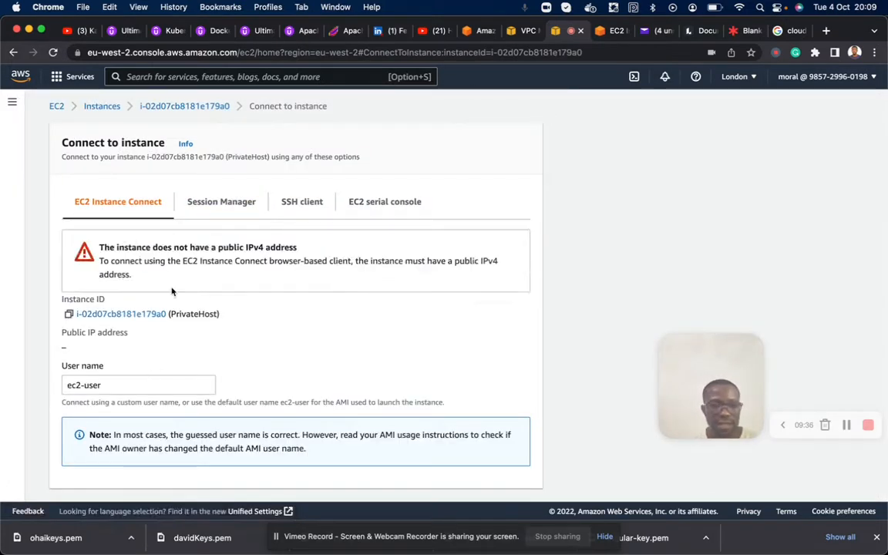
pyautogui.scroll(-1, 282, 359)
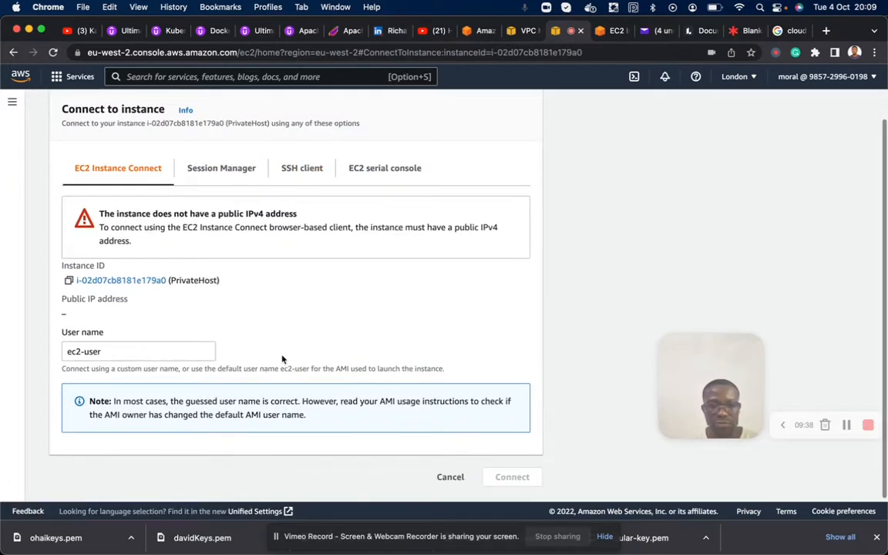
pyautogui.click(305, 176)
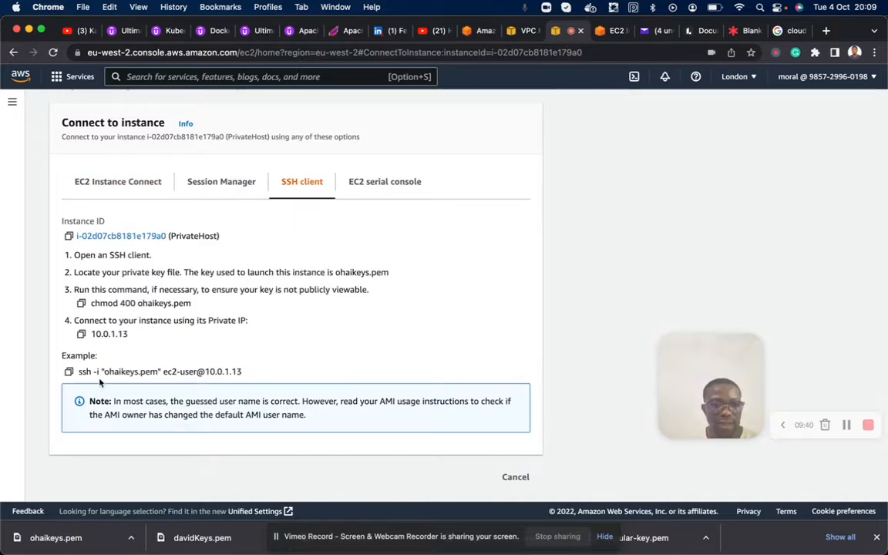
pyautogui.moveTo(103, 371); pyautogui.dragTo(136, 372)
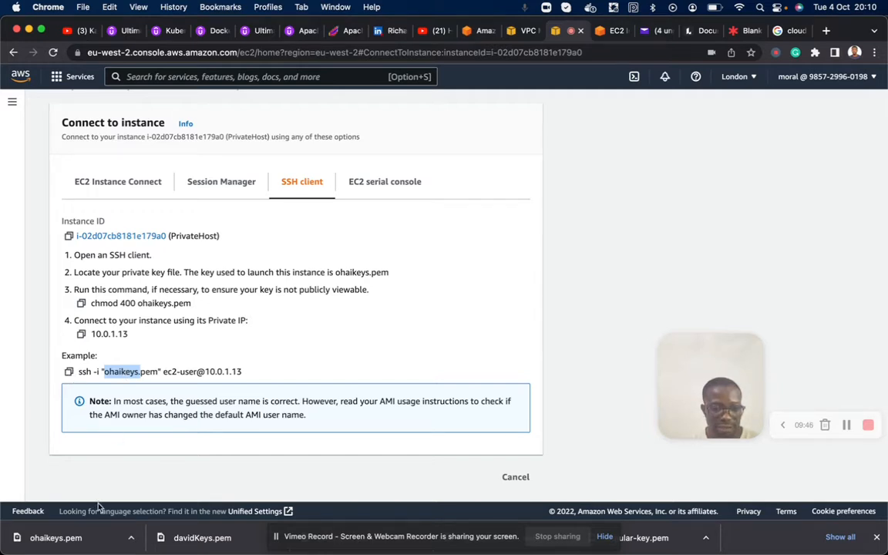
# - Switch to Terminal's idle local home-folder session and change the working directory to Downloads
pyautogui.moveTo(455, 551)
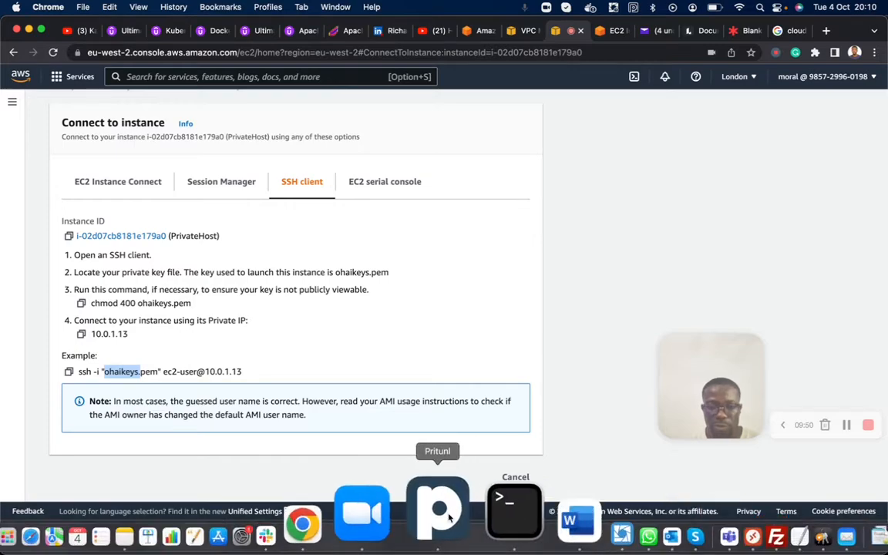
pyautogui.click(474, 515)
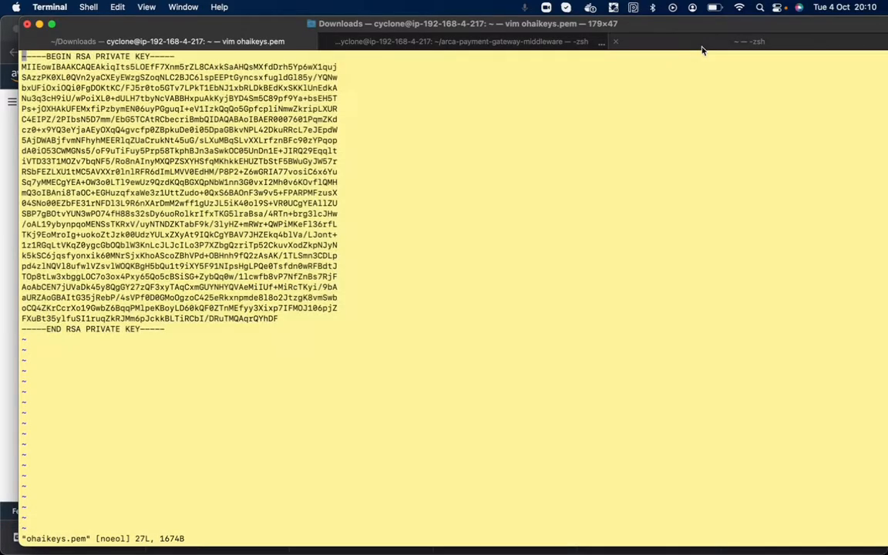
pyautogui.click(701, 44)
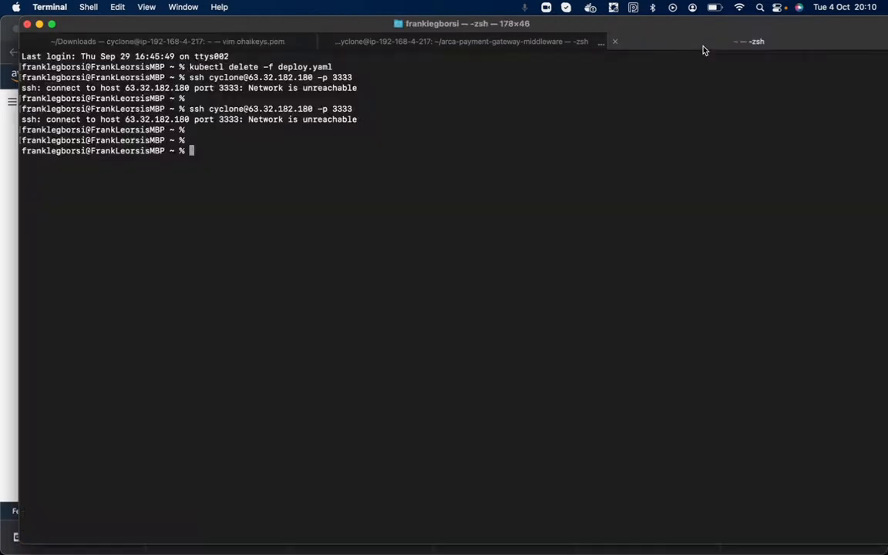
pyautogui.write('cd Dow')
pyautogui.press('BackSpace')
pyautogui.press('BackSpace')
pyautogui.write('Downloads')
pyautogui.press('Return')
pyautogui.press('Return')
pyautogui.press('Return')
pyautogui.press('Return')
# - Print the contents of ohaikeys.pem with cat
pyautogui.write('cat ')
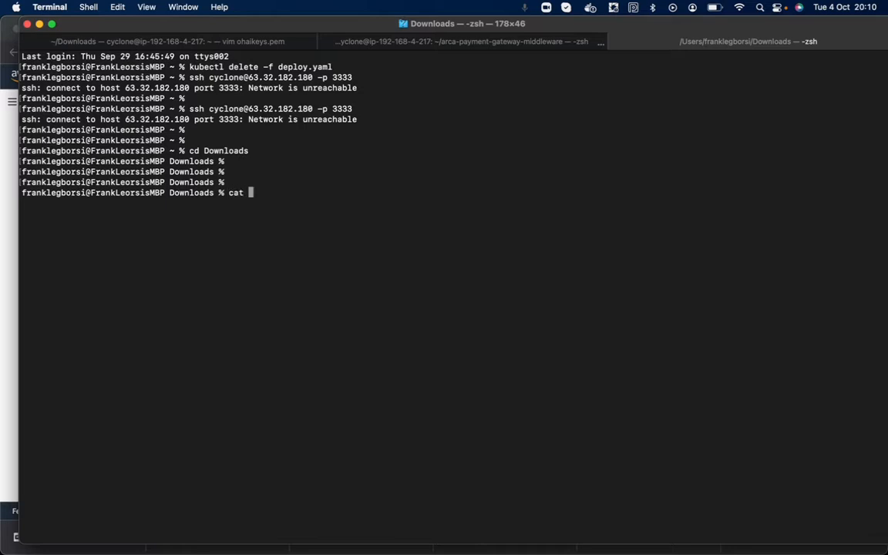
pyautogui.write('ohaikeys.pem')
pyautogui.press('Return')
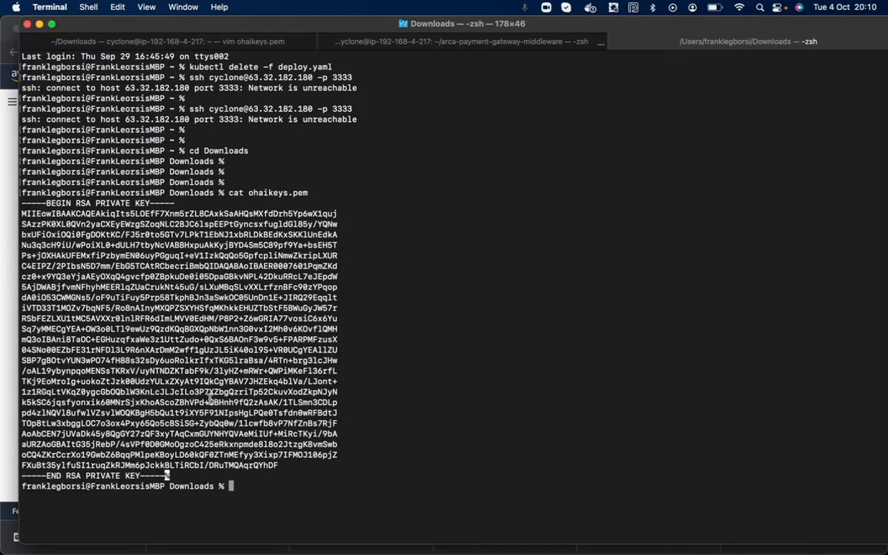
# - Try to open ohaikeys.pem in vim from this session, quitting at the swap-file prompt
pyautogui.write('vim ohaikeys.pem')
pyautogui.press('Return')
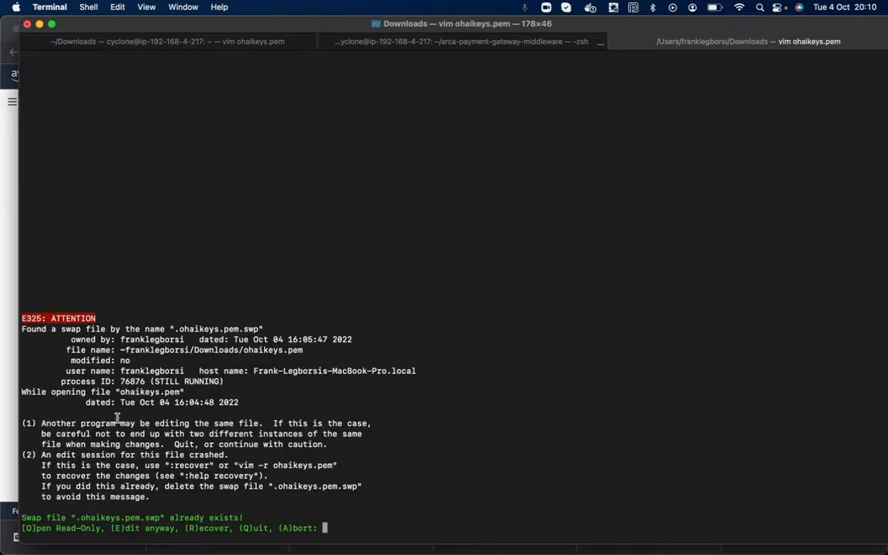
pyautogui.press('q')
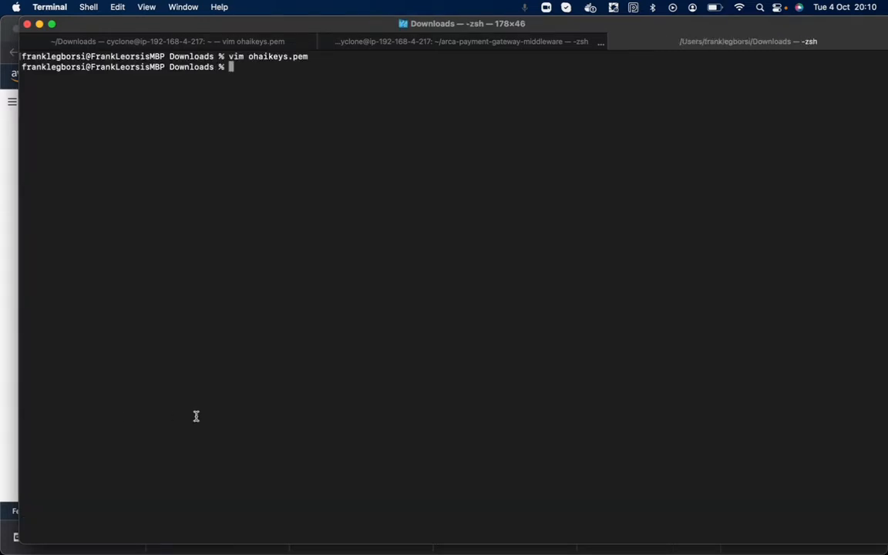
# - In the session already editing ohaikeys.pem, quit vim, reopen the file and copy the entire private key block
pyautogui.click(276, 43)
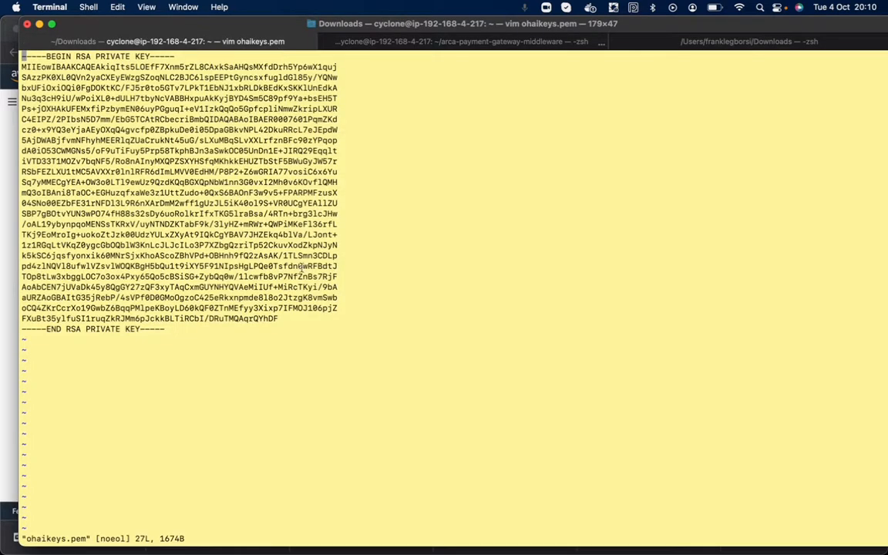
pyautogui.write(':q')
pyautogui.press('Return')
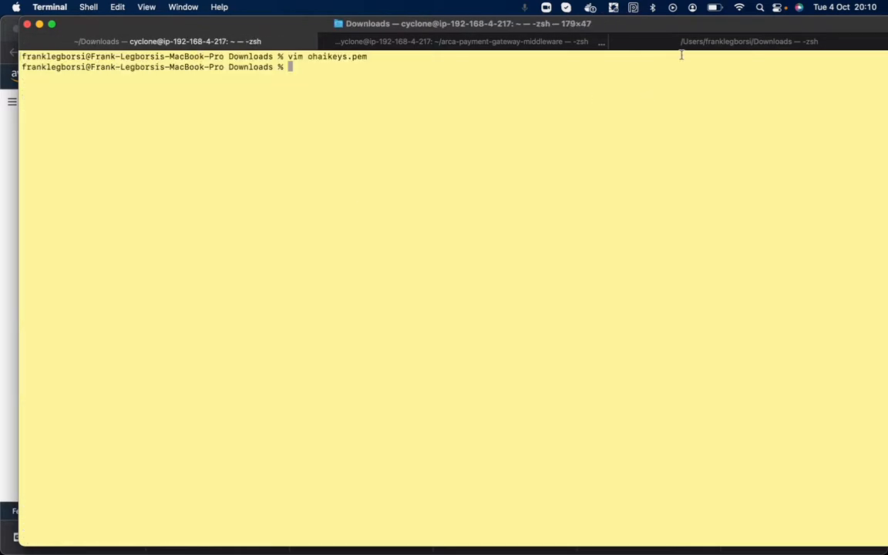
pyautogui.press('Up')
pyautogui.press('Return')
pyautogui.moveTo(169, 330); pyautogui.dragTo(17, 52)
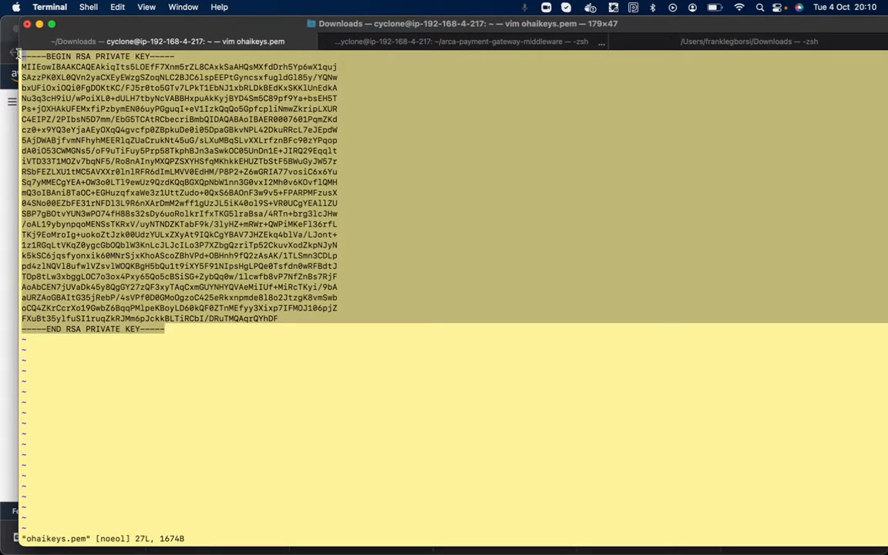
pyautogui.rightClick(48, 79)
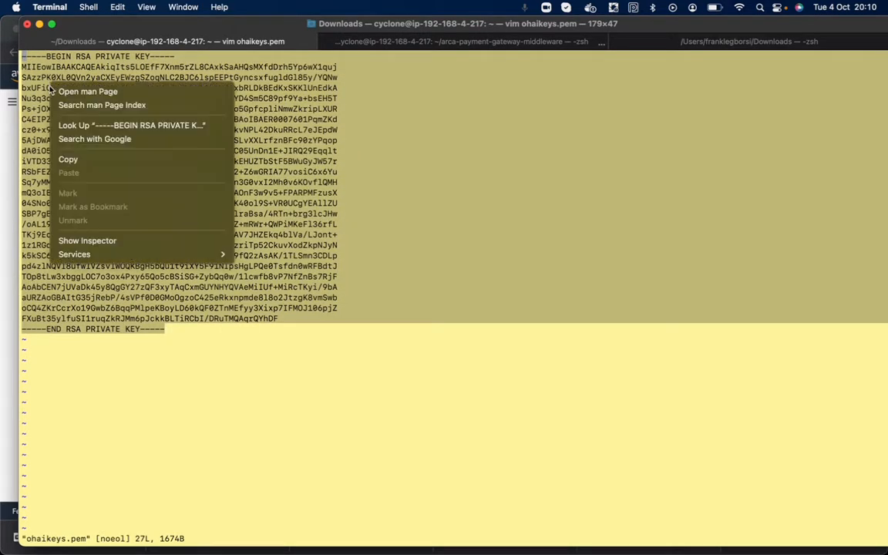
pyautogui.click(73, 151)
# - Return to the BastionHost session in Chrome and open a new file named ohaikeys.pem in vim
pyautogui.click(4, 185)
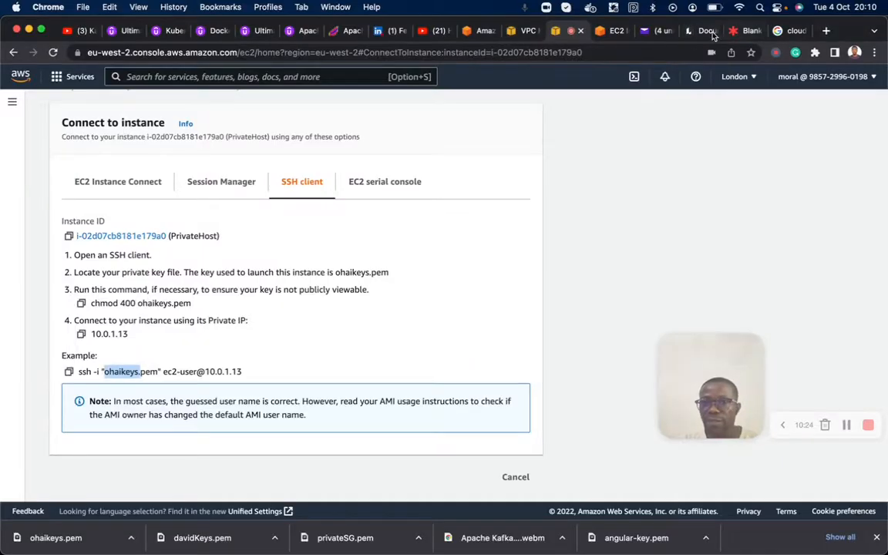
pyautogui.click(609, 33)
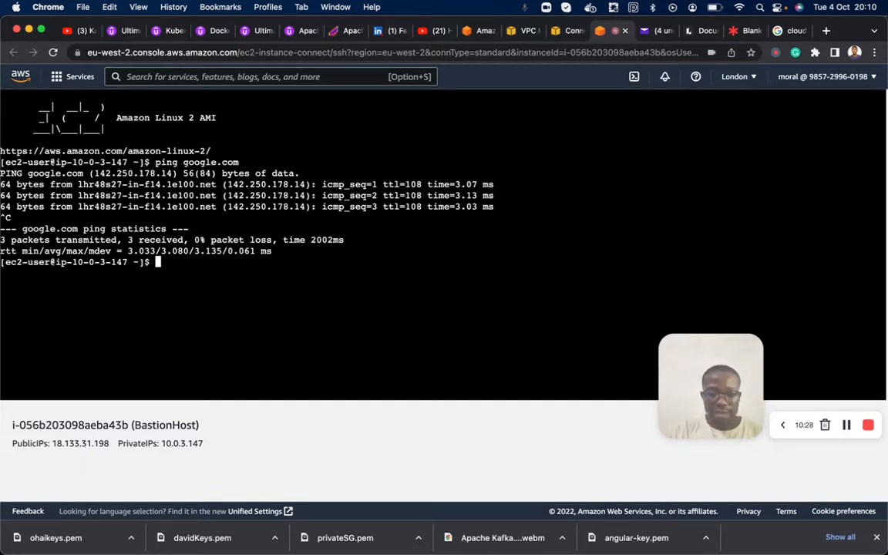
pyautogui.write('vim ohai')
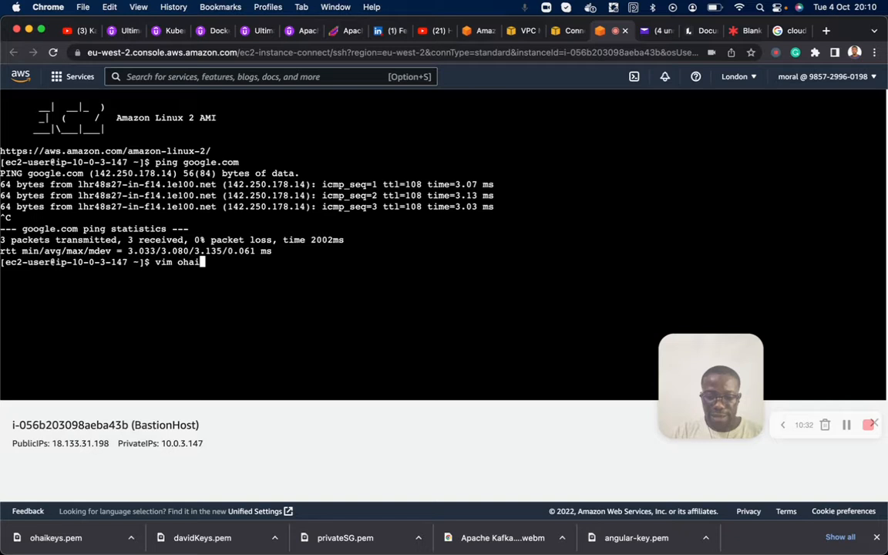
pyautogui.write('keys.pem')
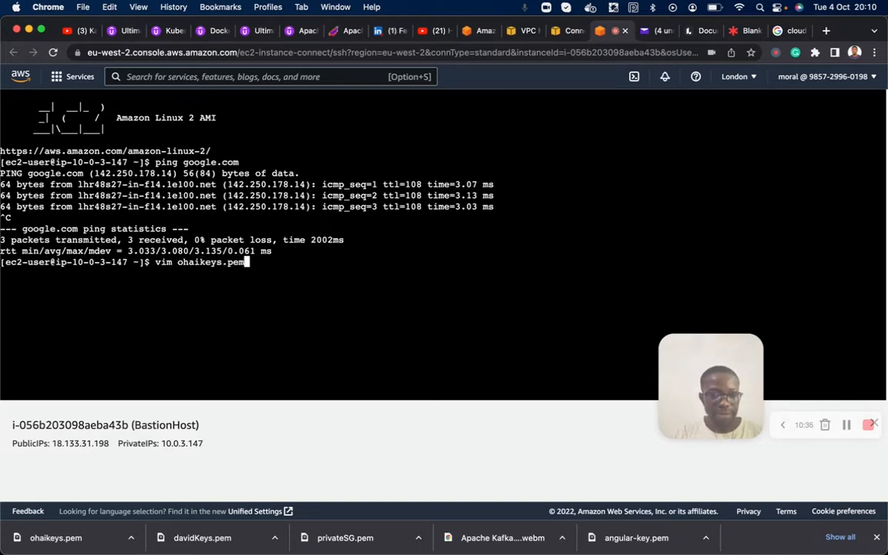
pyautogui.press('Return')
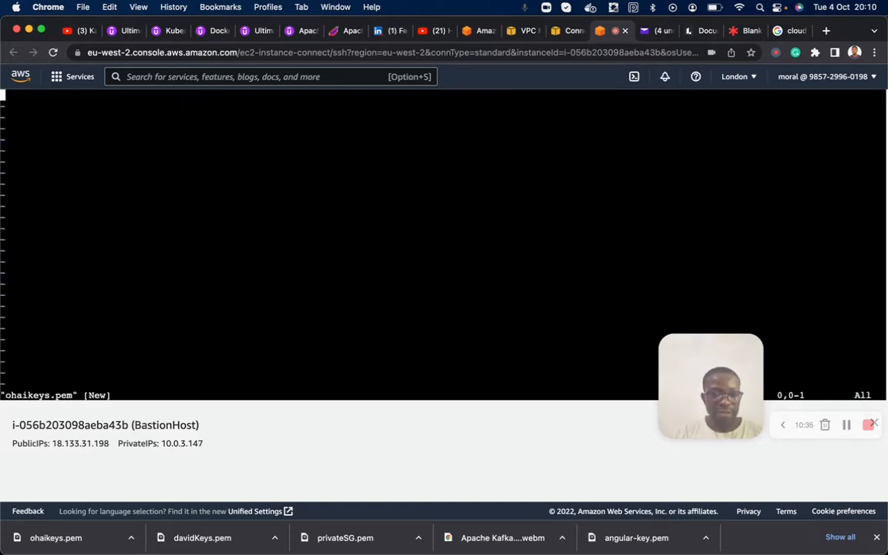
# - Insert the copied private key into ohaikeys.pem on BastionHost, then save the file and quit vim
pyautogui.press('i')
pyautogui.rightClick(180, 213)
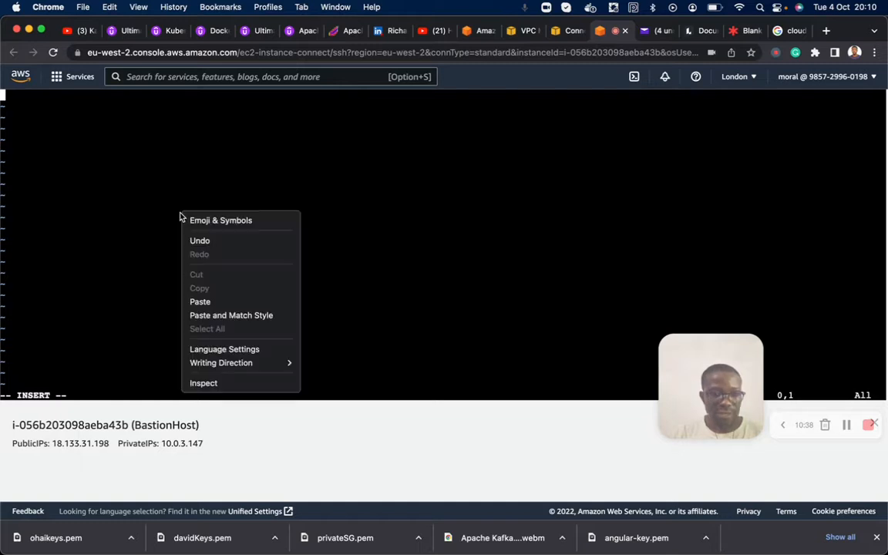
pyautogui.click(200, 301)
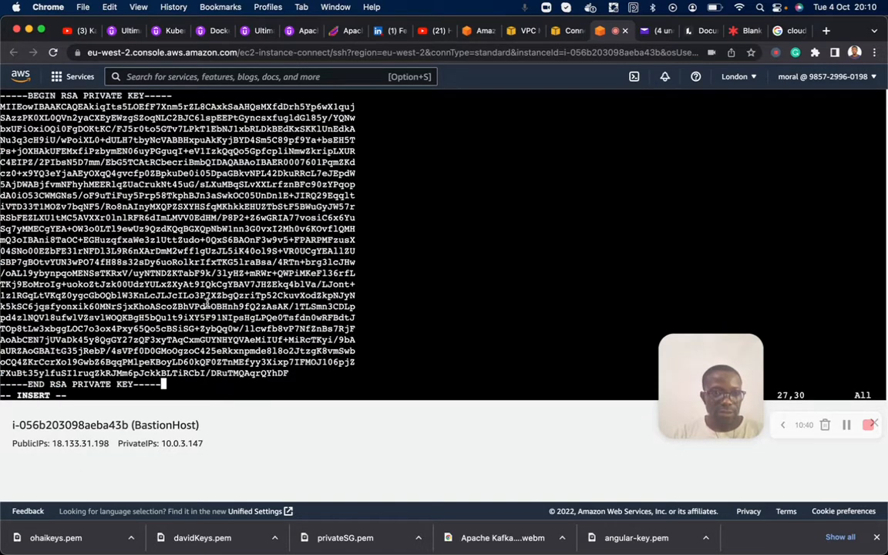
pyautogui.press('Escape')
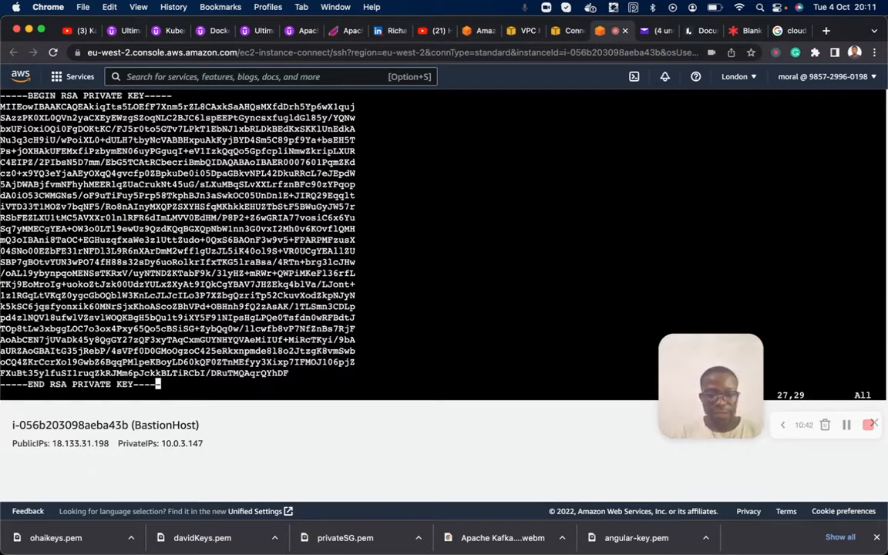
pyautogui.write(':wq')
pyautogui.press('Return')
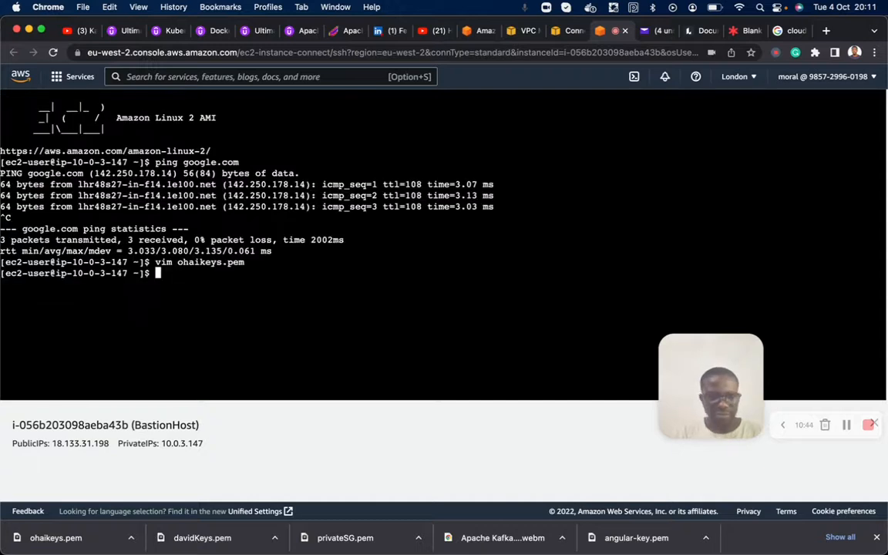
# - Restrict the key file's permissions on BastionHost by running chmod 400 ohaikeys.pem
pyautogui.press('Return')
pyautogui.press('Return')
pyautogui.write('chmod ')
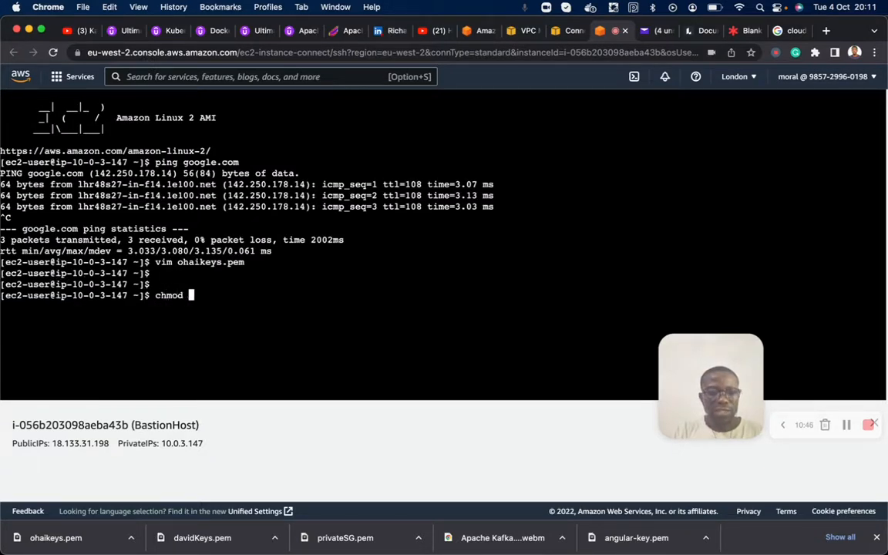
pyautogui.write('400')
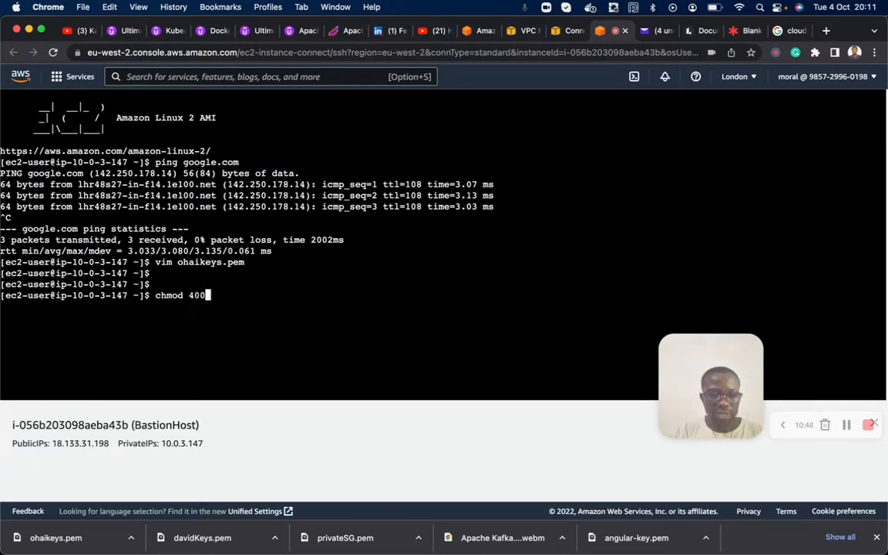
pyautogui.write(' o')
pyautogui.press('Tab')
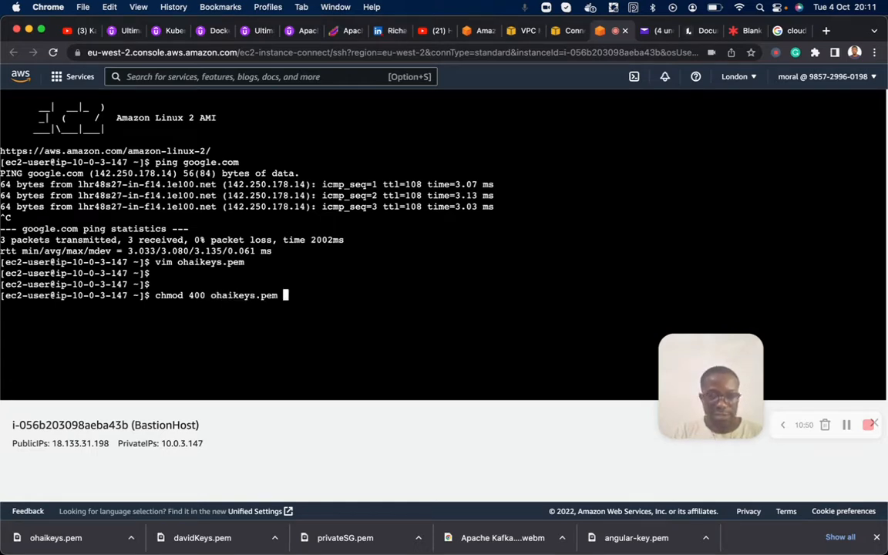
pyautogui.press('Return')
pyautogui.press('Return')
pyautogui.press('Return')
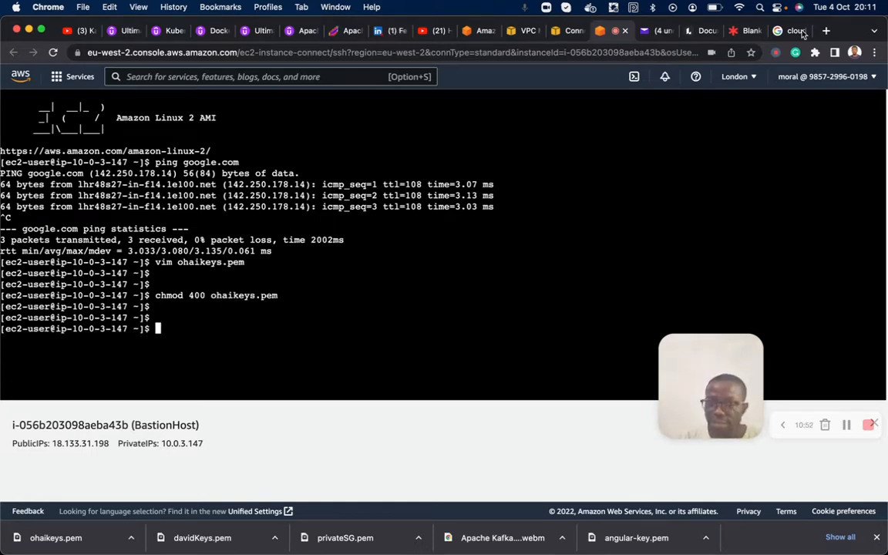
# - Check the setup steps and network diagram on the Lucidspark board, and return to PrivateHost's SSH connection instructions
pyautogui.click(565, 32)
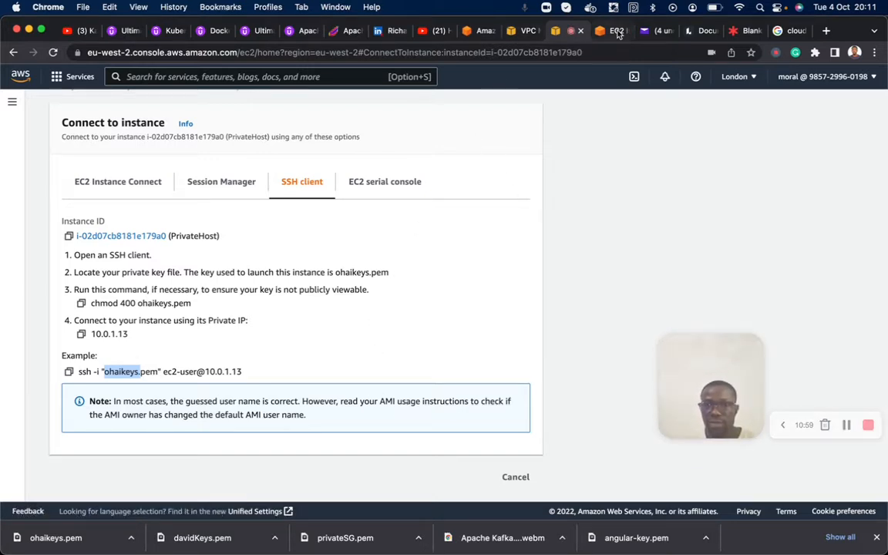
pyautogui.click(732, 32)
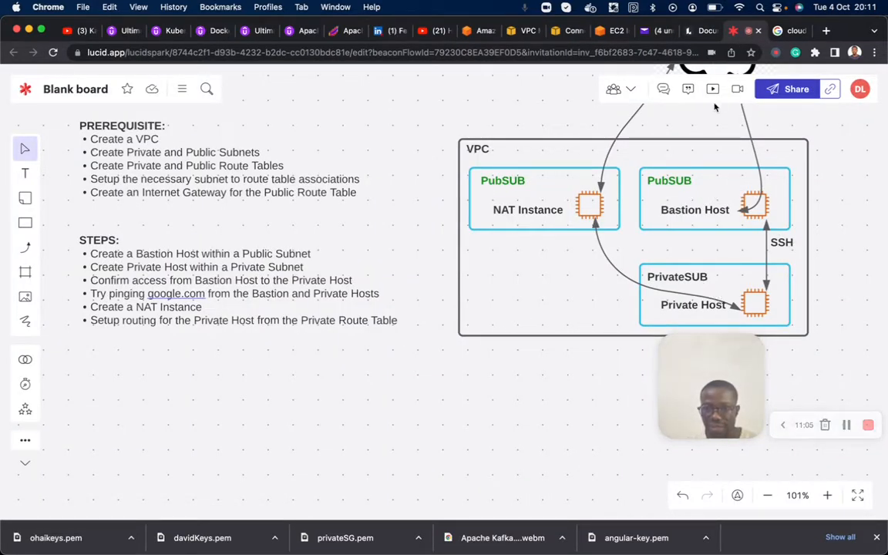
pyautogui.click(617, 35)
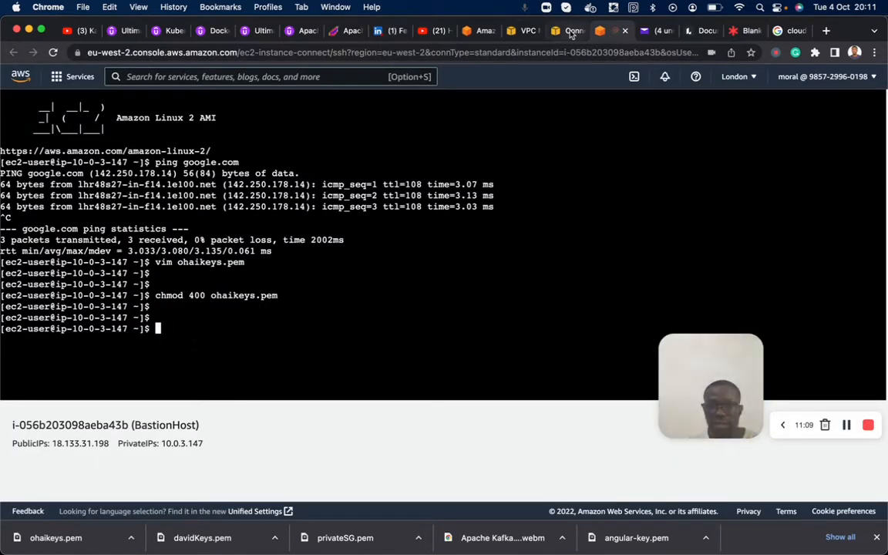
pyautogui.click(570, 31)
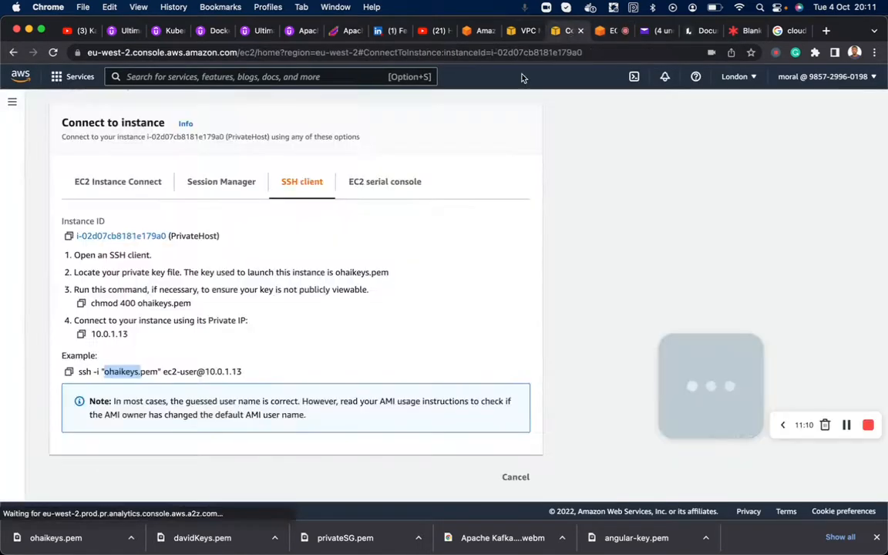
pyautogui.click(67, 372)
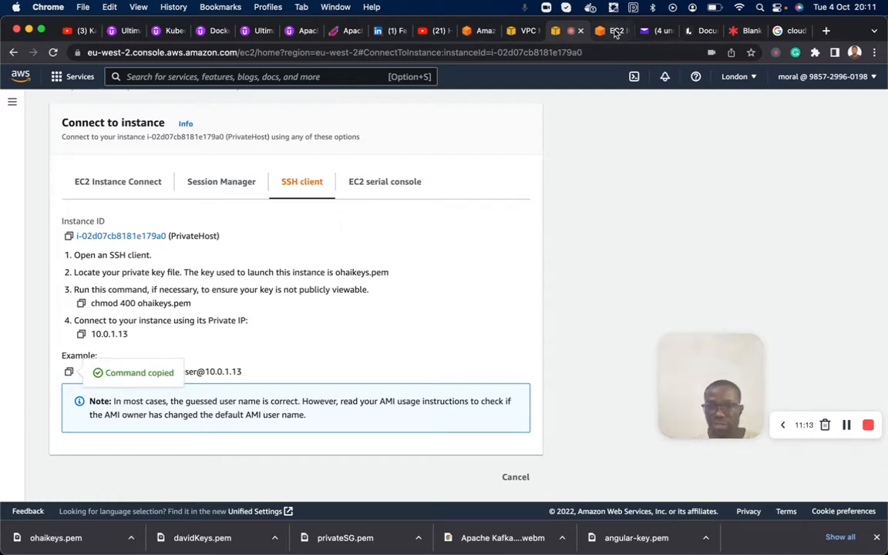
pyautogui.click(612, 32)
pyautogui.press('super+v')
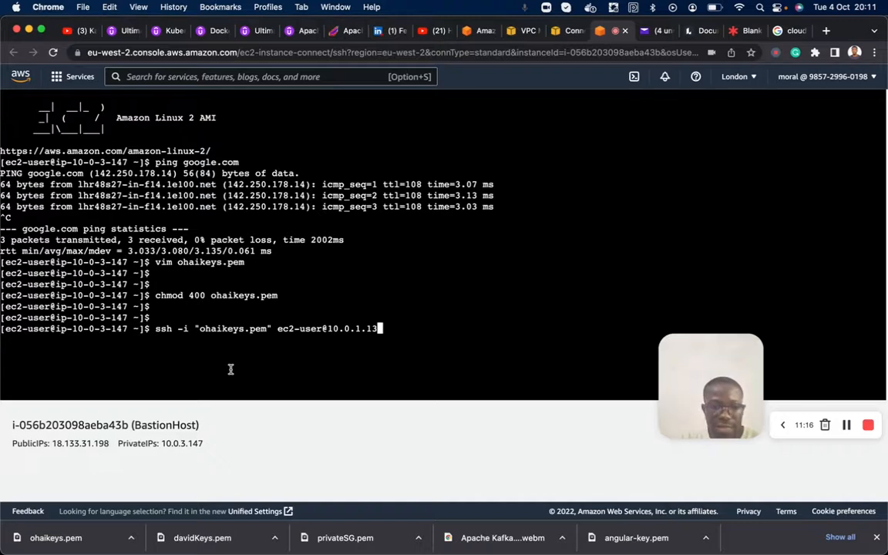
pyautogui.press('Return')
pyautogui.write('yes')
pyautogui.press('Return')
pyautogui.press('Return')
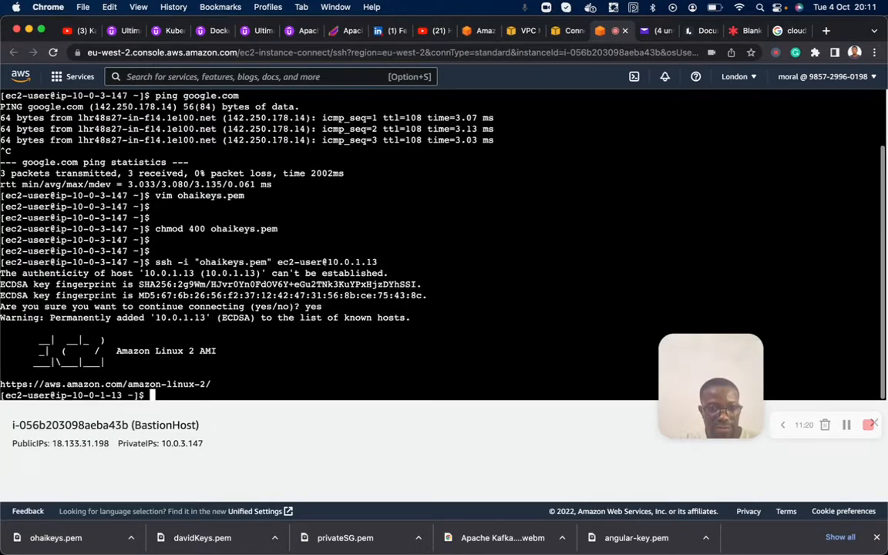
pyautogui.press('Return')
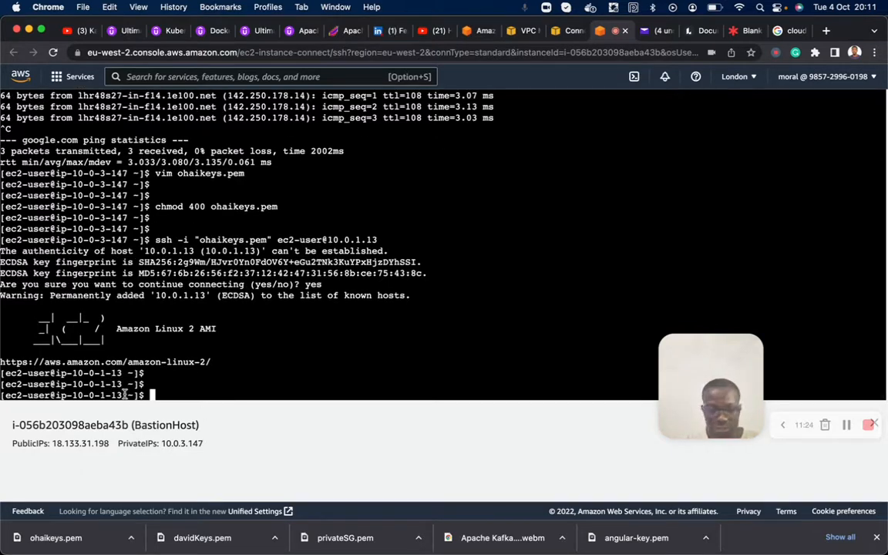
# - Compare the IP address in the terminal prompt with PrivateHost's name and private IP in its SSH connection instructions
pyautogui.moveTo(74, 397); pyautogui.dragTo(89, 395)
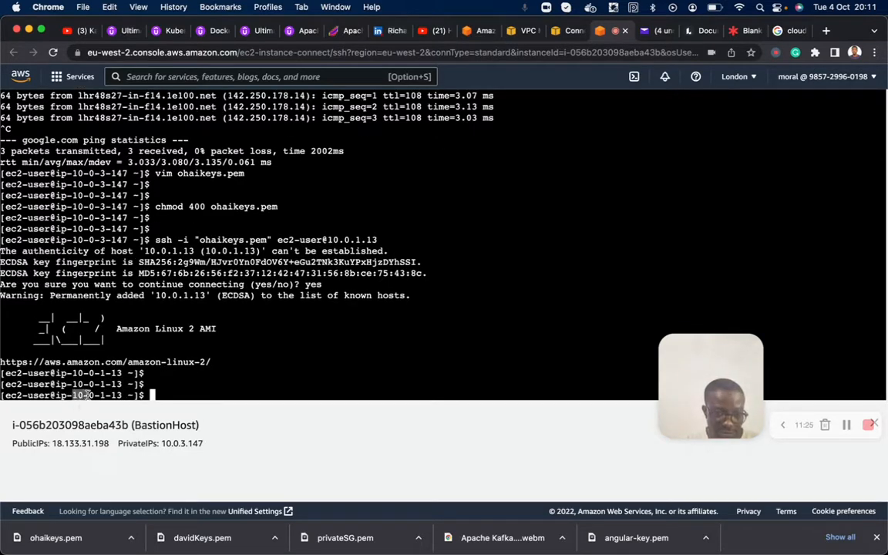
pyautogui.click(102, 390)
pyautogui.moveTo(73, 395); pyautogui.dragTo(122, 395)
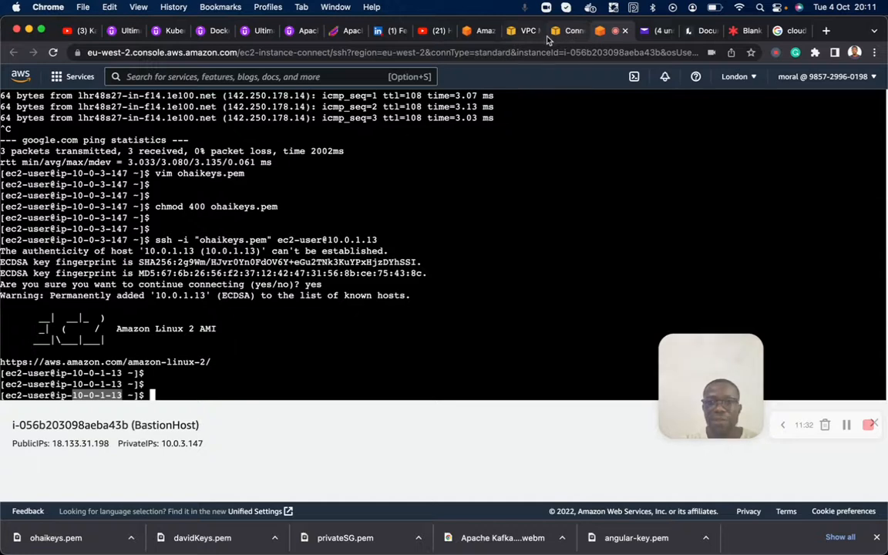
pyautogui.click(570, 31)
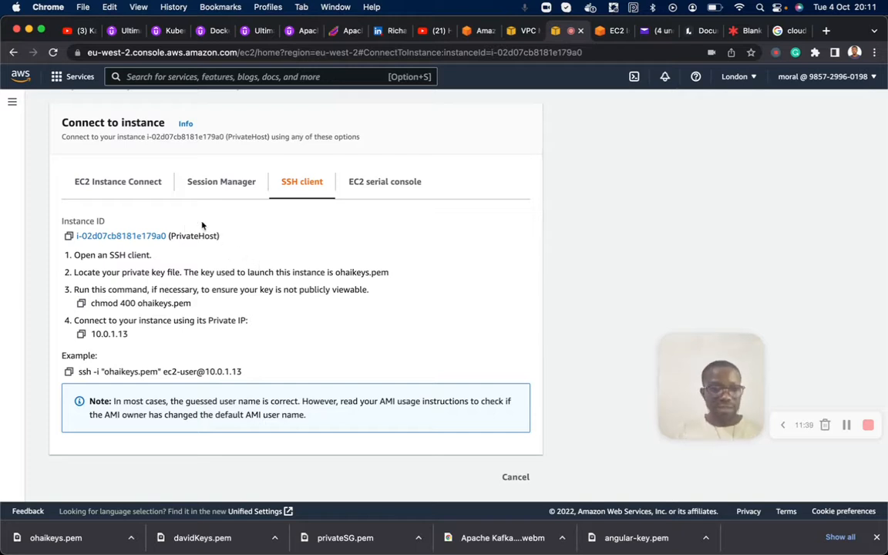
pyautogui.moveTo(173, 236); pyautogui.dragTo(212, 237)
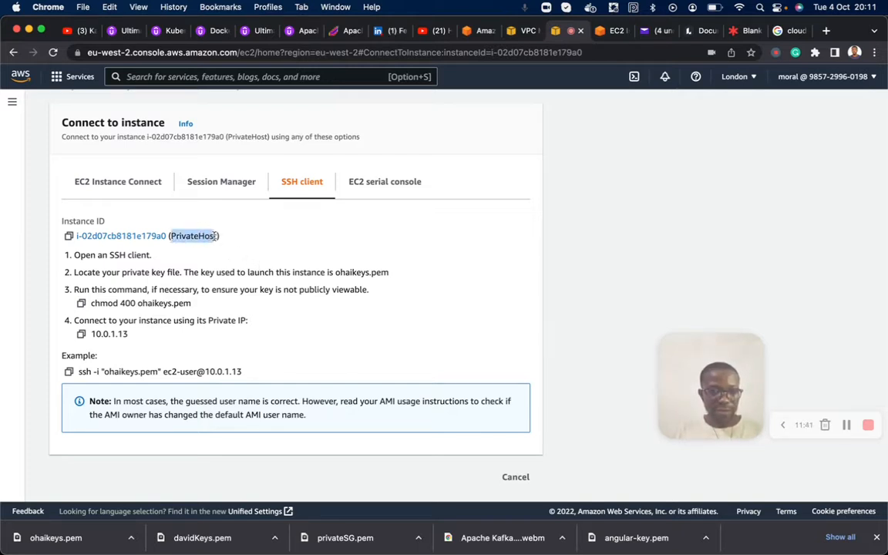
pyautogui.moveTo(209, 371); pyautogui.dragTo(244, 372)
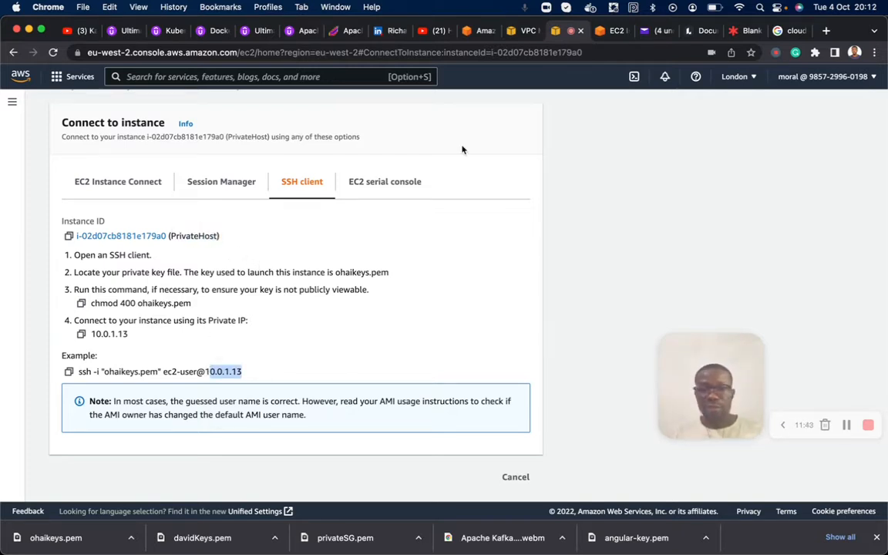
pyautogui.click(614, 30)
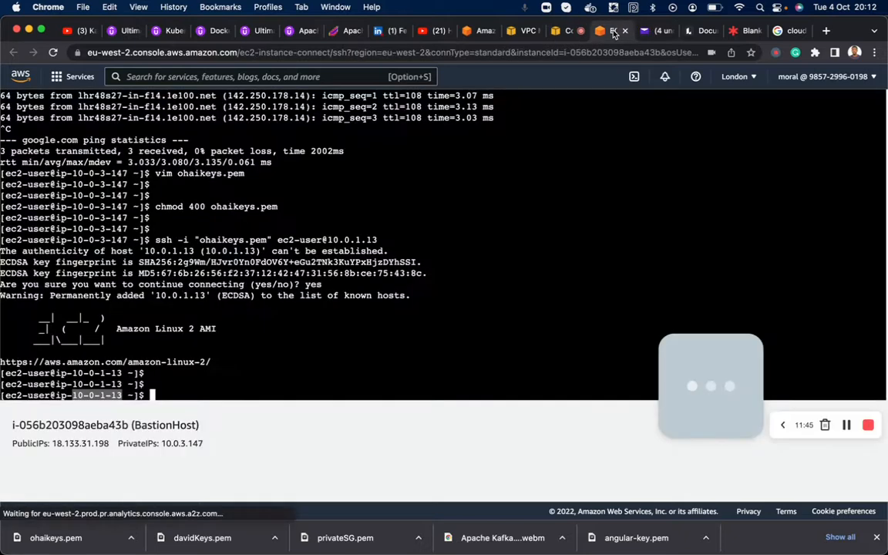
# - Ping google.com from the PrivateHost session to test its internet access
pyautogui.click(192, 379)
pyautogui.press('Return')
pyautogui.press('Return')
pyautogui.write('pi')
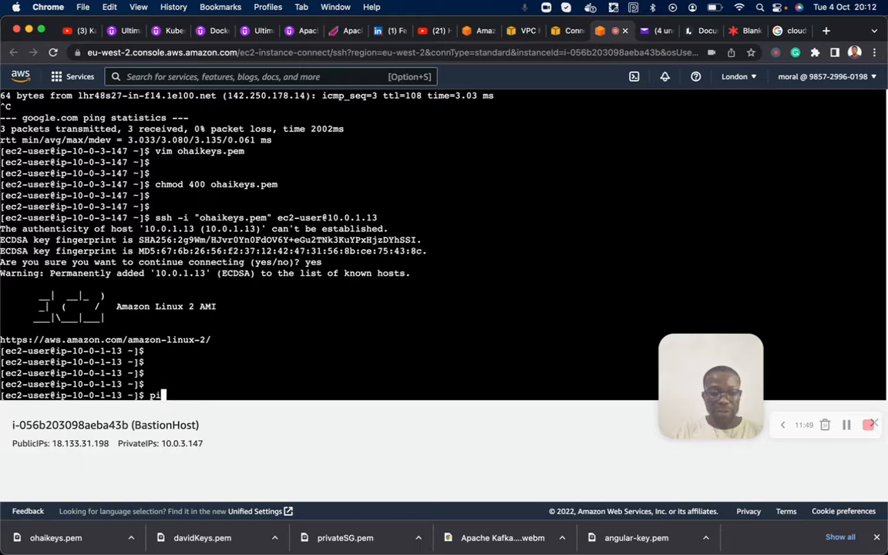
pyautogui.write('ng google.com')
pyautogui.press('Return')
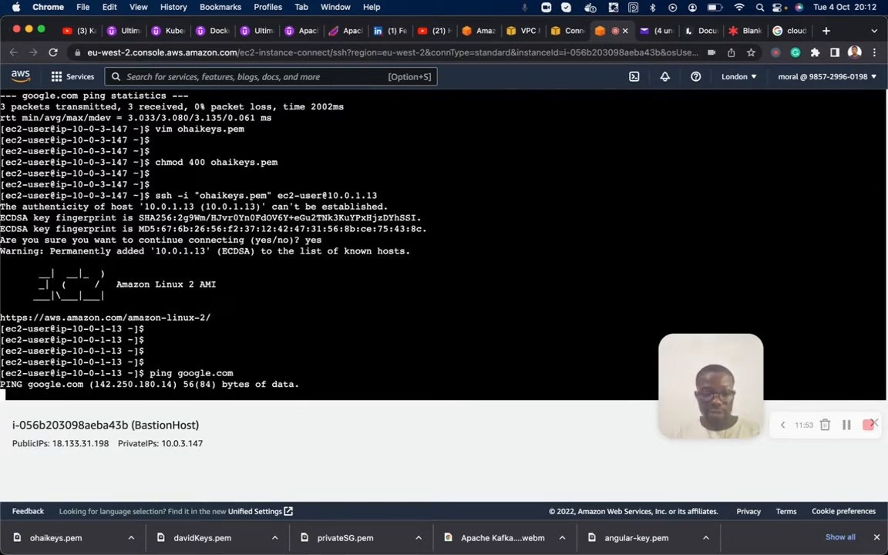
# - Switch to the Lucidspark board and review the Internet, NAT Instance and Private Host connections and the listed setup steps
pyautogui.click(740, 29)
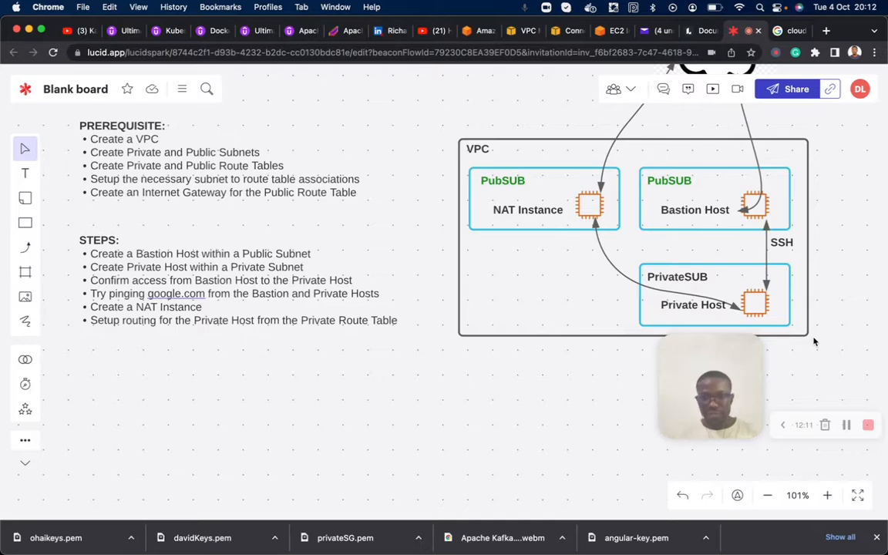
pyautogui.hscroll(6, 813, 341)
pyautogui.scroll(3, 813, 342)
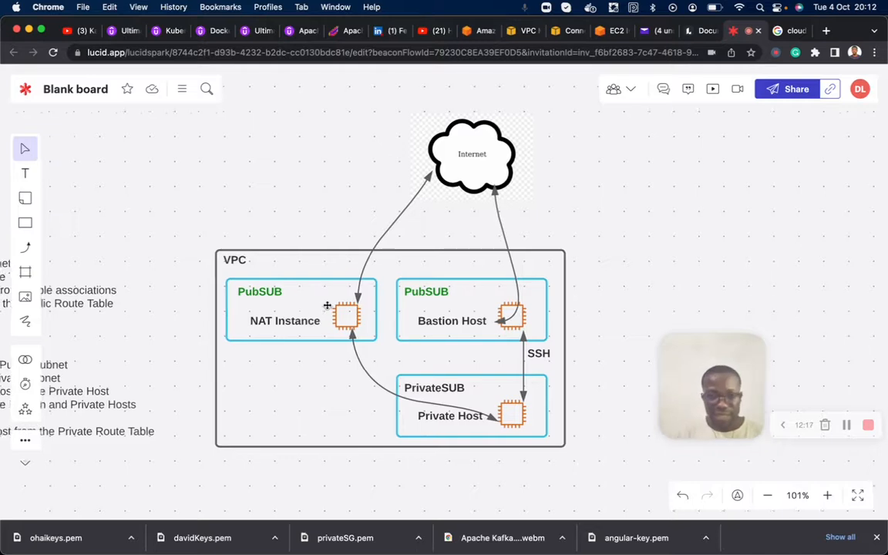
pyautogui.hscroll(-8, 326, 307)
pyautogui.scroll(-1, 327, 307)
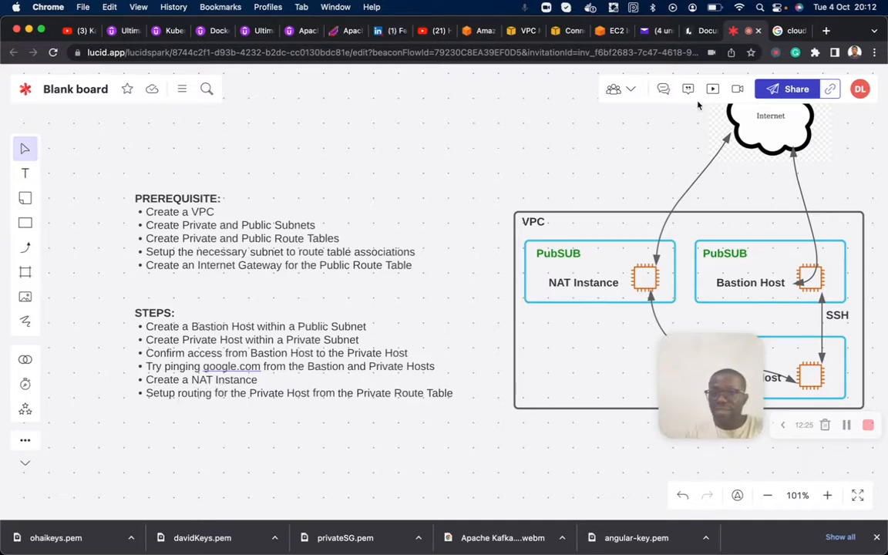
# - Return to the EC2 terminal session, stop the running ping, and exit PrivateHost back to BastionHost
pyautogui.click(611, 31)
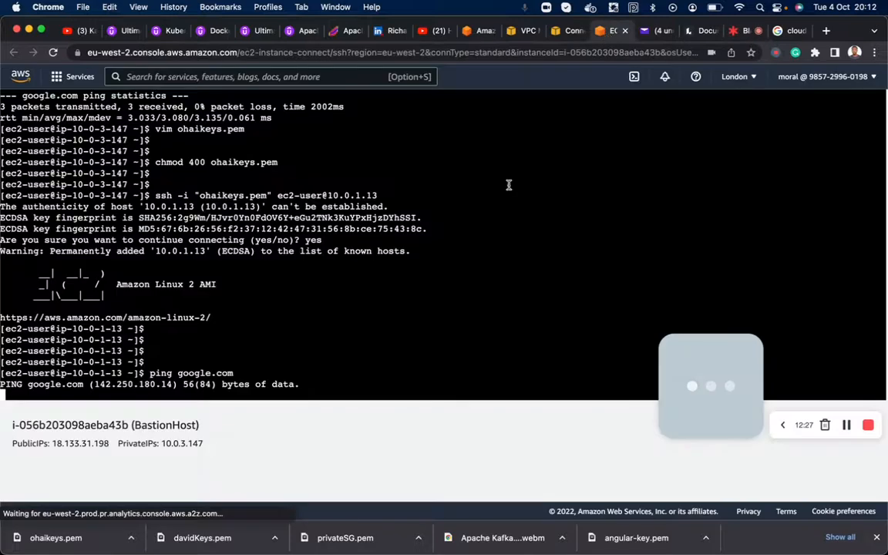
pyautogui.hotkey('ctrl', 'c')
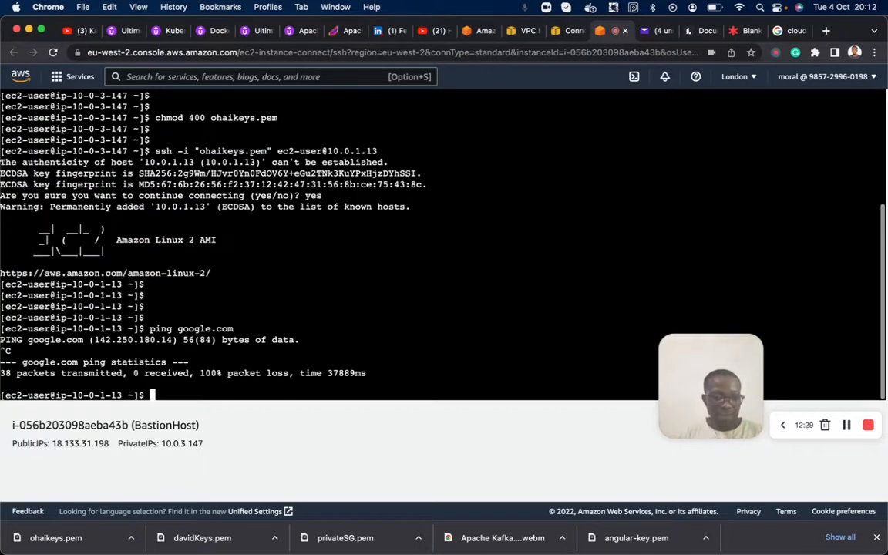
pyautogui.press('Return')
pyautogui.press('Return')
pyautogui.write('exit')
pyautogui.press('Return')
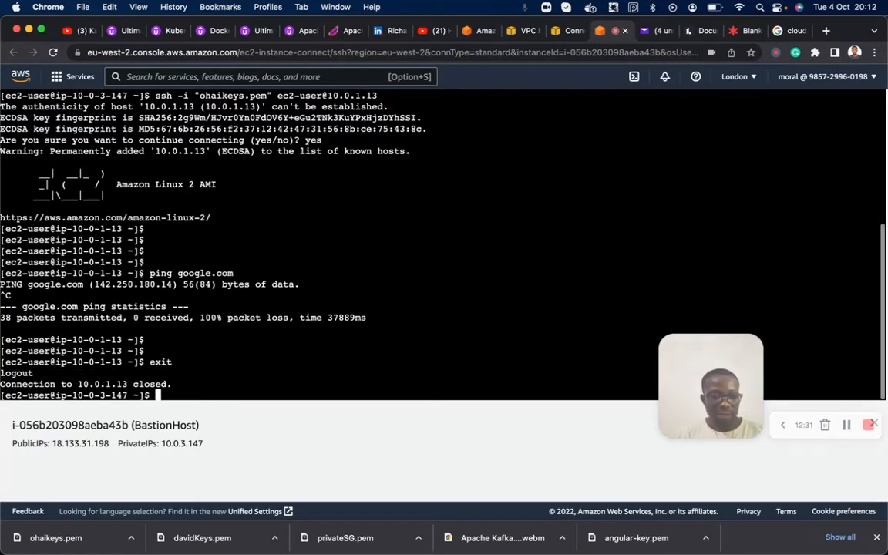
# - Ping google.com from BastionHost, and stop the ping after several replies
pyautogui.press('Return')
pyautogui.press('Return')
pyautogui.write('ping google.com')
pyautogui.press('Return')
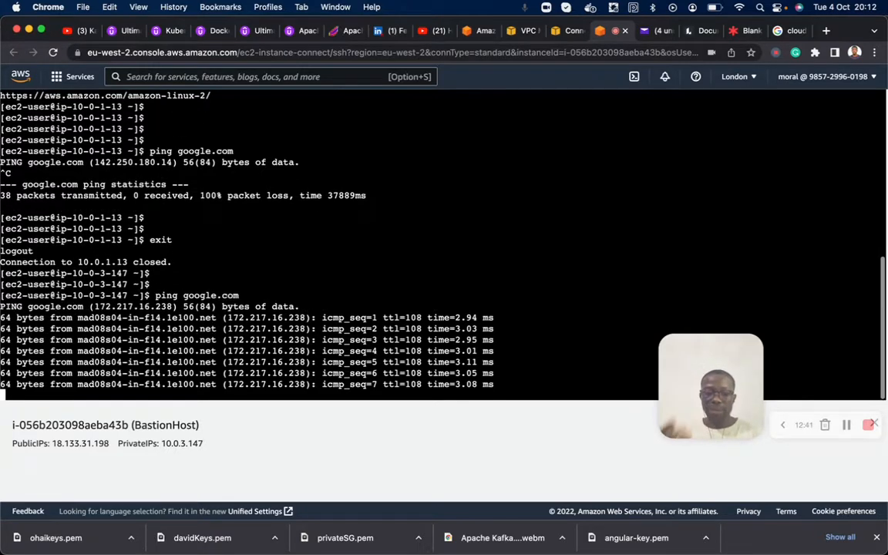
pyautogui.hotkey('ctrl', 'c')
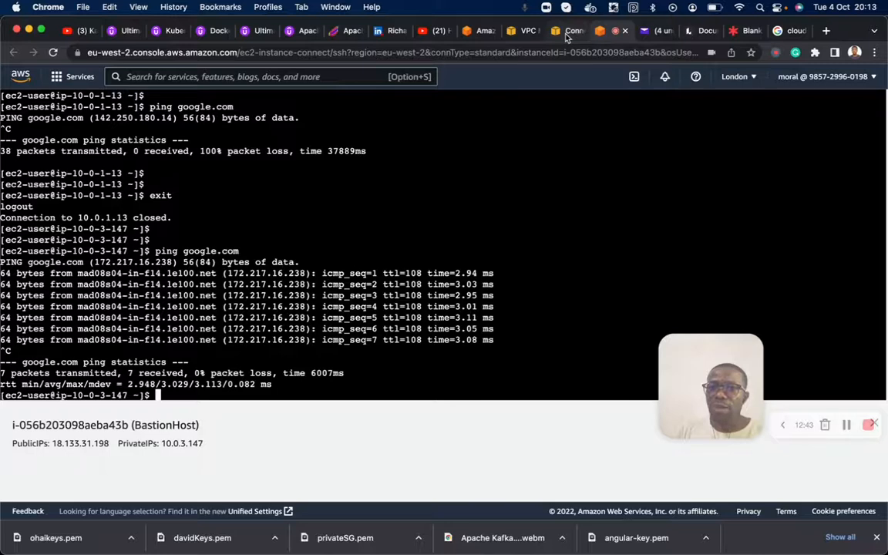
# - Start launching a new EC2 instance from the instances list and name it Nat-Instance
pyautogui.click(566, 32)
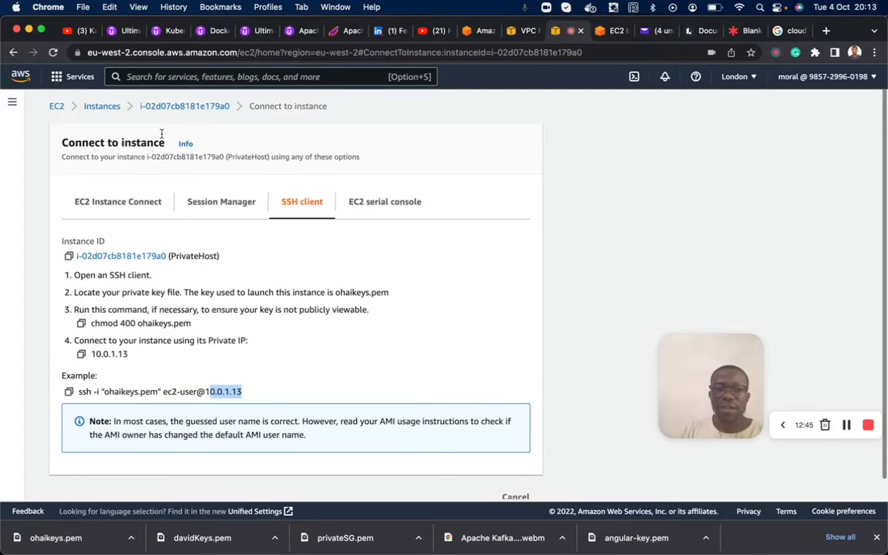
pyautogui.click(110, 106)
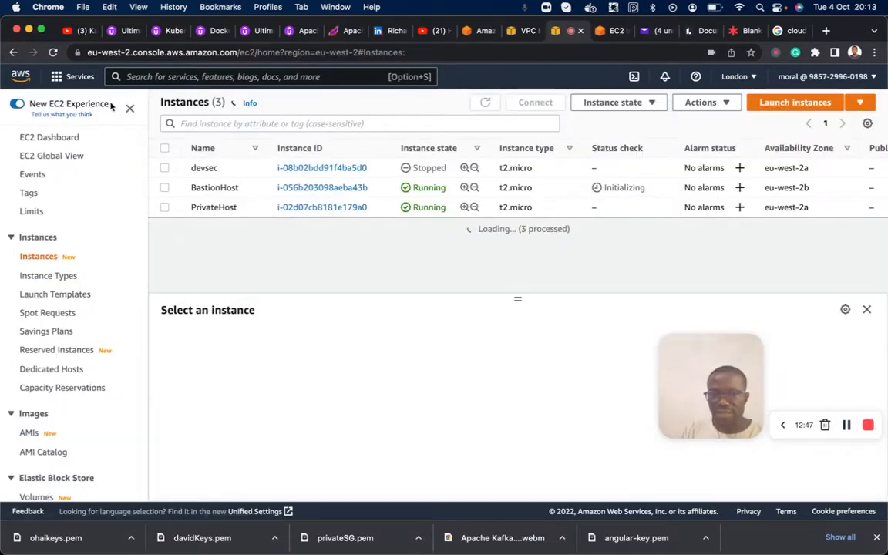
pyautogui.click(783, 107)
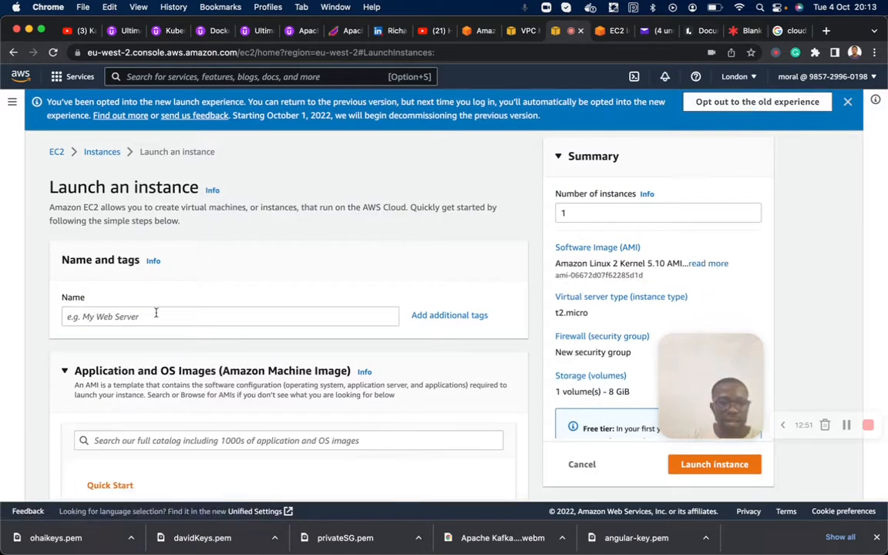
pyautogui.scroll(-3, 155, 314)
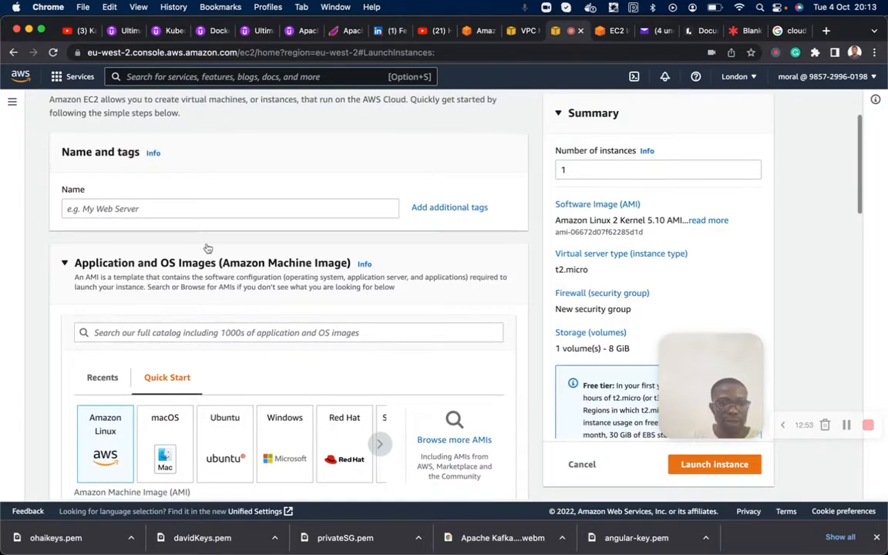
pyautogui.click(132, 211)
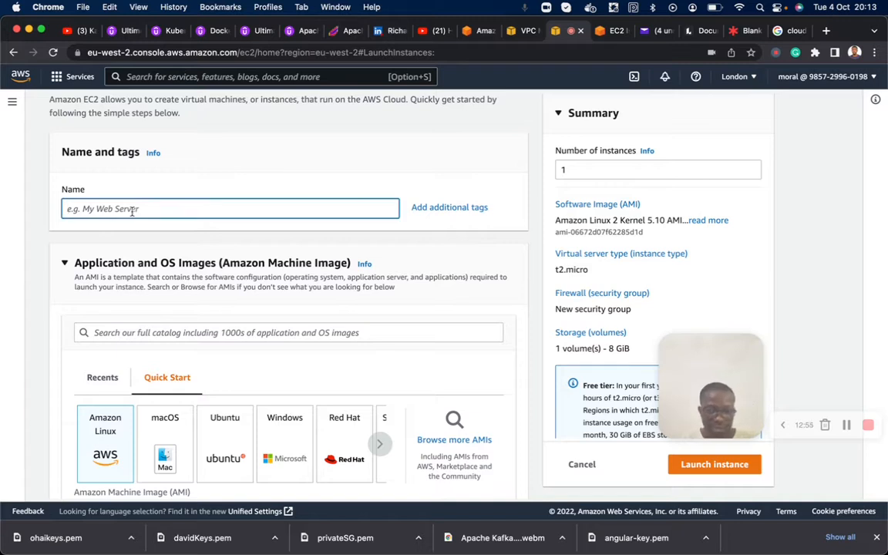
pyautogui.write('Nat')
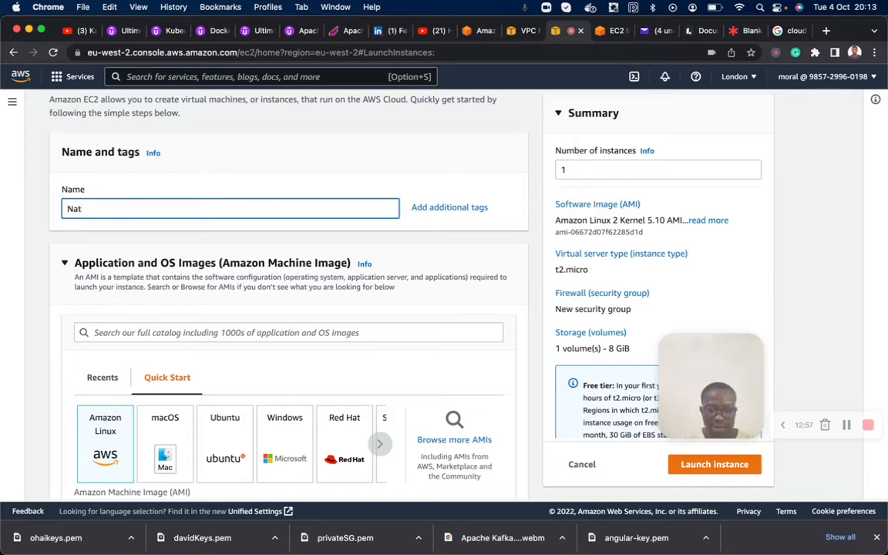
pyautogui.write('-Instan')
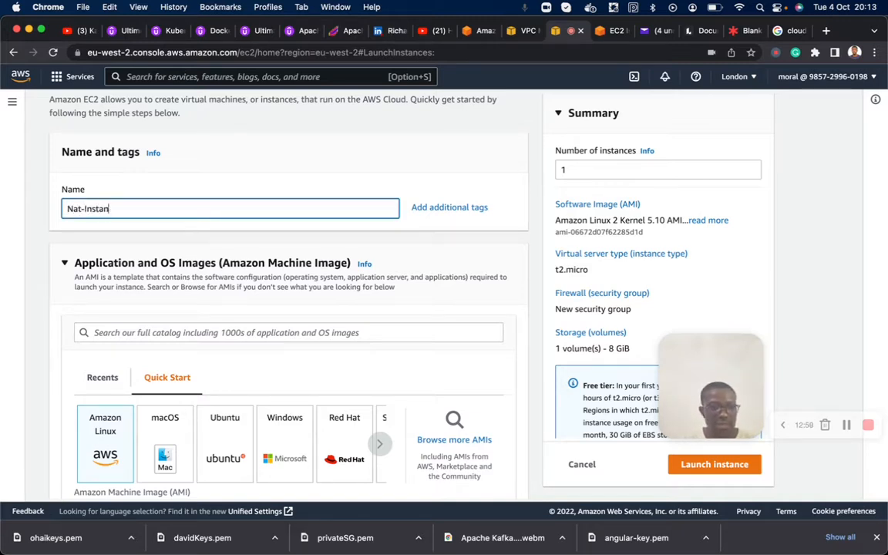
# - Search the AMI catalog for nat among the Community AMIs and highlight the name amzn-ami-vpc-nat-2018.03.0.20211111.0-x86_64-ebs
pyautogui.scroll(-3, 154, 352)
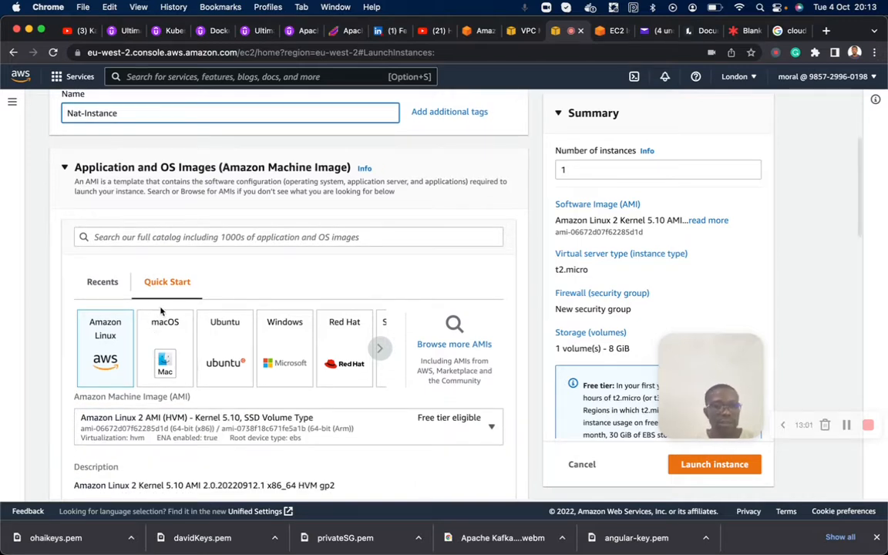
pyautogui.click(298, 232)
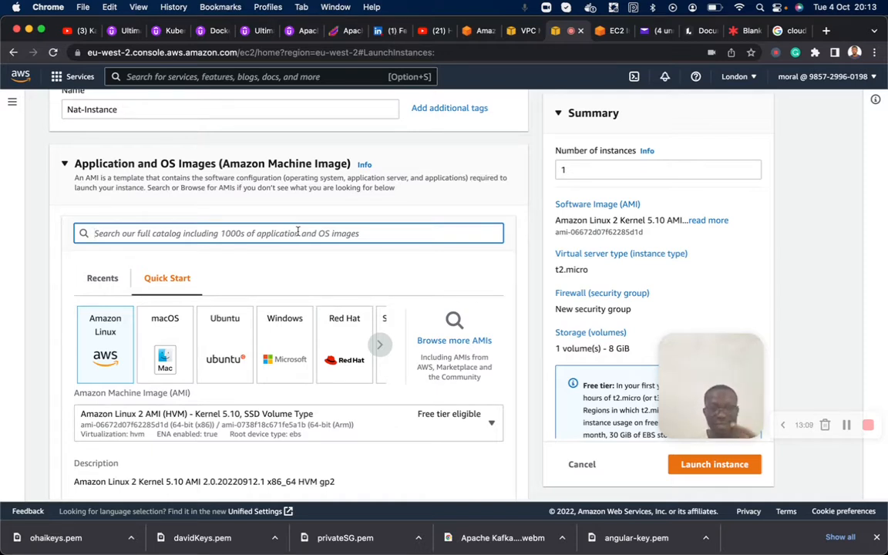
pyautogui.write('nat')
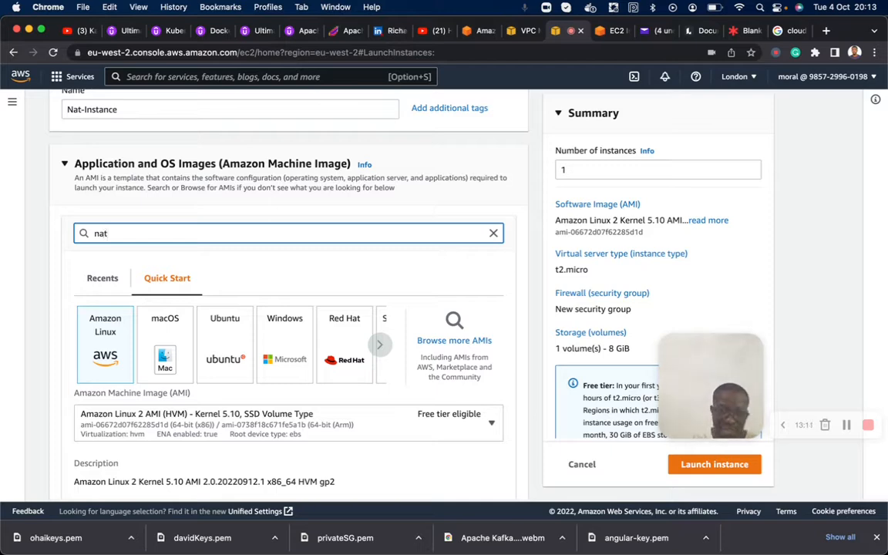
pyautogui.press('Return')
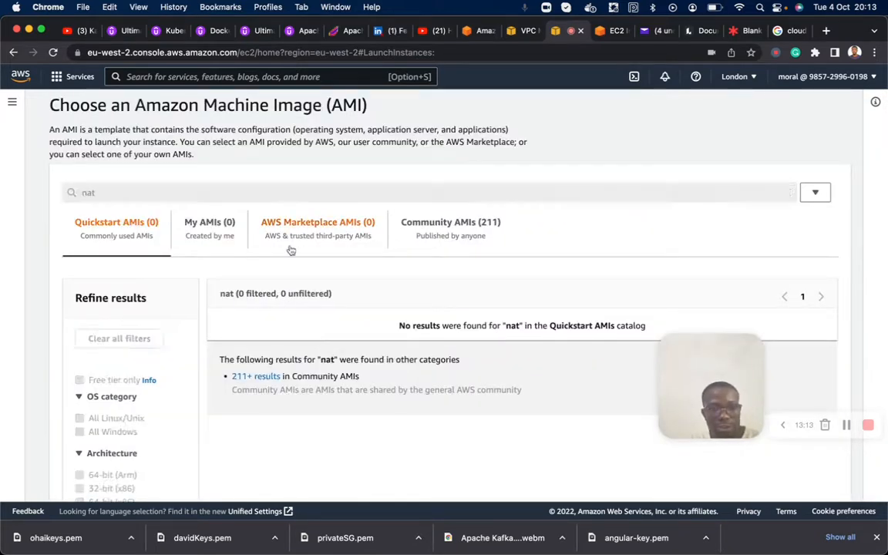
pyautogui.click(440, 230)
pyautogui.scroll(-1, 410, 310)
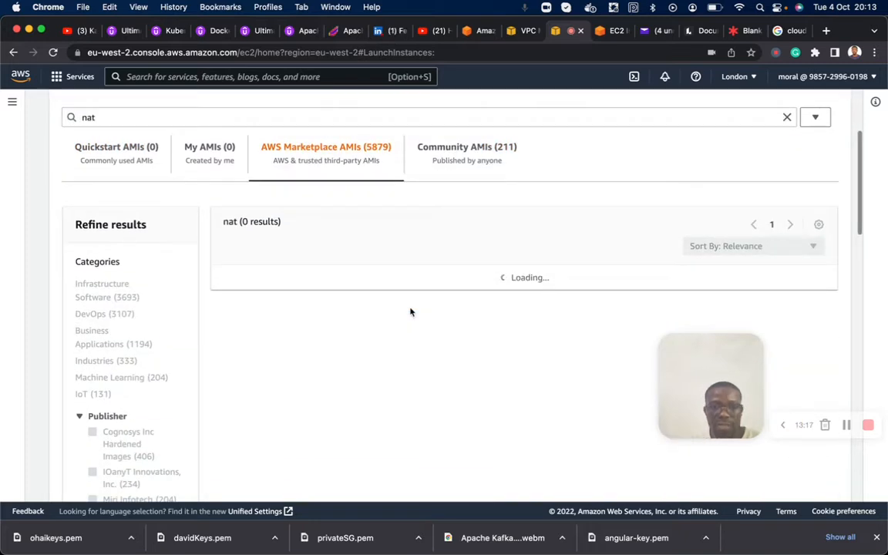
pyautogui.click(464, 171)
pyautogui.scroll(-3, 417, 320)
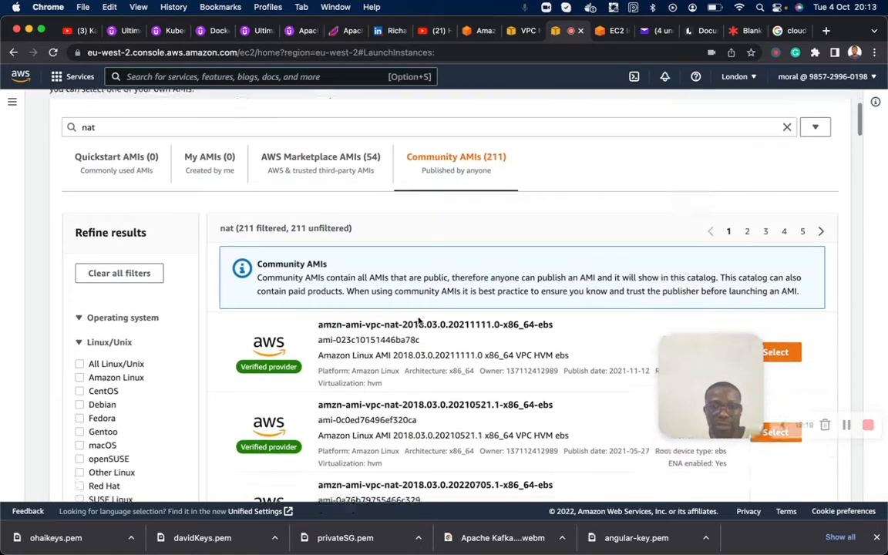
pyautogui.scroll(-1, 419, 317)
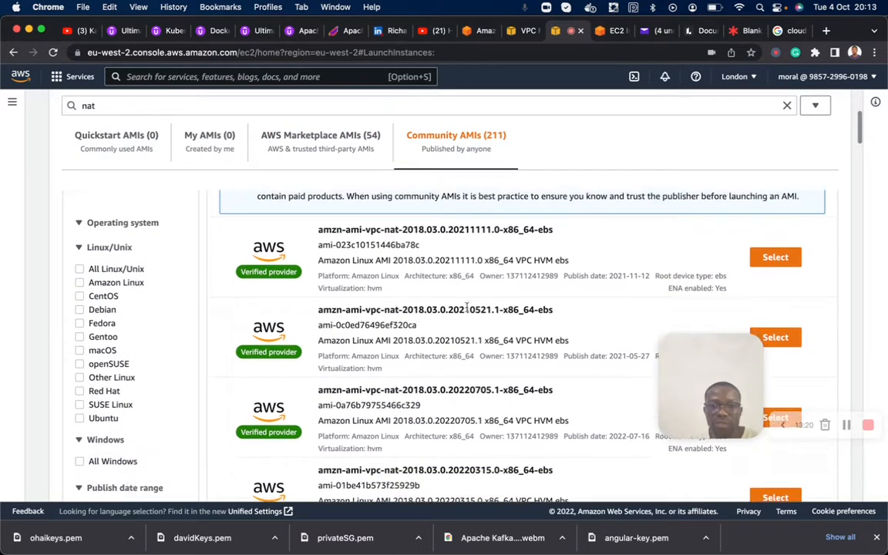
pyautogui.tripleClick(349, 231)
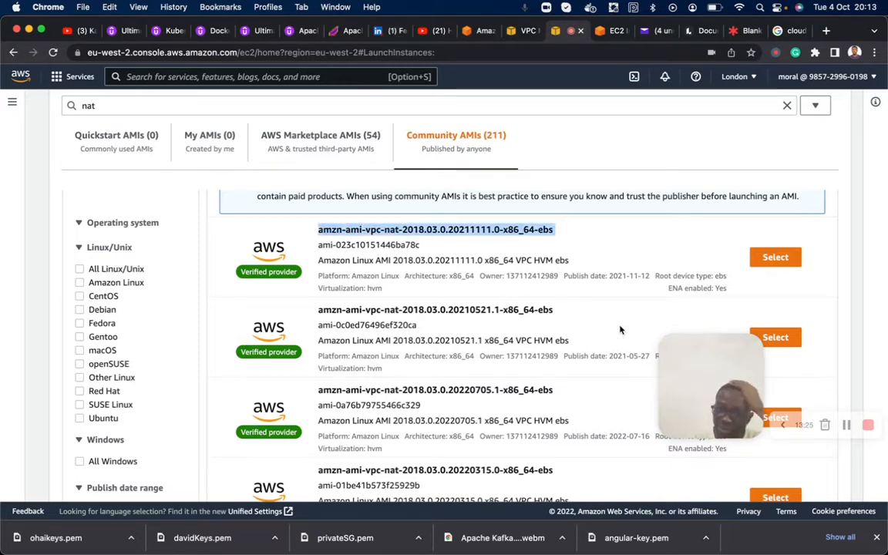
# - Browse the community NAT AMIs by publish date and select amzn-ami-vpc-nat-2018.03.0.20220907.3-x86_64-ebs for the instance
pyautogui.scroll(-3, 621, 368)
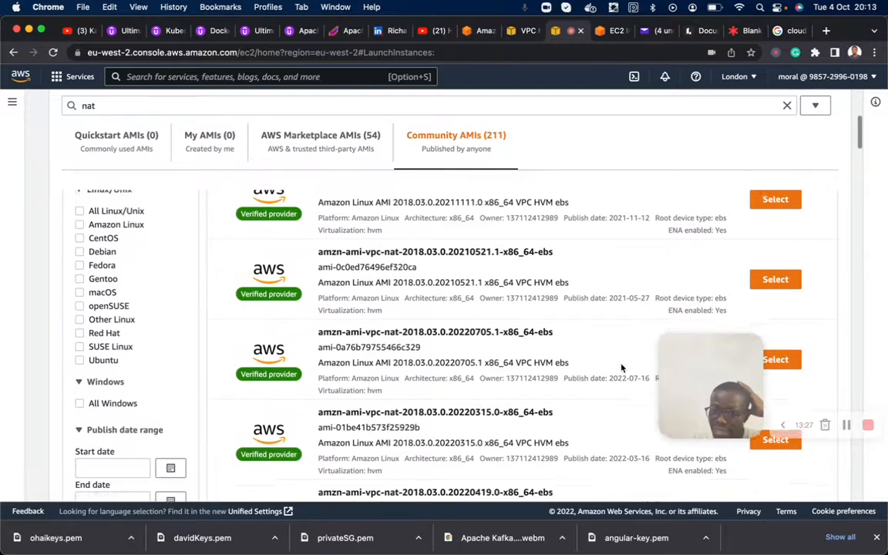
pyautogui.scroll(-1, 621, 368)
pyautogui.scroll(1, 621, 367)
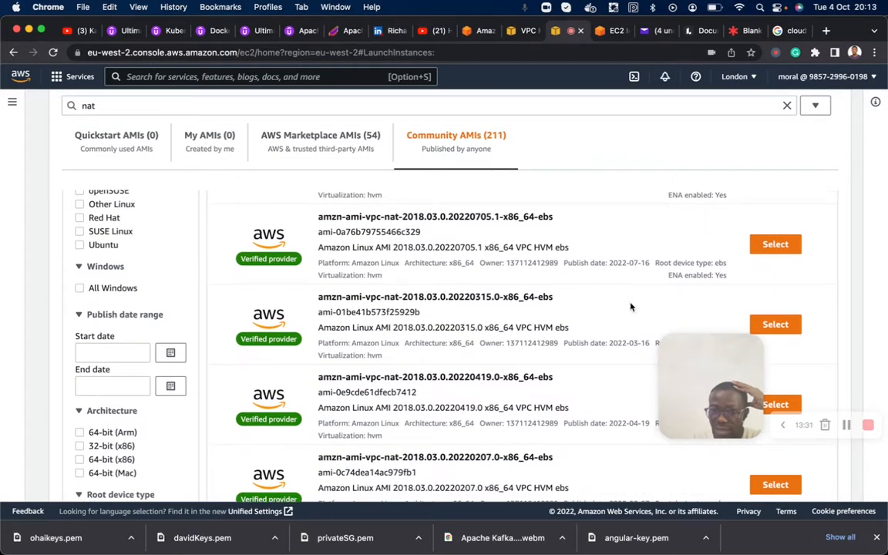
pyautogui.scroll(-5, 630, 307)
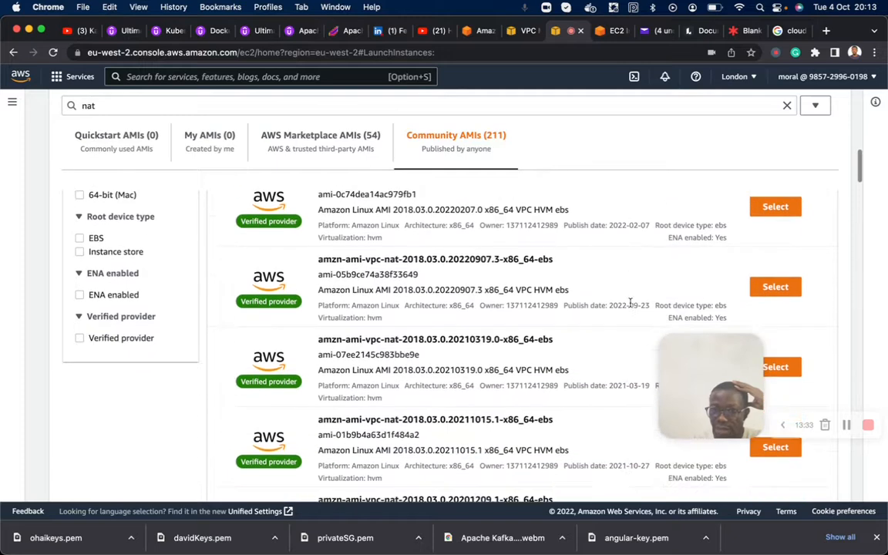
pyautogui.scroll(-2, 630, 305)
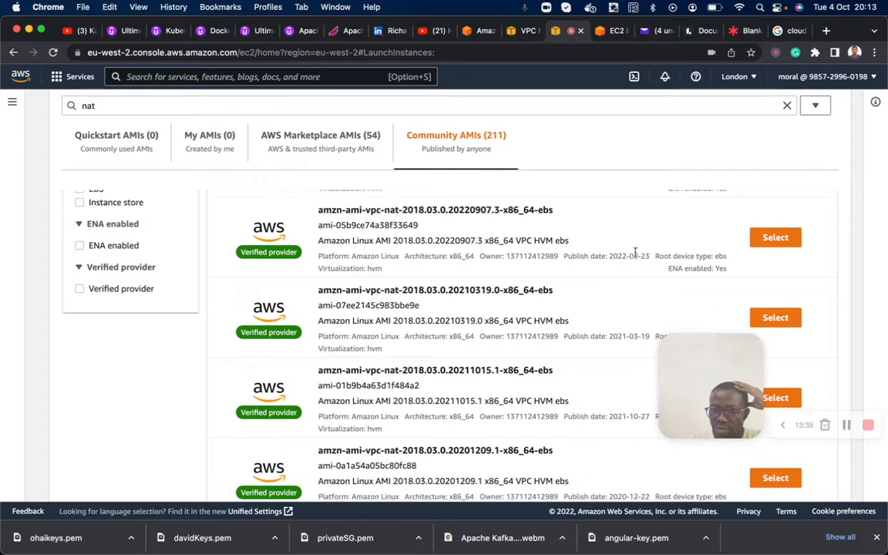
pyautogui.scroll(-3, 634, 251)
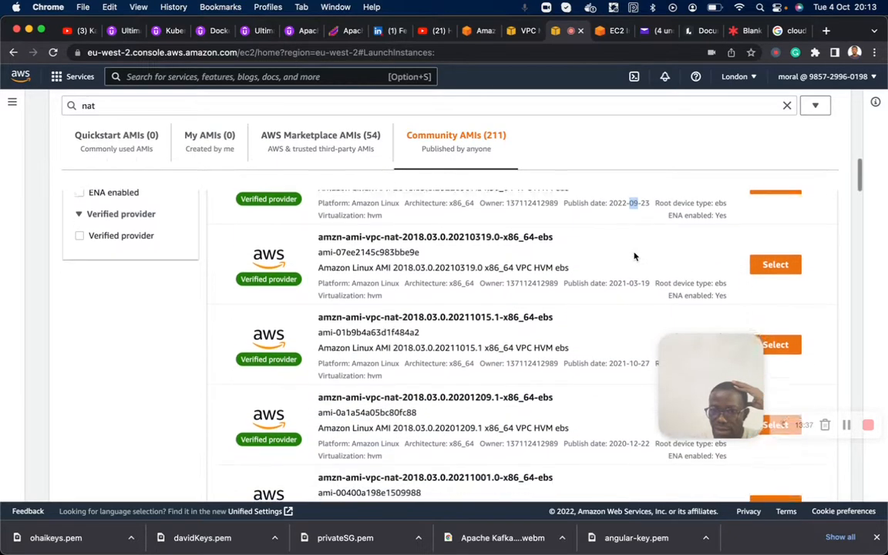
pyautogui.scroll(2, 633, 252)
pyautogui.scroll(2, 634, 253)
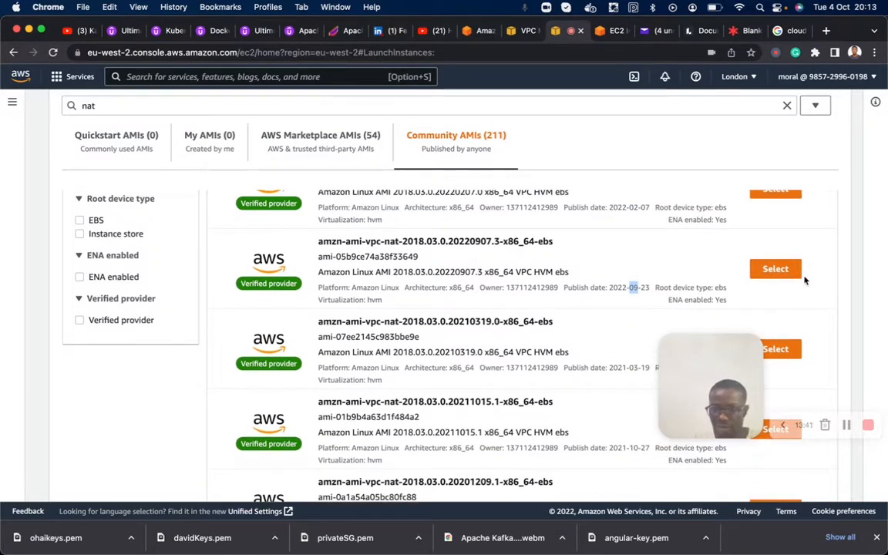
pyautogui.click(776, 269)
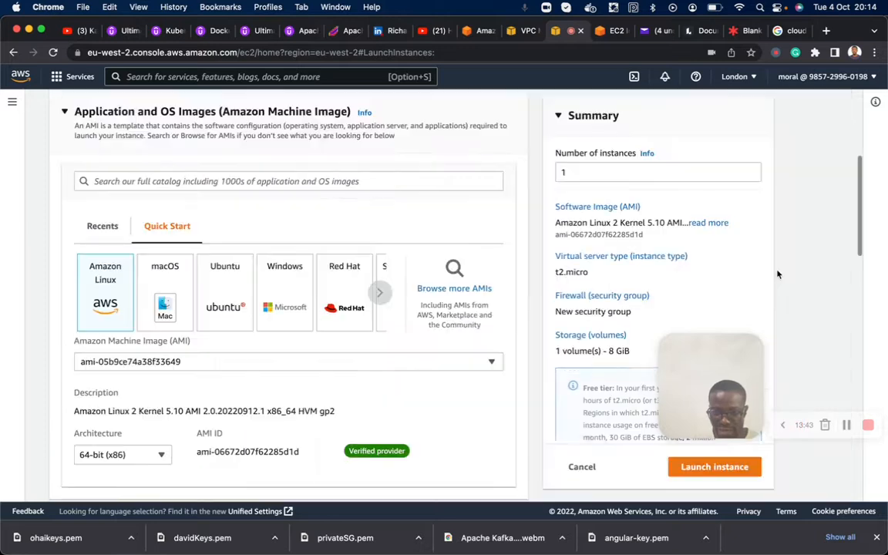
# - Choose ohaikeys as the login key pair for Nat-Instance
pyautogui.scroll(-3, 295, 378)
pyautogui.scroll(-6, 296, 377)
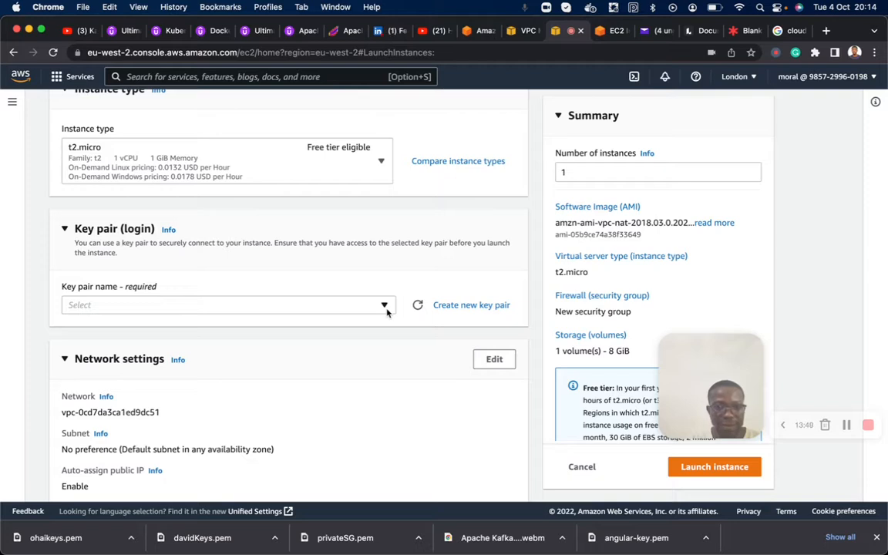
pyautogui.click(384, 306)
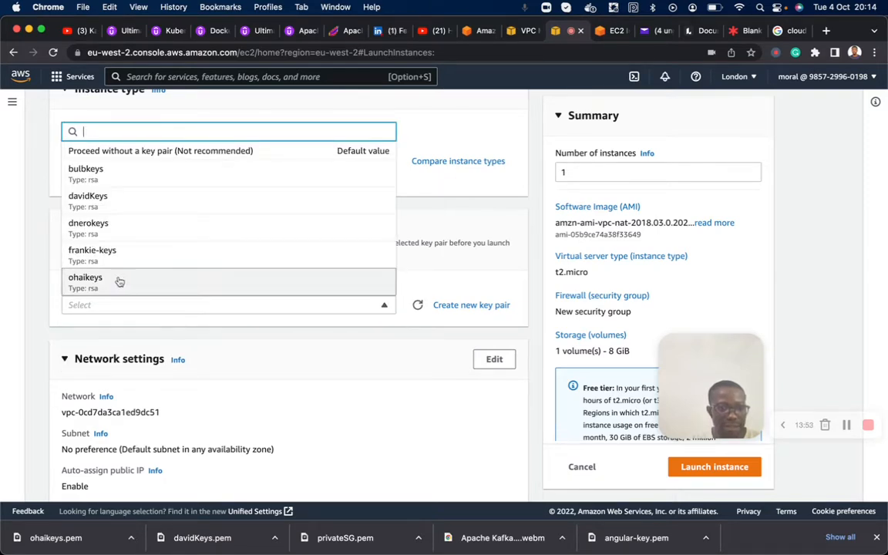
pyautogui.click(114, 283)
# - Edit the network settings to use bulbVPC as the VPC and bulbPubSub2 as the subnet
pyautogui.scroll(-3, 170, 313)
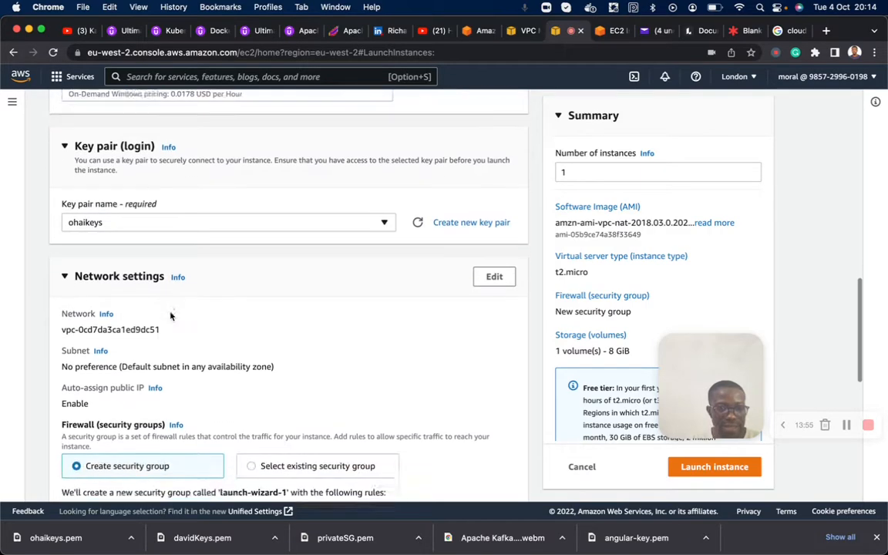
pyautogui.click(497, 270)
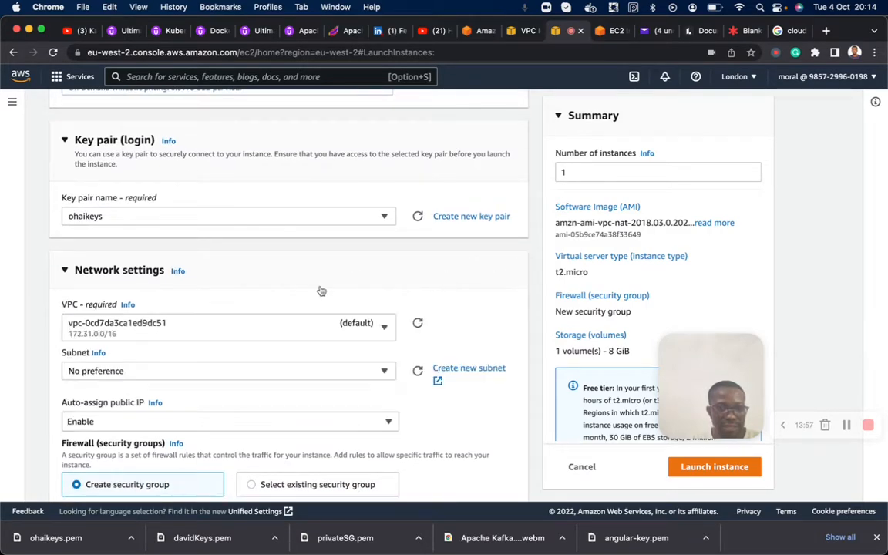
pyautogui.click(347, 326)
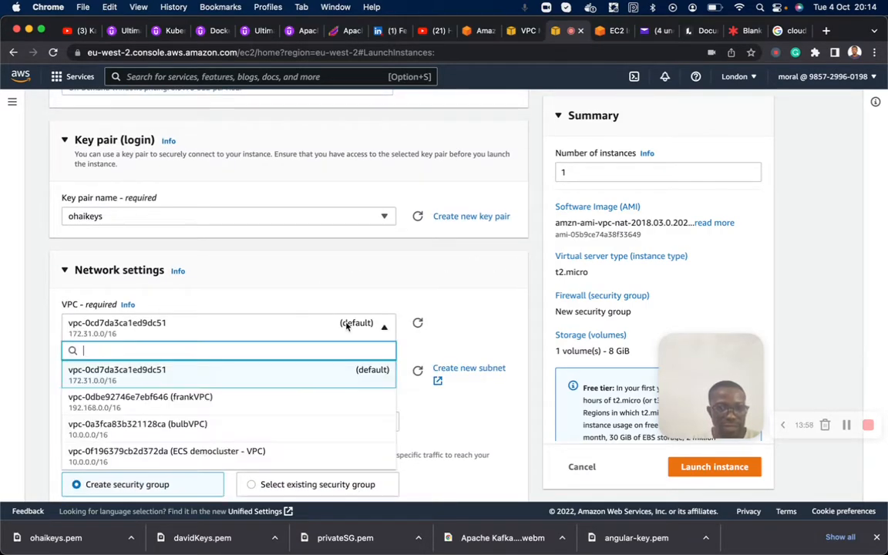
pyautogui.click(221, 428)
pyautogui.scroll(-2, 222, 427)
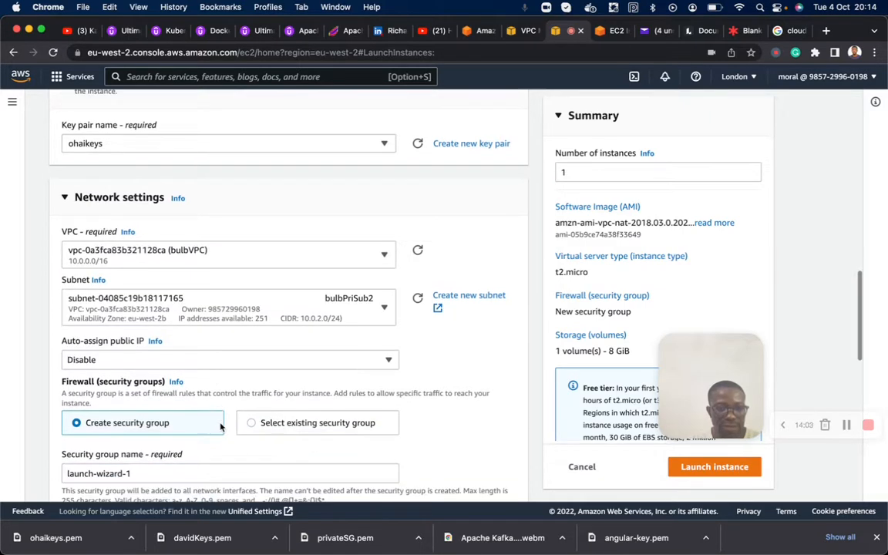
pyautogui.click(357, 312)
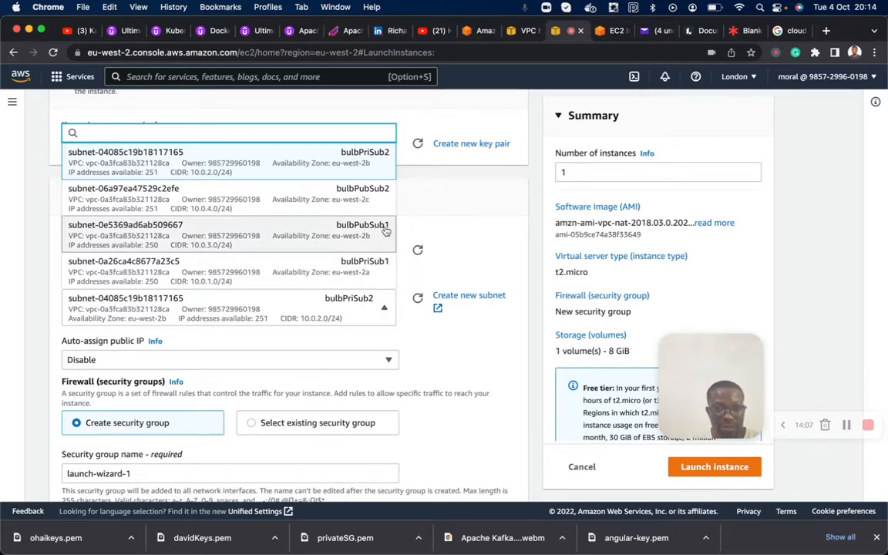
pyautogui.click(366, 199)
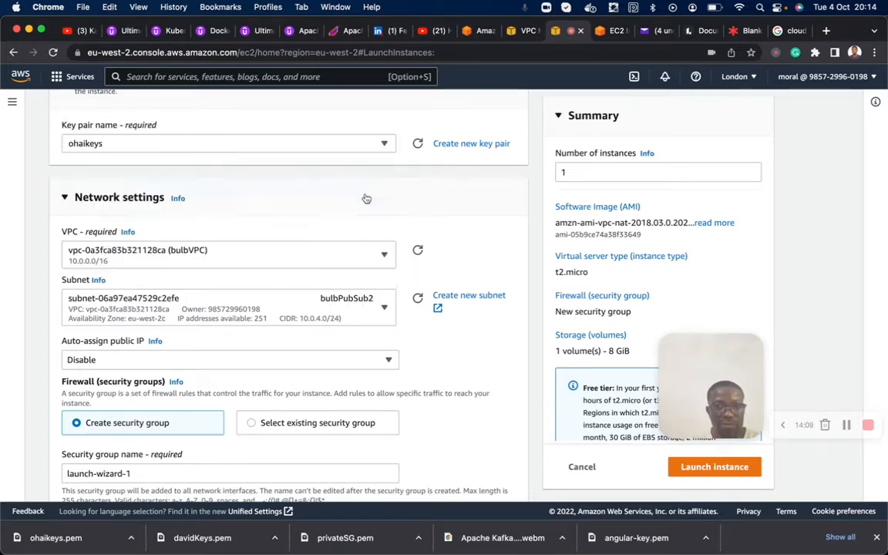
# - Enable auto-assignment of a public IP and change the subnet to bulbPubSub1
pyautogui.scroll(-2, 320, 292)
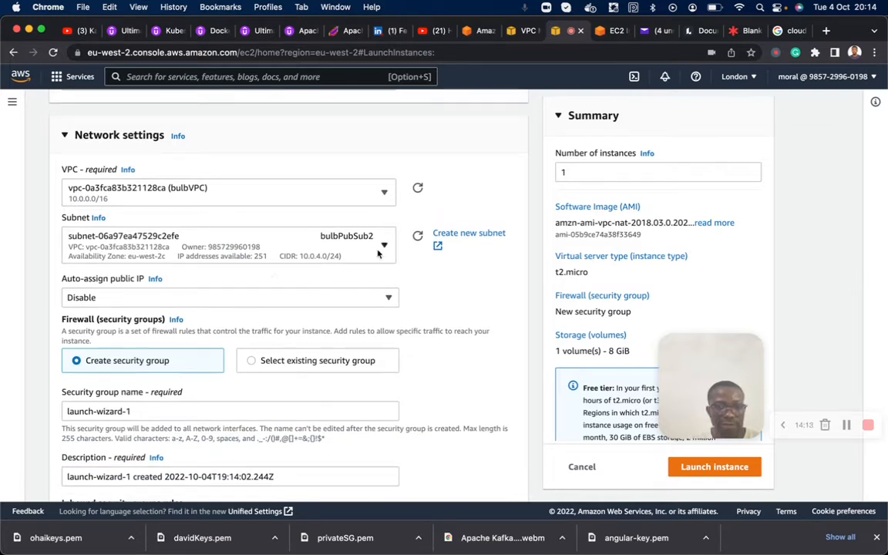
pyautogui.click(286, 297)
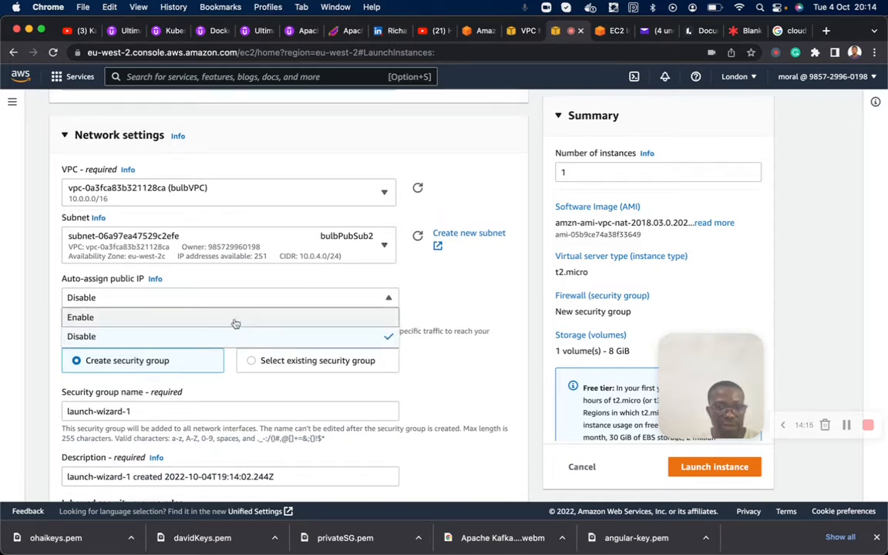
pyautogui.click(236, 320)
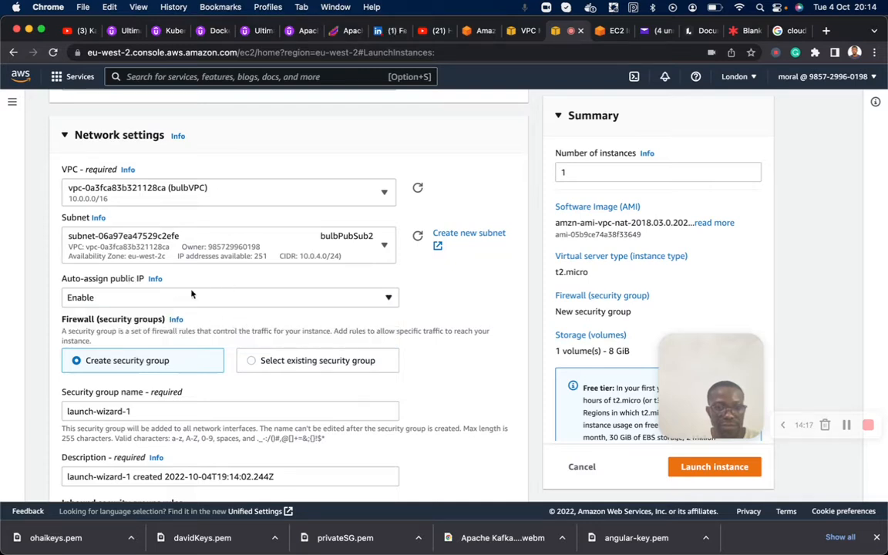
pyautogui.click(336, 235)
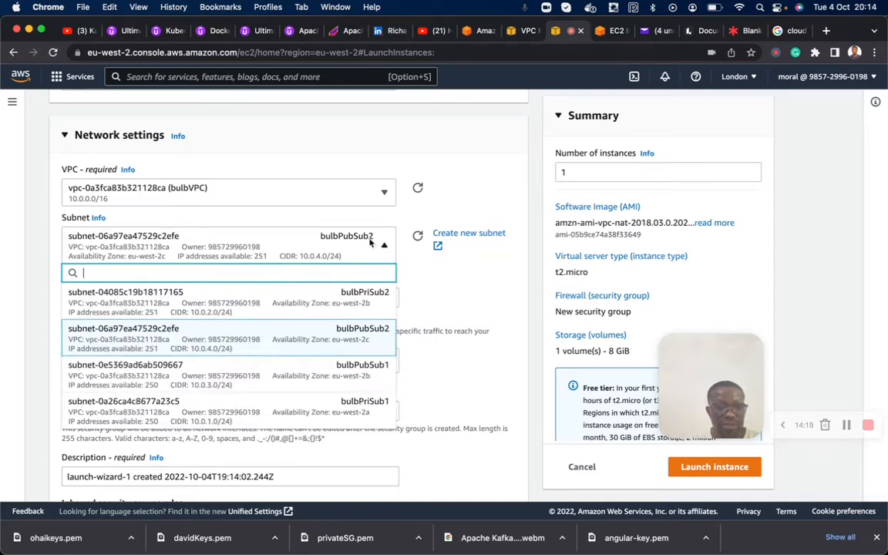
pyautogui.click(366, 373)
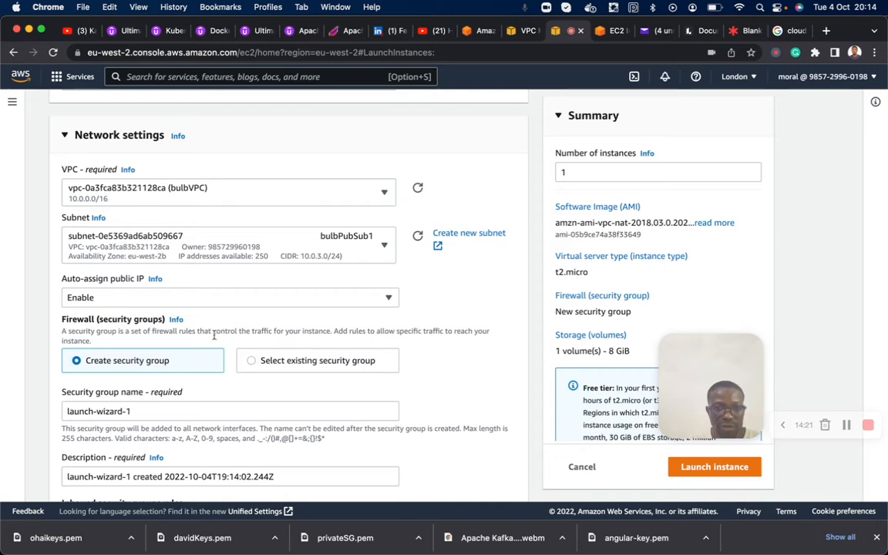
# - Choose to create a new security group for the instance and name it nat-SG
pyautogui.scroll(-3, 248, 309)
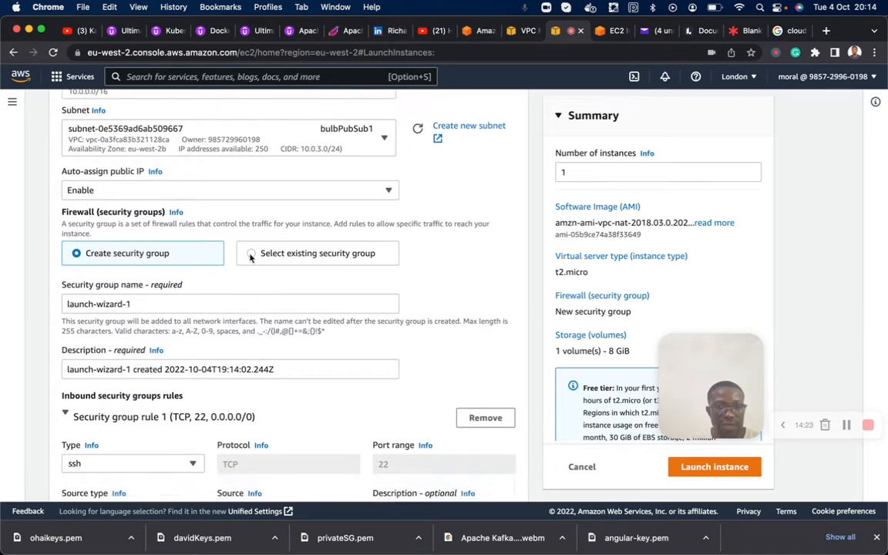
pyautogui.click(251, 257)
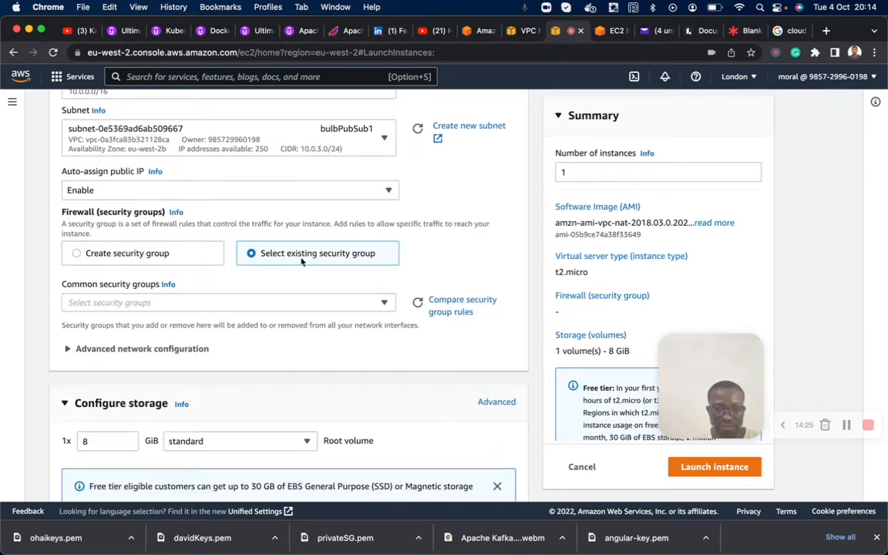
pyautogui.click(77, 254)
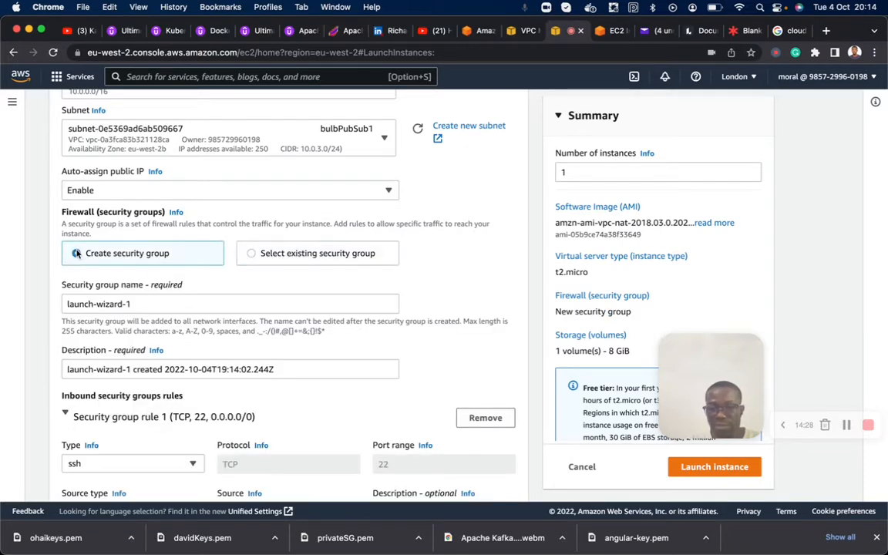
pyautogui.tripleClick(198, 303)
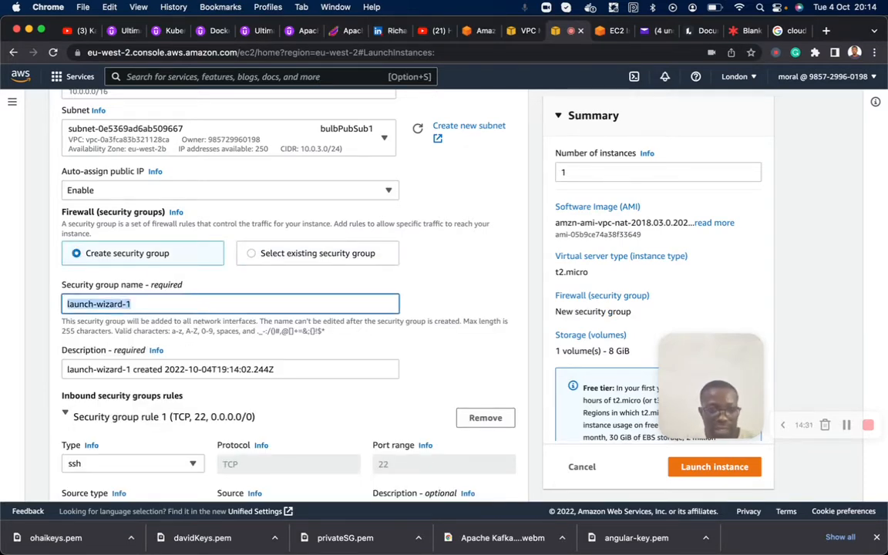
pyautogui.write('nat-SG')
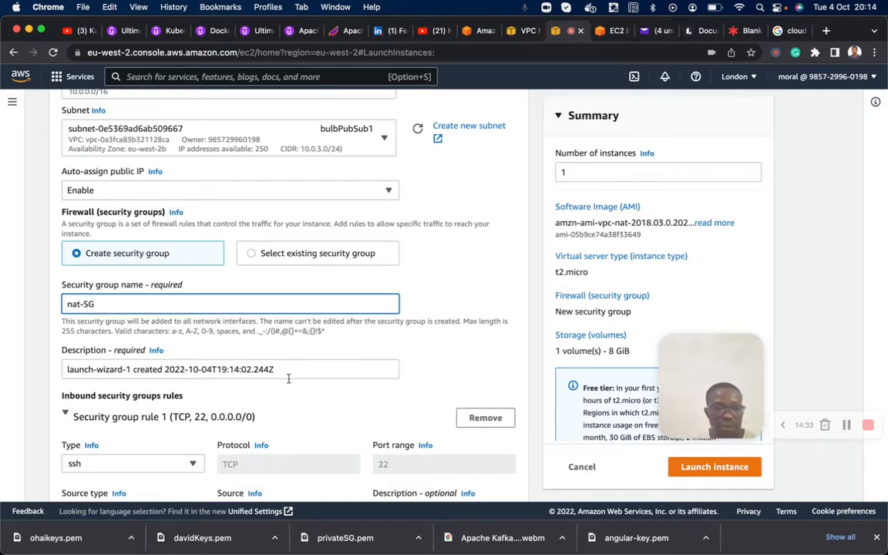
pyautogui.scroll(-2, 212, 334)
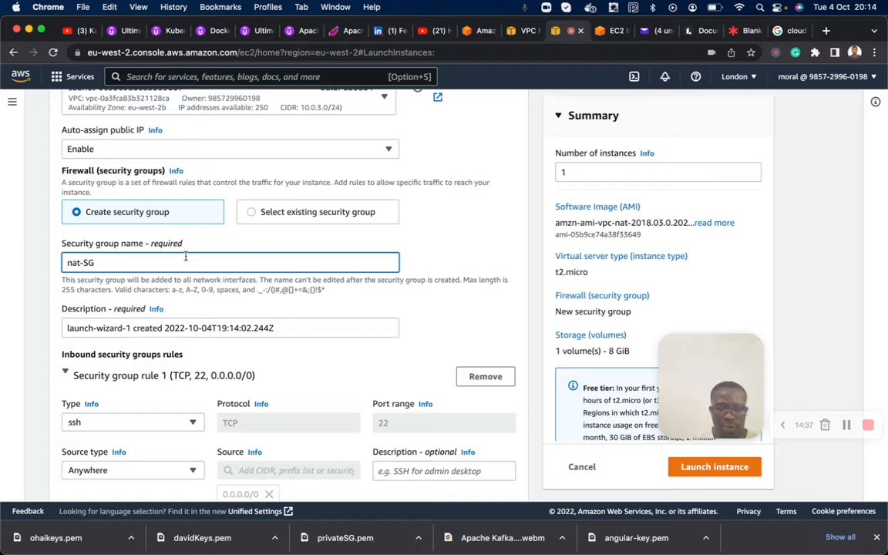
pyautogui.press('BackSpace')
pyautogui.press('BackSpace')
pyautogui.press('BackSpace')
pyautogui.press('BackSpace')
pyautogui.press('BackSpace')
pyautogui.press('BackSpace')
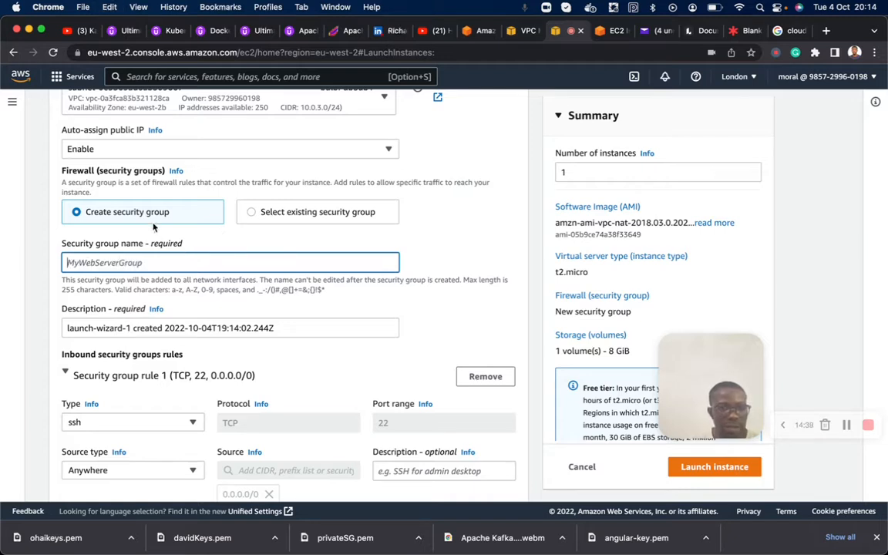
pyautogui.write('nat')
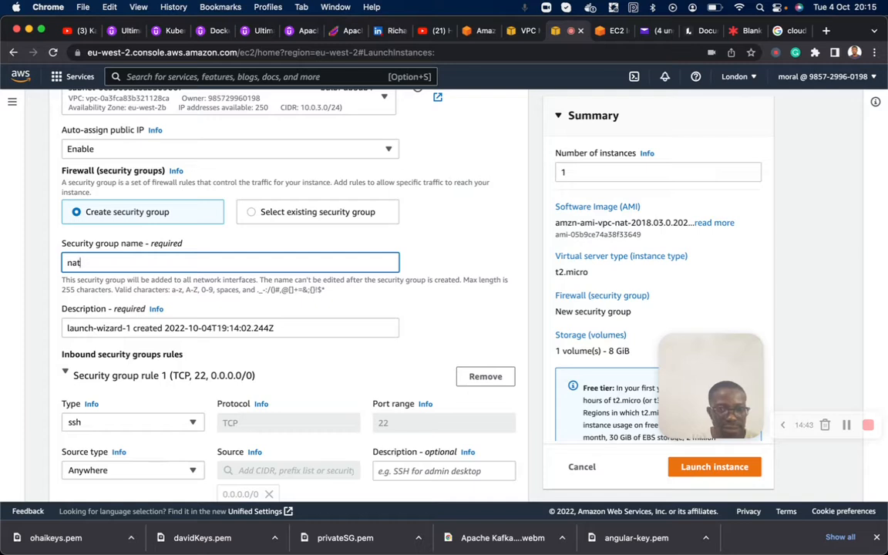
pyautogui.click(251, 214)
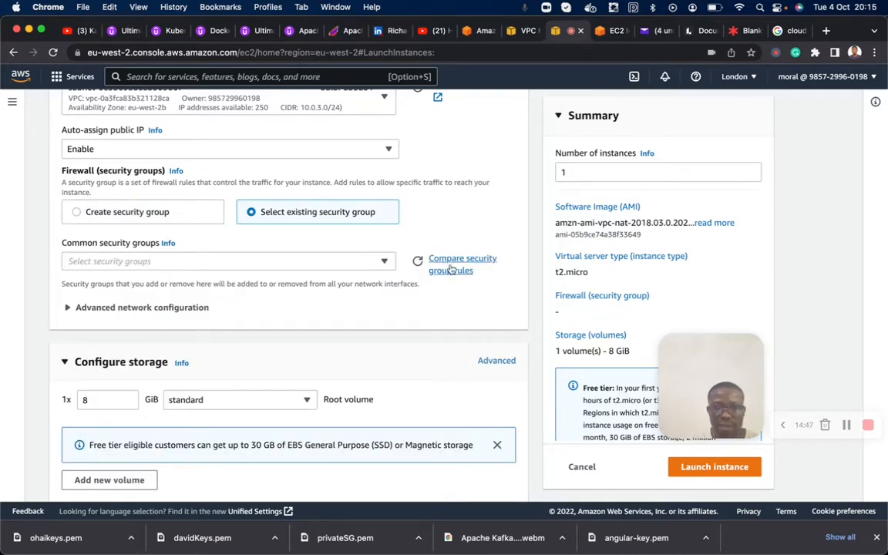
pyautogui.click(146, 213)
pyautogui.click(101, 265)
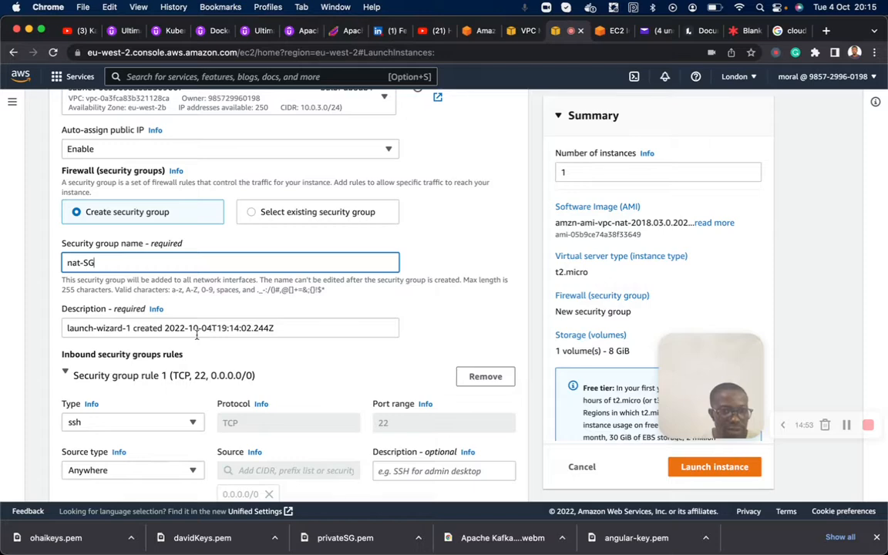
# - Add a second inbound rule of type HTTP to the nat-SG security group
pyautogui.scroll(-2, 146, 308)
pyautogui.scroll(-2, 144, 299)
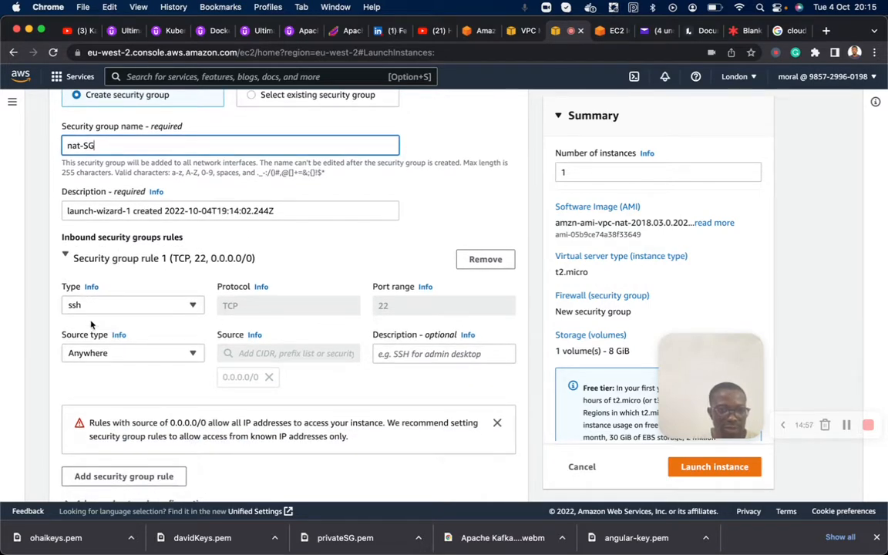
pyautogui.scroll(-3, 146, 316)
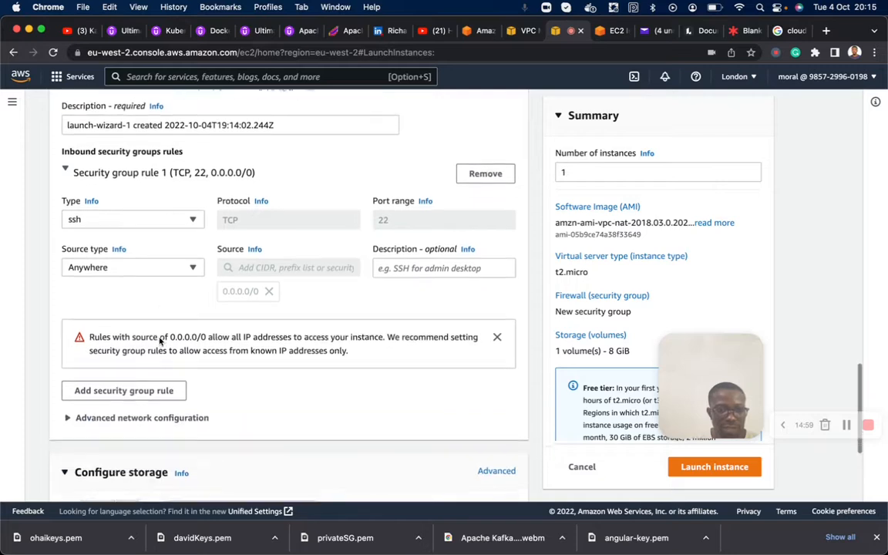
pyautogui.click(127, 388)
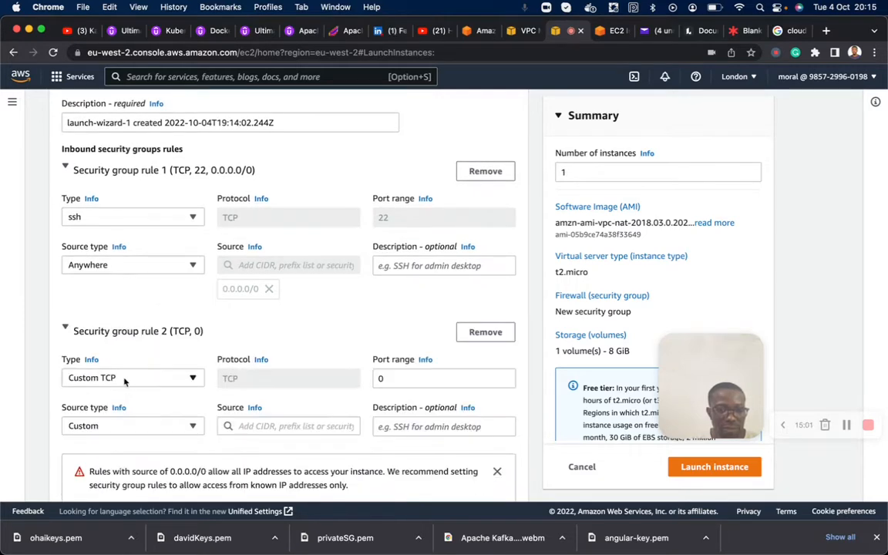
pyautogui.click(124, 377)
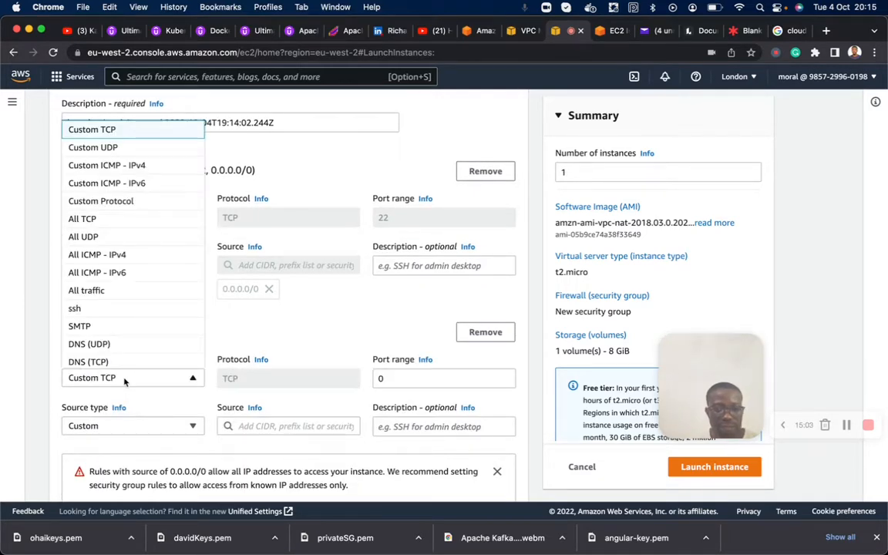
pyautogui.press('h')
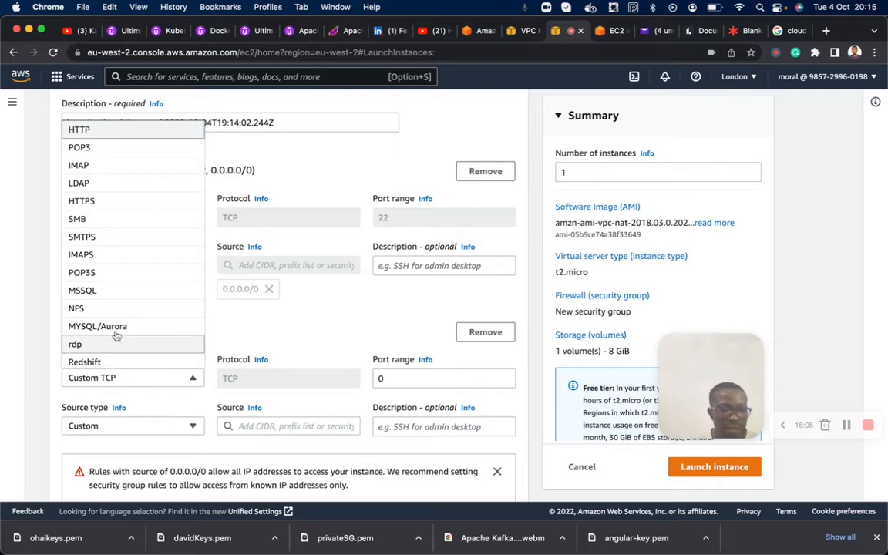
pyautogui.click(100, 131)
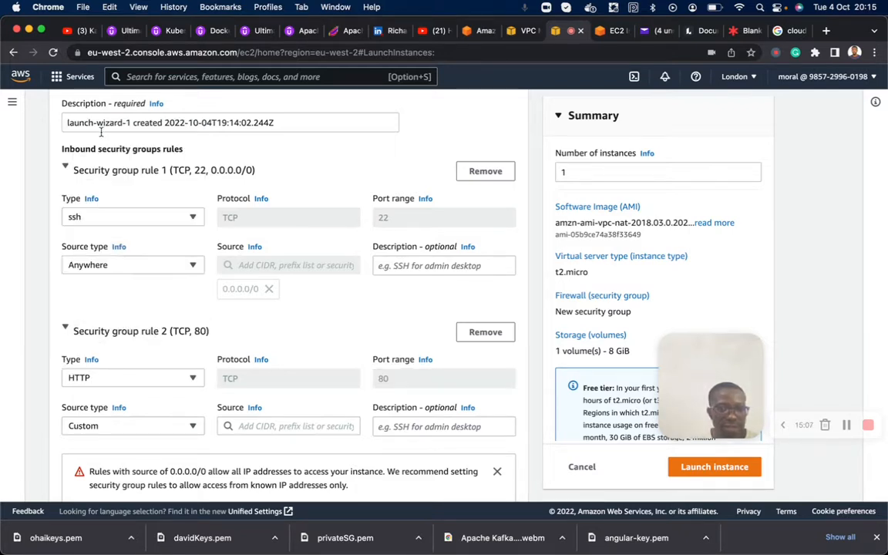
# - Set the source of the HTTP inbound rule to the CIDR block 10.0.0.0/16
pyautogui.scroll(-1, 216, 446)
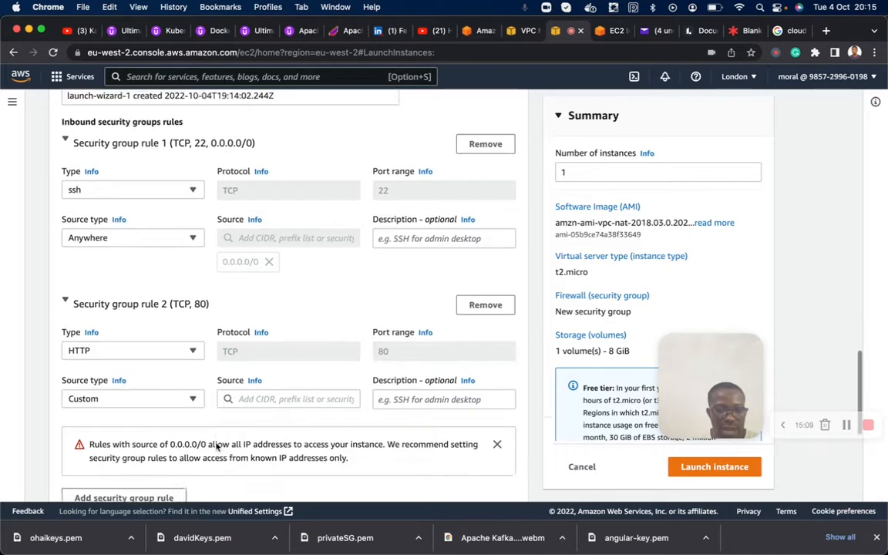
pyautogui.scroll(-2, 216, 446)
pyautogui.click(272, 375)
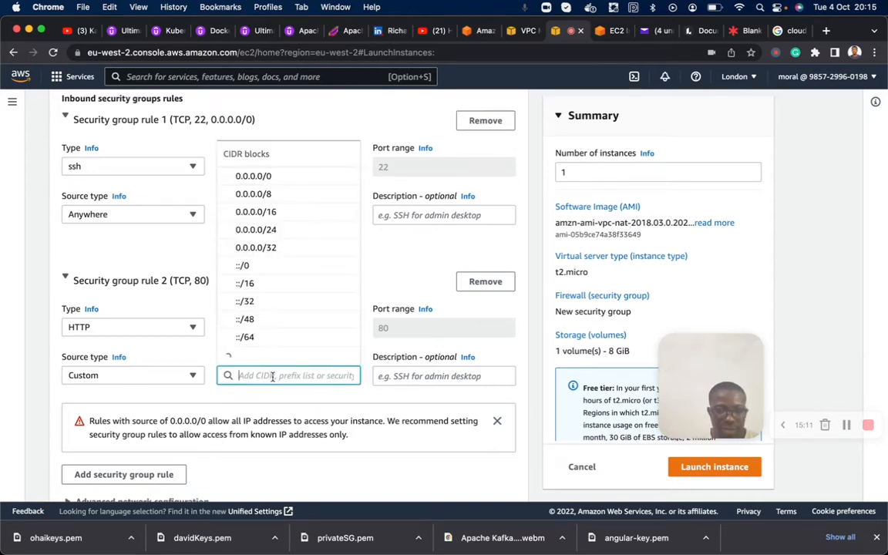
pyautogui.write('10.0.0')
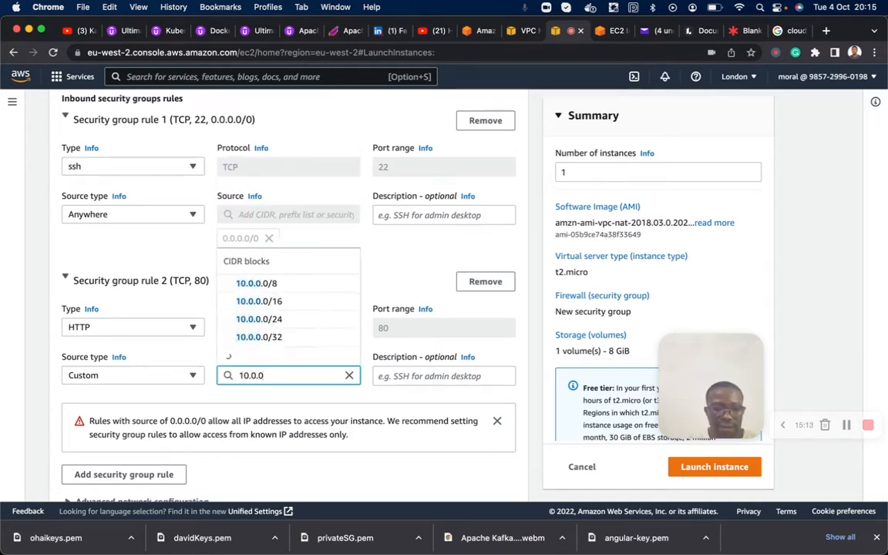
pyautogui.click(282, 323)
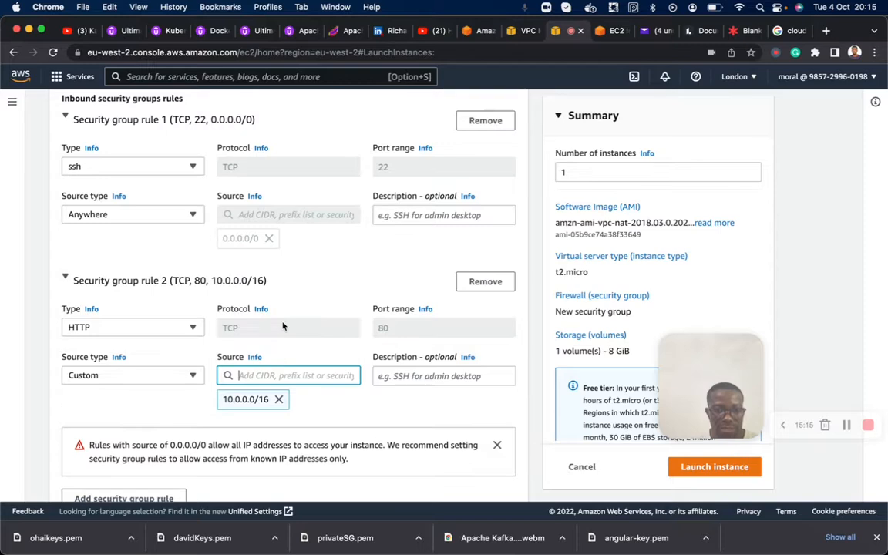
# - Add a third inbound rule of type HTTPS with 10.0.0.0/16 as its custom source
pyautogui.scroll(-3, 281, 323)
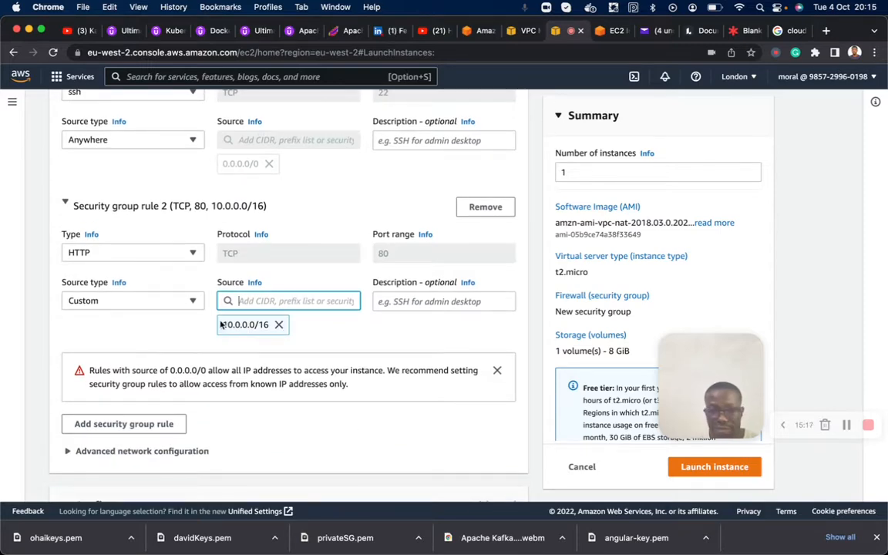
pyautogui.scroll(-2, 221, 324)
pyautogui.click(119, 363)
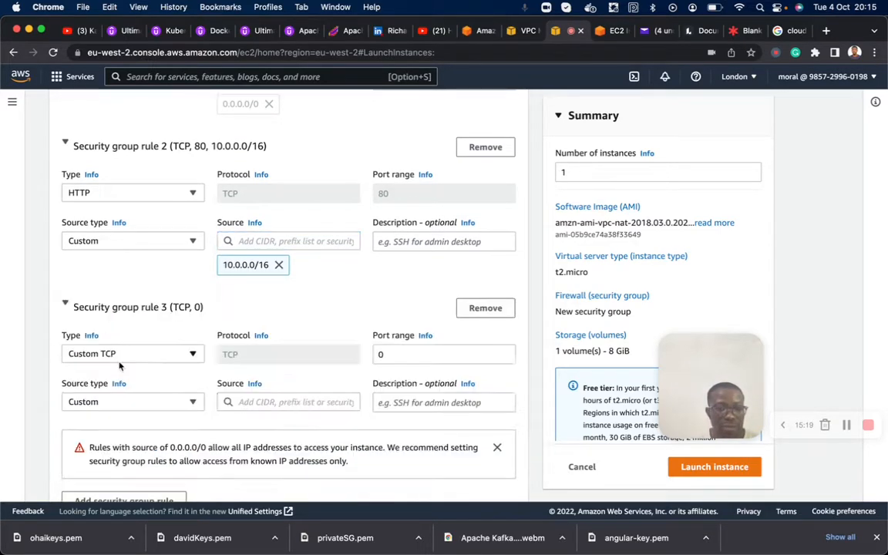
pyautogui.click(139, 355)
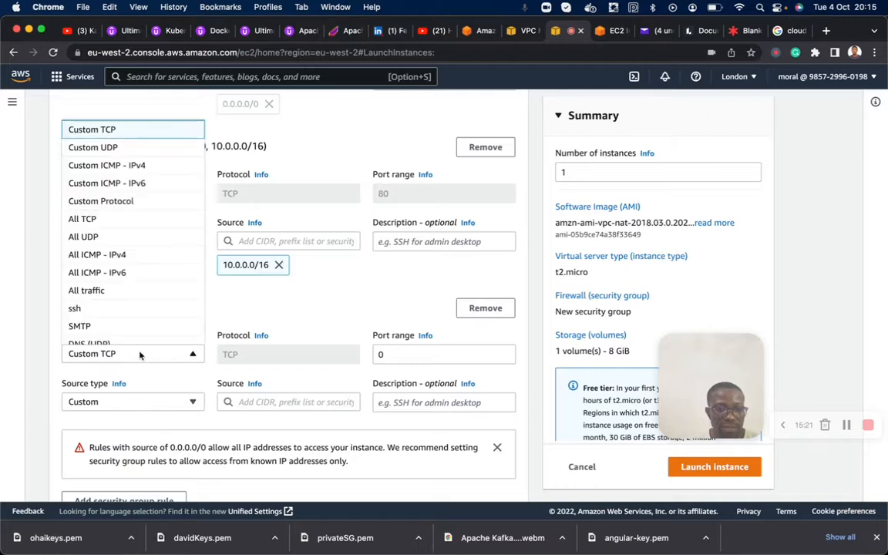
pyautogui.scroll(-5, 125, 315)
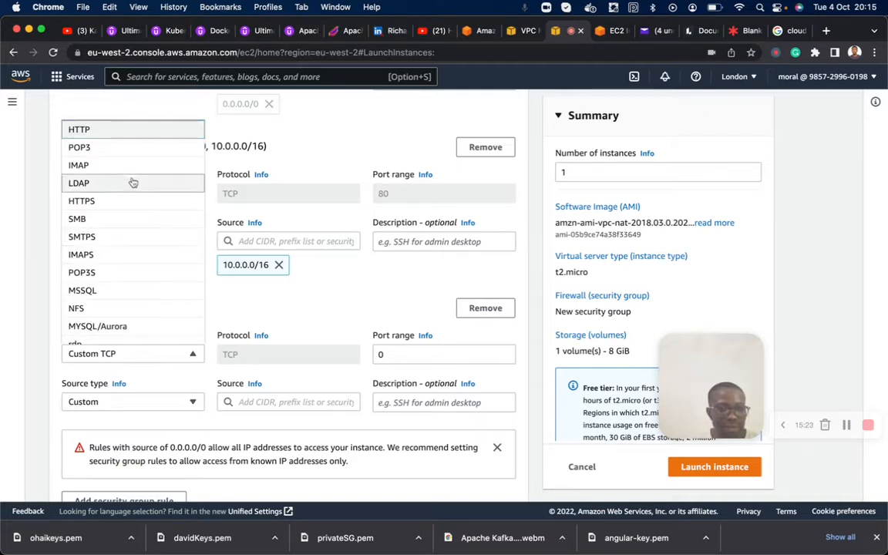
pyautogui.click(112, 201)
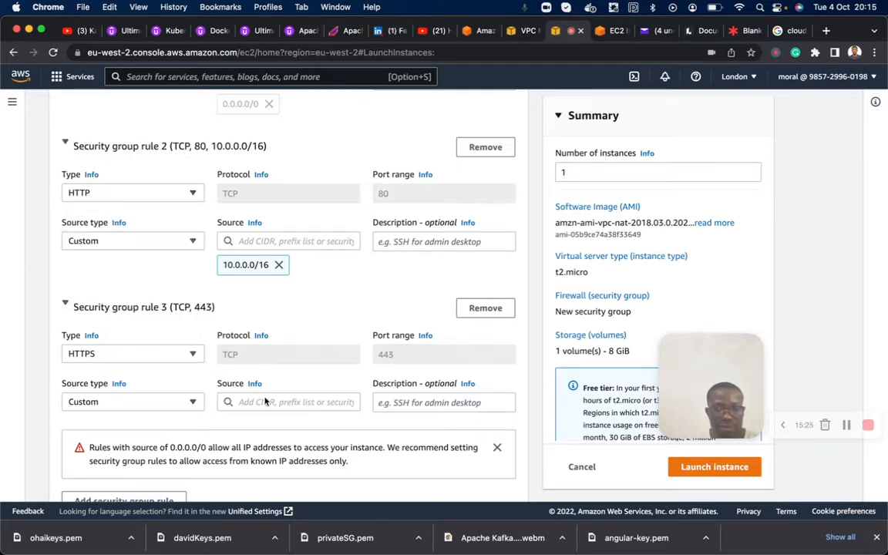
pyautogui.click(312, 401)
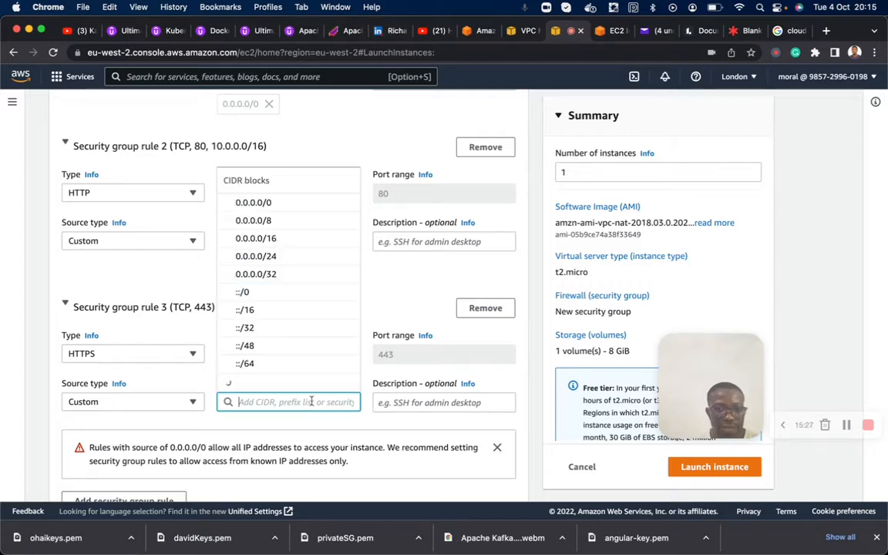
pyautogui.write('10.0.0')
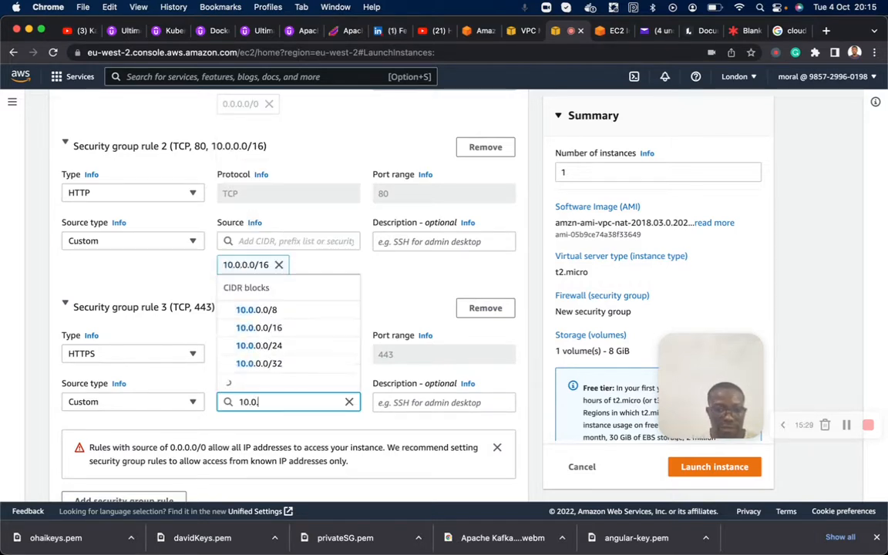
pyautogui.click(293, 345)
# - Launch the NAT instance with the default storage settings
pyautogui.scroll(-5, 293, 347)
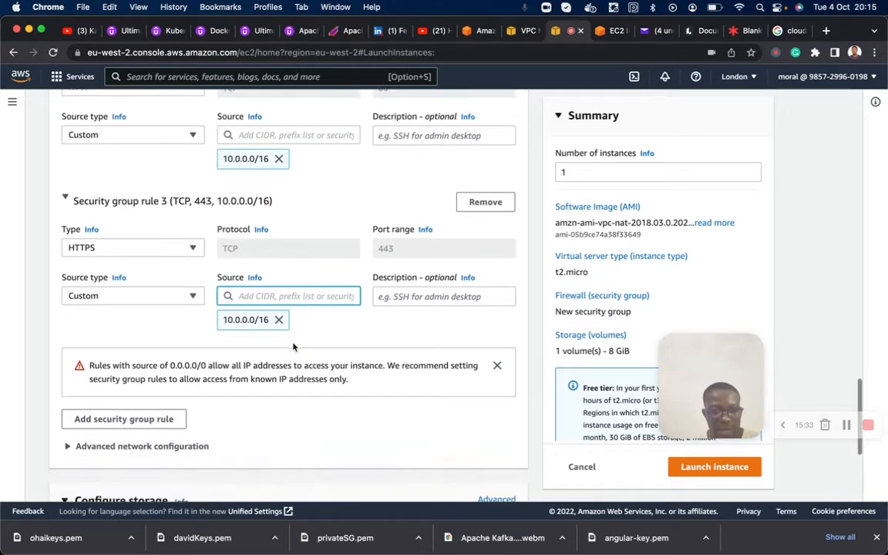
pyautogui.scroll(-6, 293, 347)
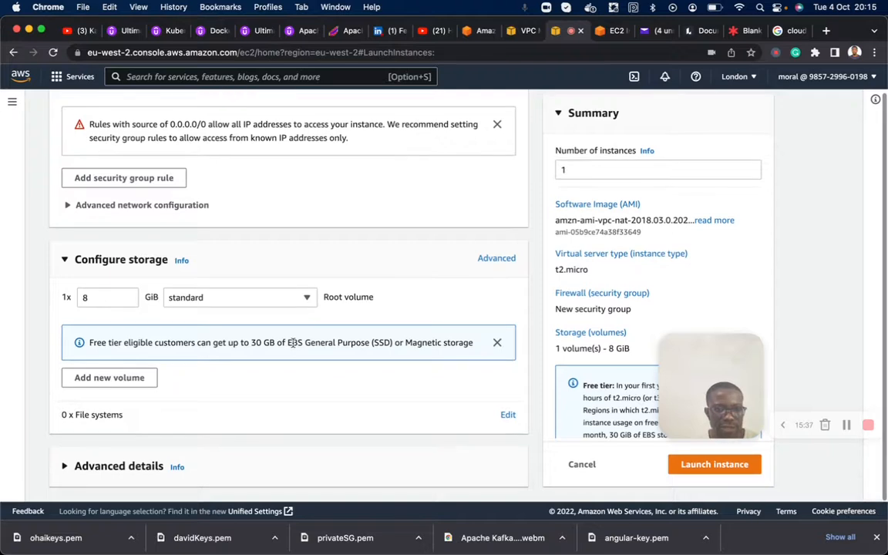
pyautogui.click(690, 464)
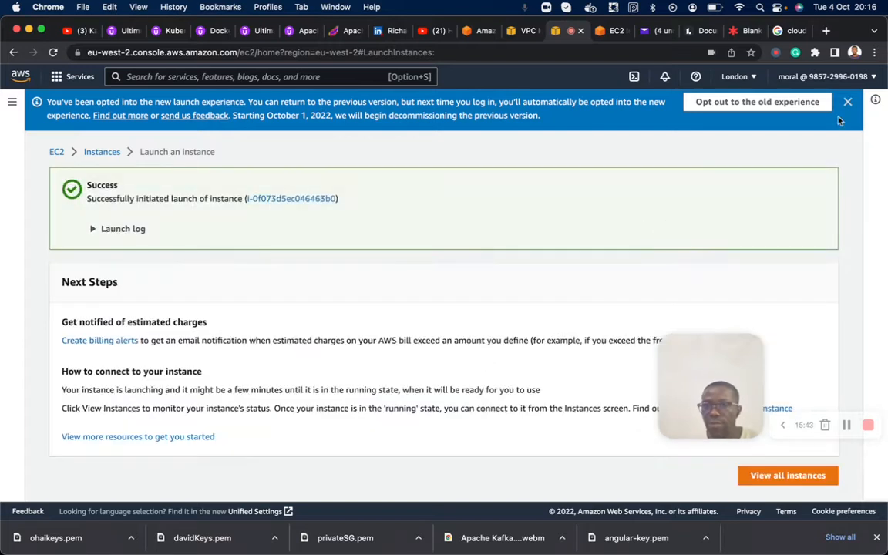
# - Dismiss the launch experience notice, open the refreshed list of all instances and select Nat-Instance
pyautogui.click(846, 104)
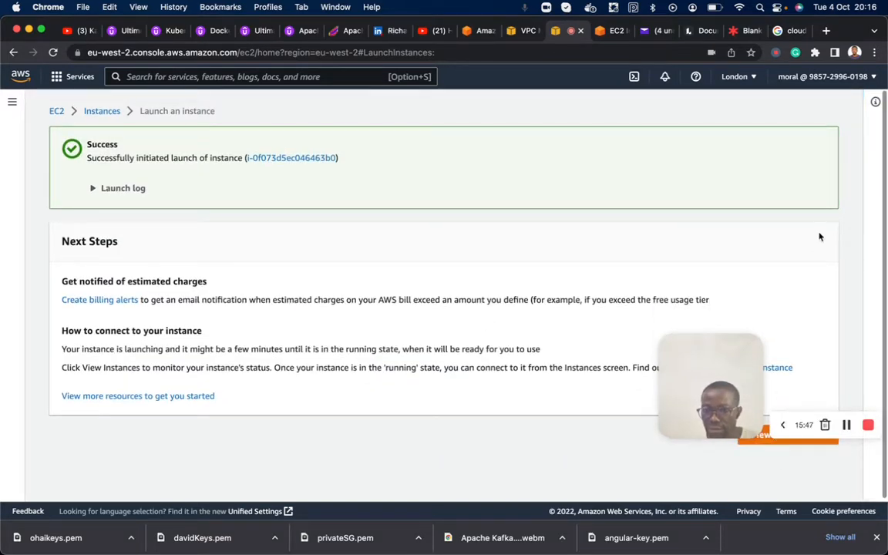
pyautogui.click(761, 443)
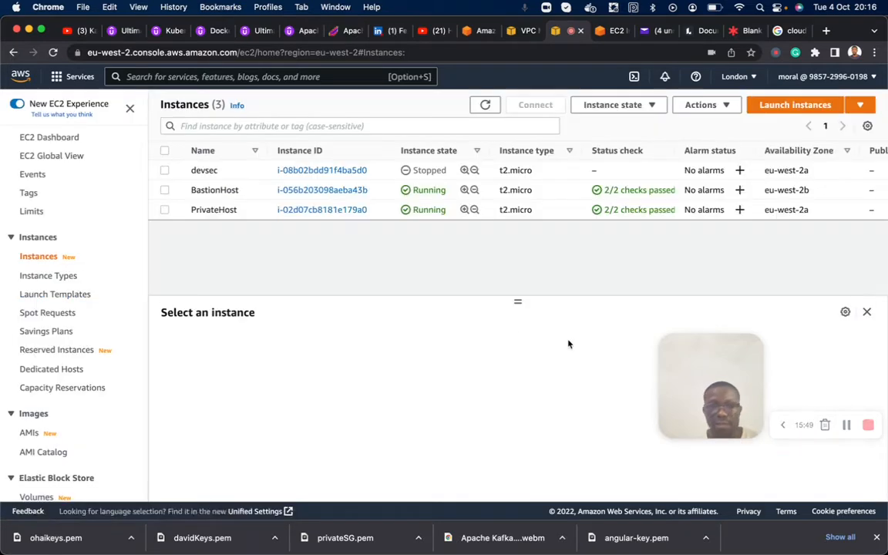
pyautogui.click(486, 106)
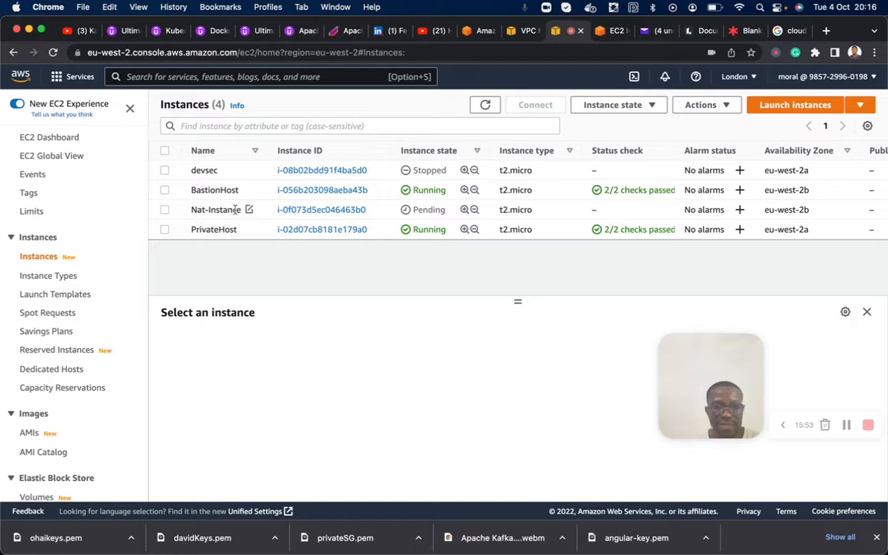
pyautogui.click(165, 209)
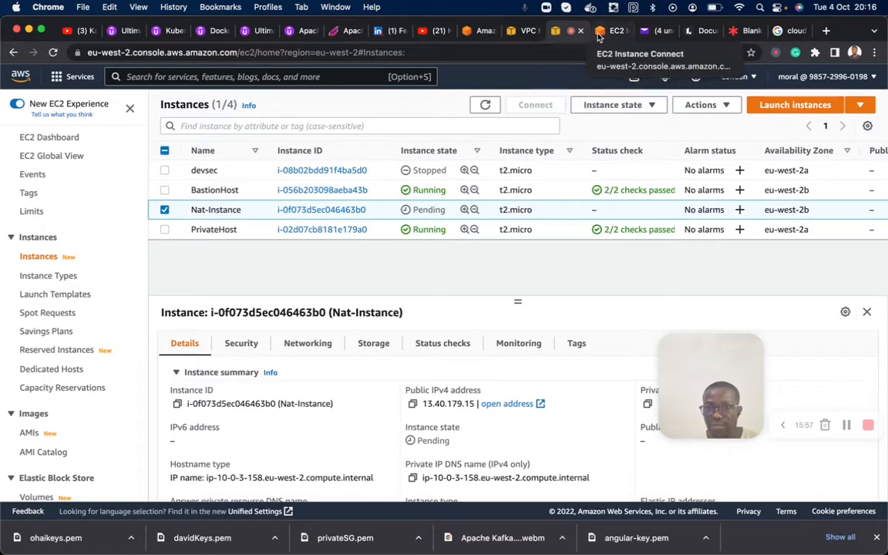
# - Review the VPC diagram on the Lucidspark board, and switch to the VPC console to look through the subnets
pyautogui.click(743, 30)
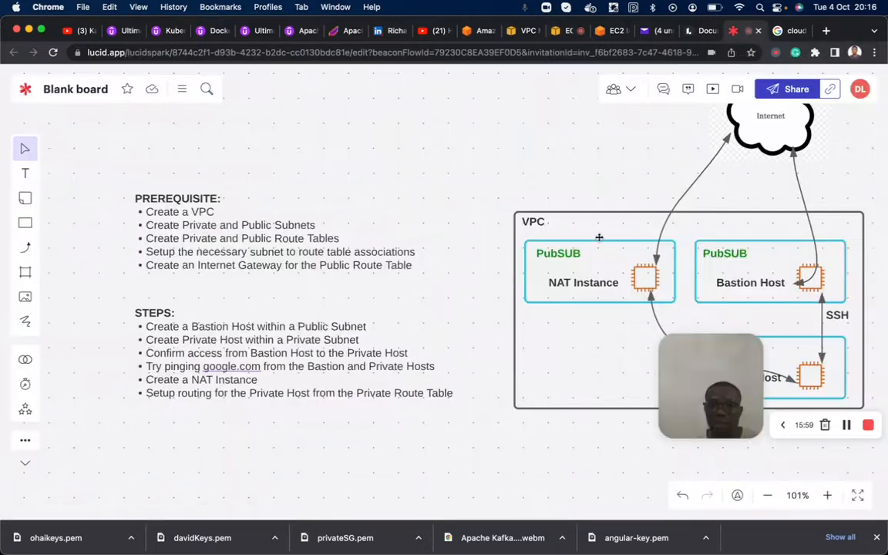
pyautogui.hscroll(5, 653, 236)
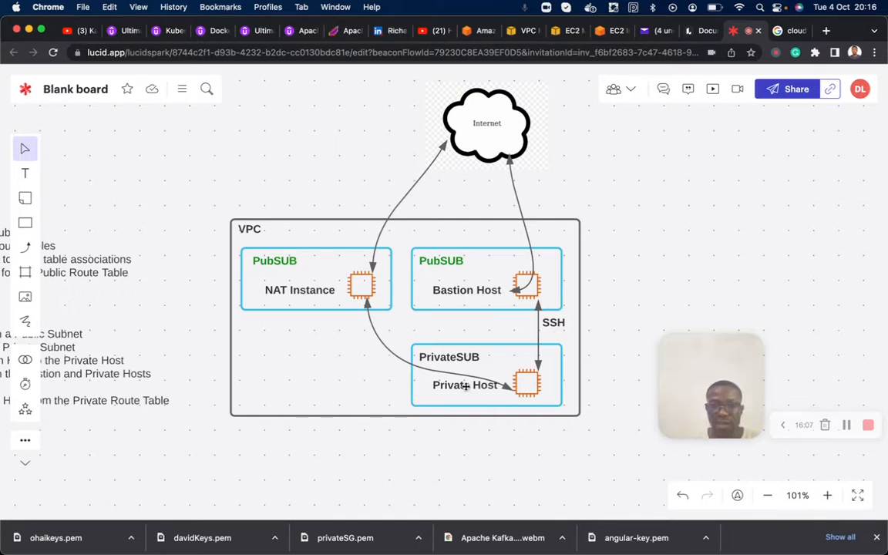
pyautogui.click(524, 31)
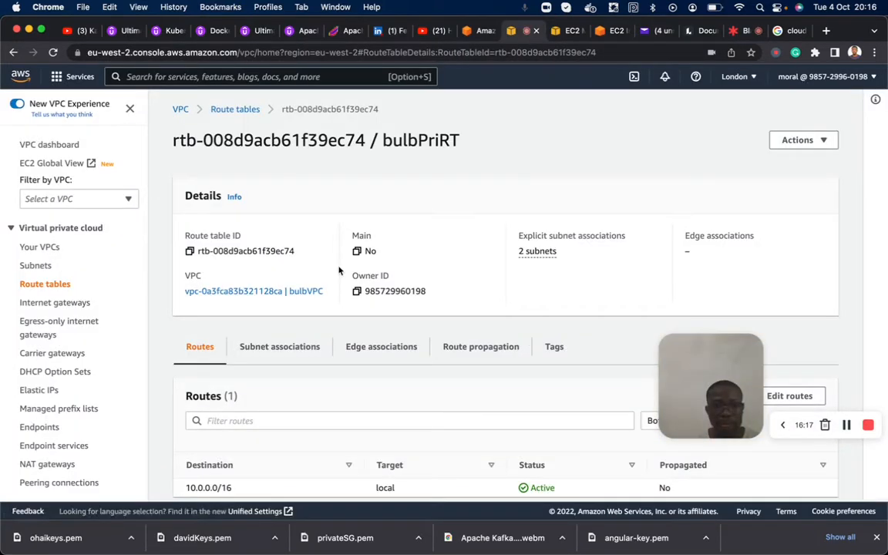
pyautogui.click(46, 249)
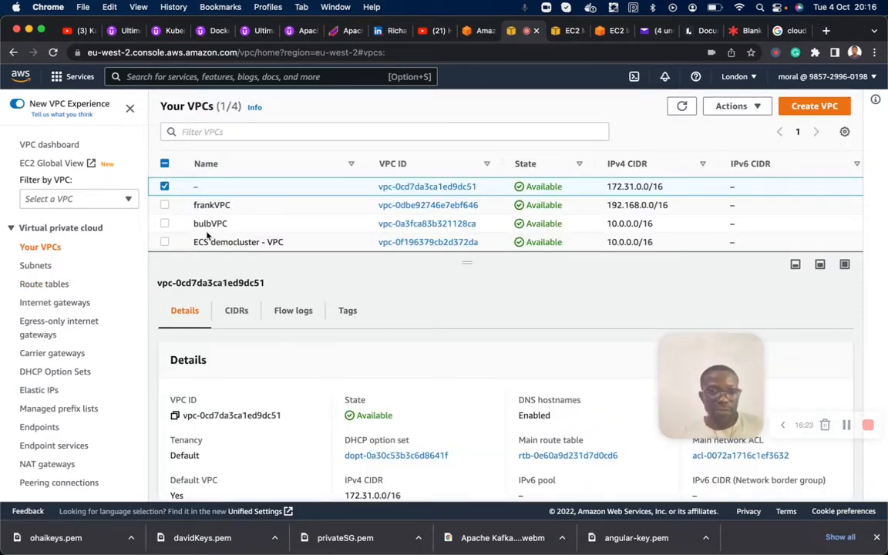
pyautogui.click(39, 266)
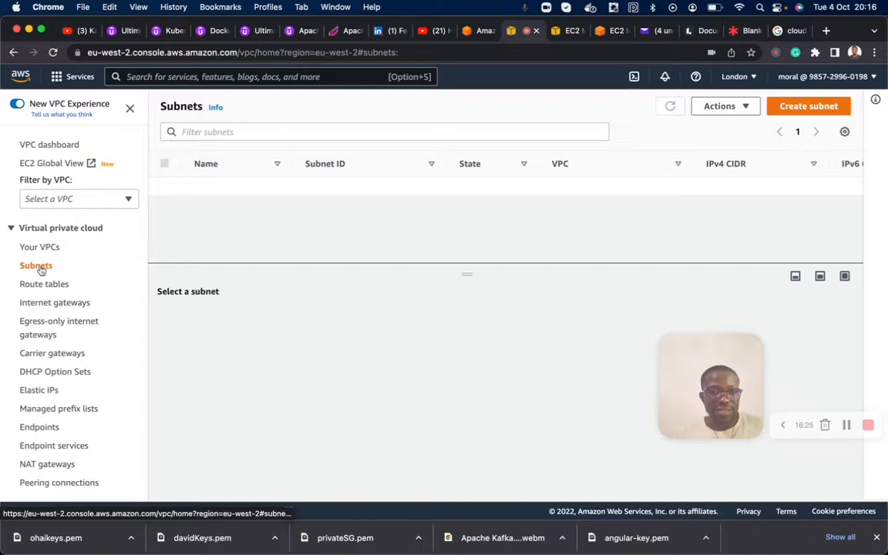
pyautogui.scroll(-3, 257, 212)
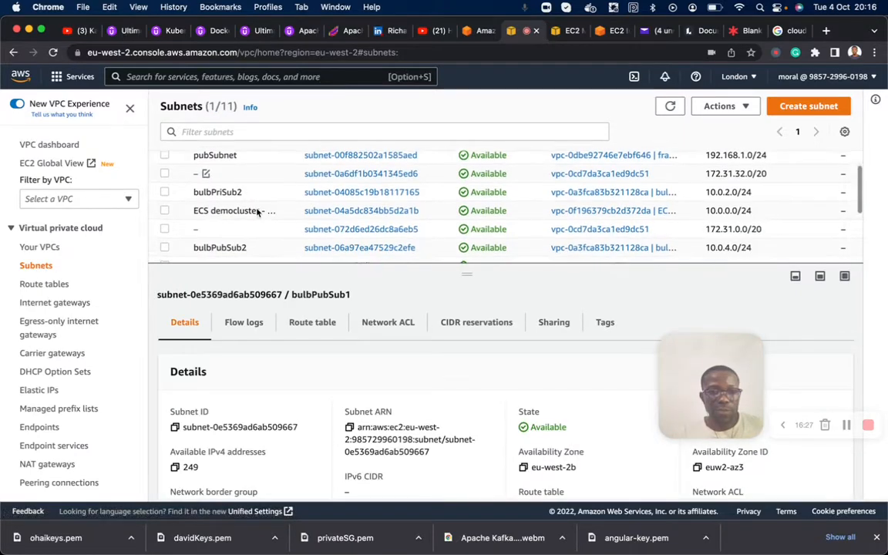
pyautogui.scroll(-2, 258, 212)
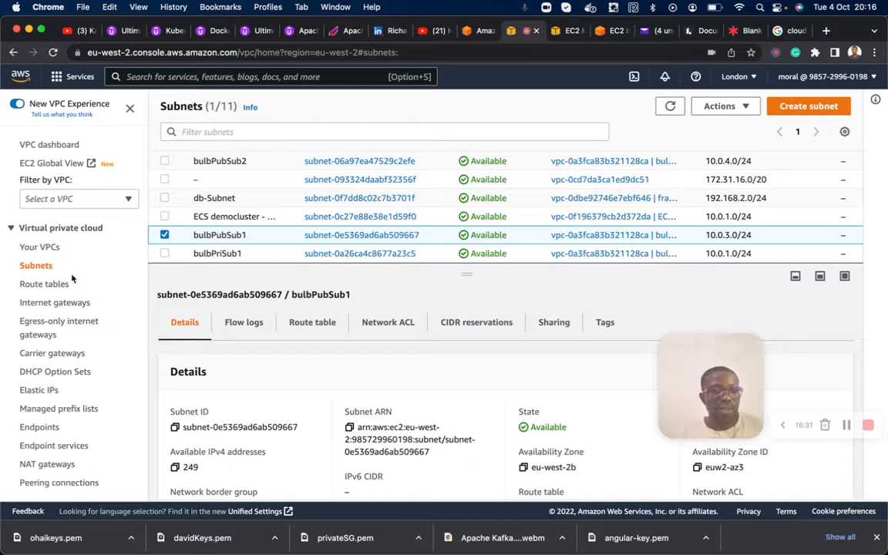
# - Open the route tables list and look at the bulbPriRT and bulbPubRT entries, leaving none selected
pyautogui.click(49, 285)
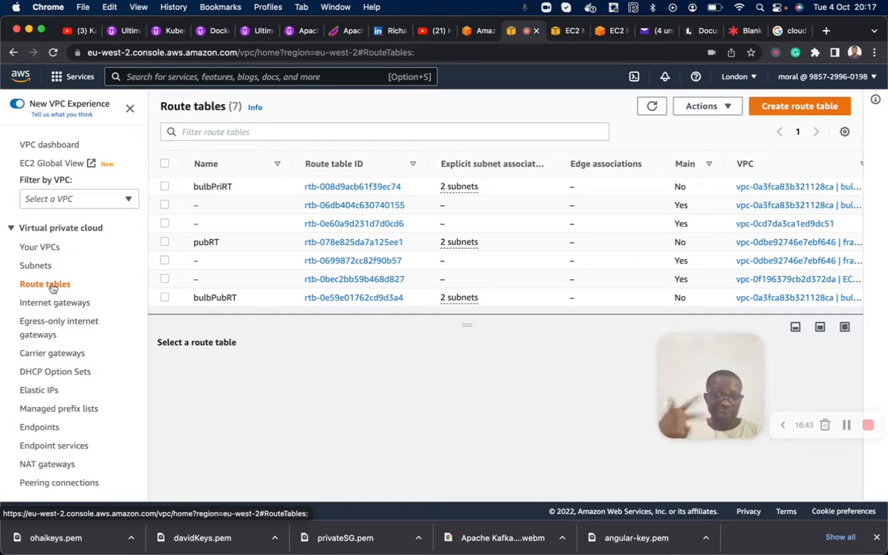
pyautogui.doubleClick(213, 186)
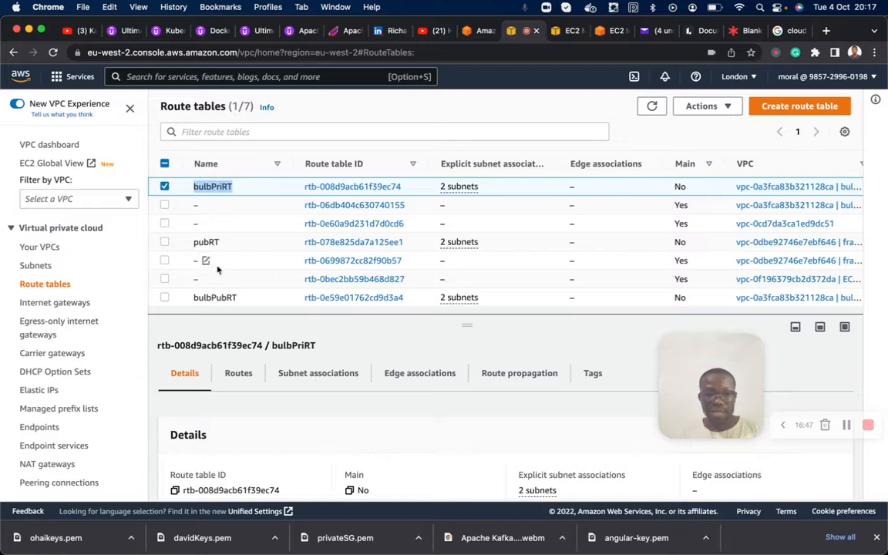
pyautogui.doubleClick(207, 298)
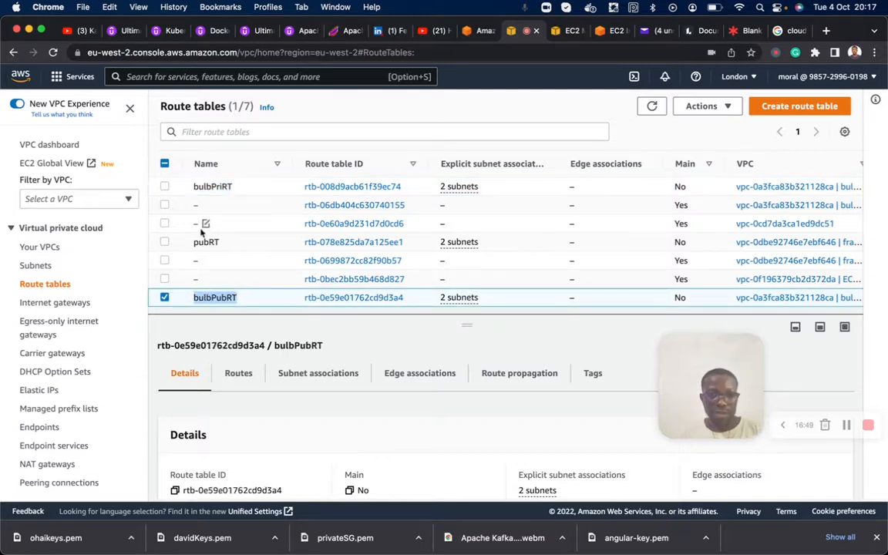
pyautogui.click(164, 298)
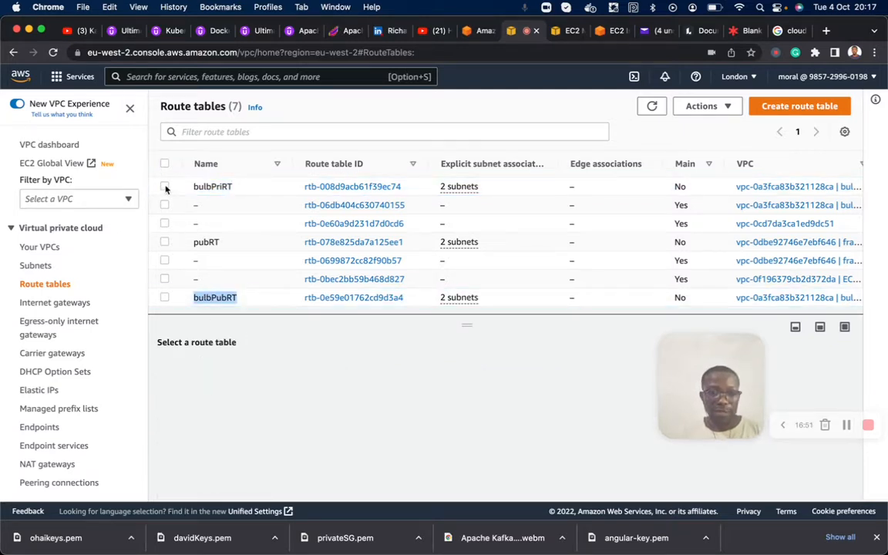
# - Select the bulbPriRT route table, review its subnet associations and routes, and compare them with the VPC diagram on the Lucidspark board
pyautogui.click(164, 187)
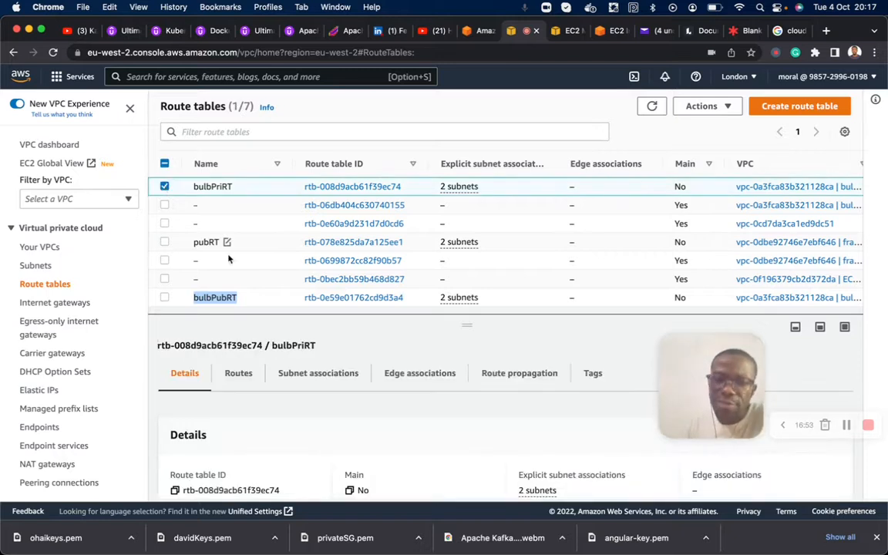
pyautogui.click(299, 376)
pyautogui.scroll(-2, 299, 377)
pyautogui.scroll(-2, 299, 377)
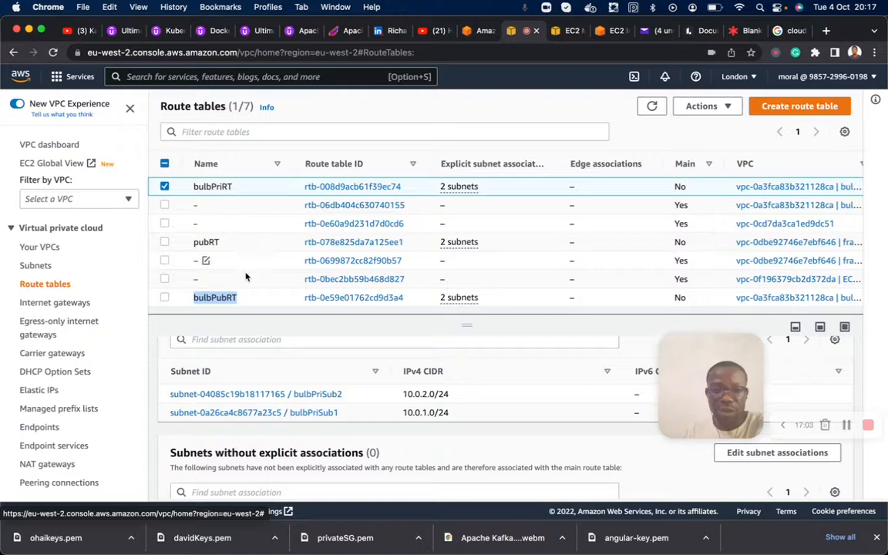
pyautogui.scroll(2, 247, 416)
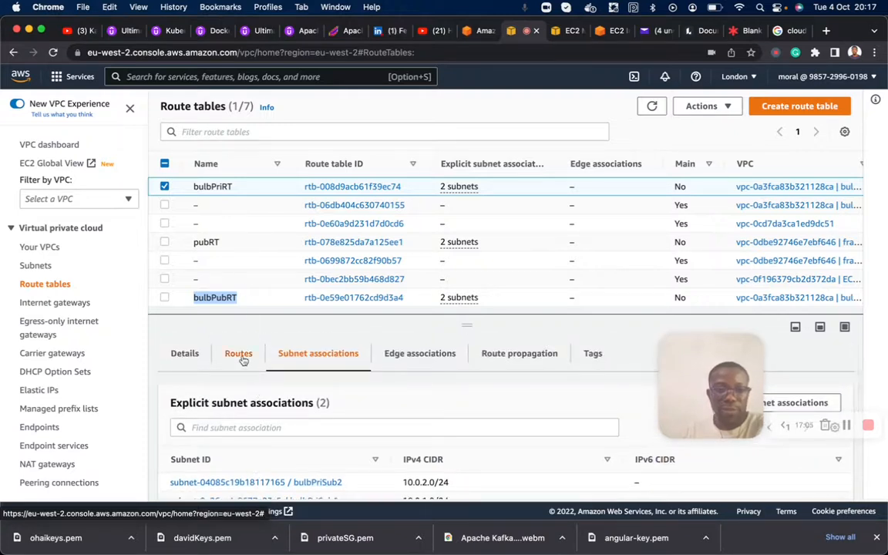
pyautogui.click(239, 352)
pyautogui.scroll(-1, 311, 428)
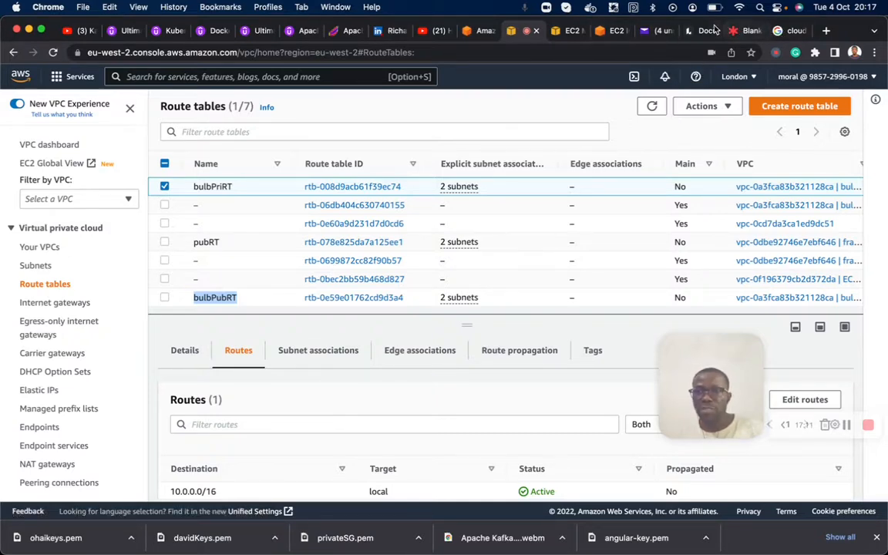
pyautogui.click(746, 32)
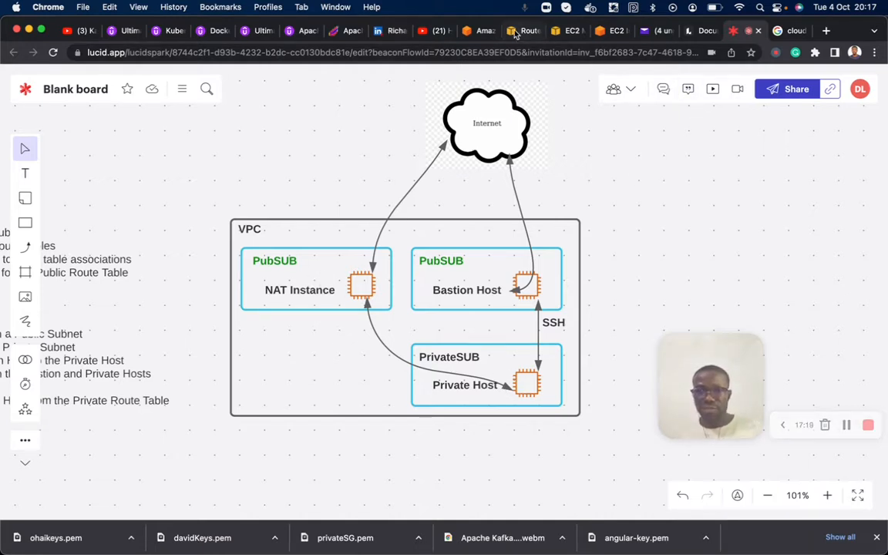
pyautogui.click(517, 32)
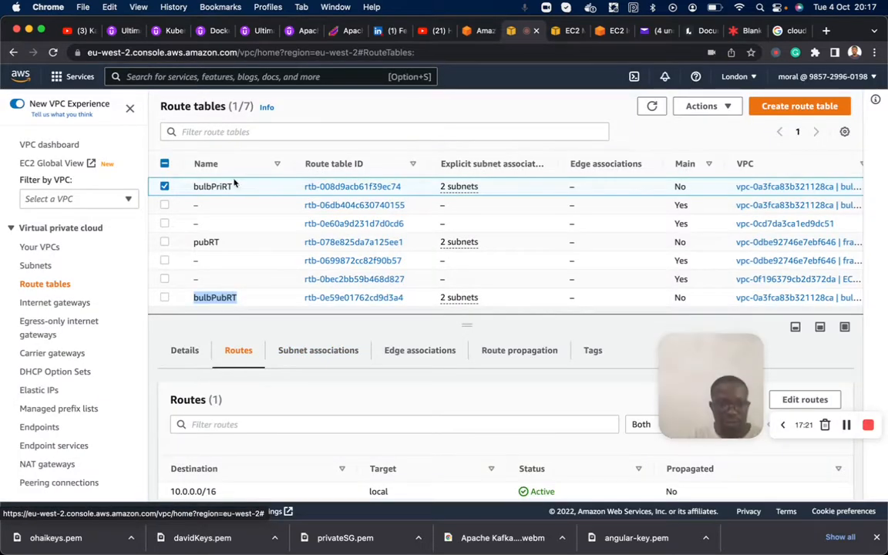
# - Open bulbPriRT's routes for editing and add a route with destination 0.0.0.0/0
pyautogui.scroll(-3, 257, 397)
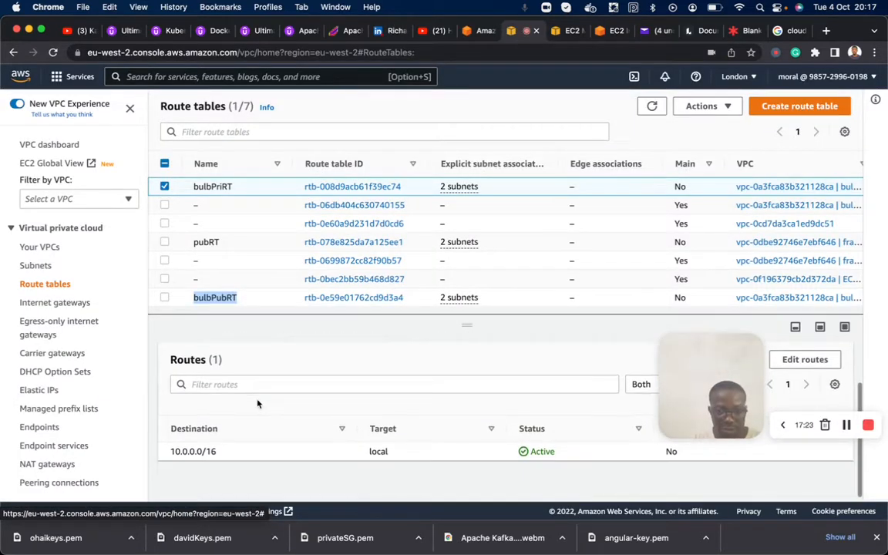
pyautogui.moveTo(716, 353); pyautogui.dragTo(604, 284)
pyautogui.click(804, 375)
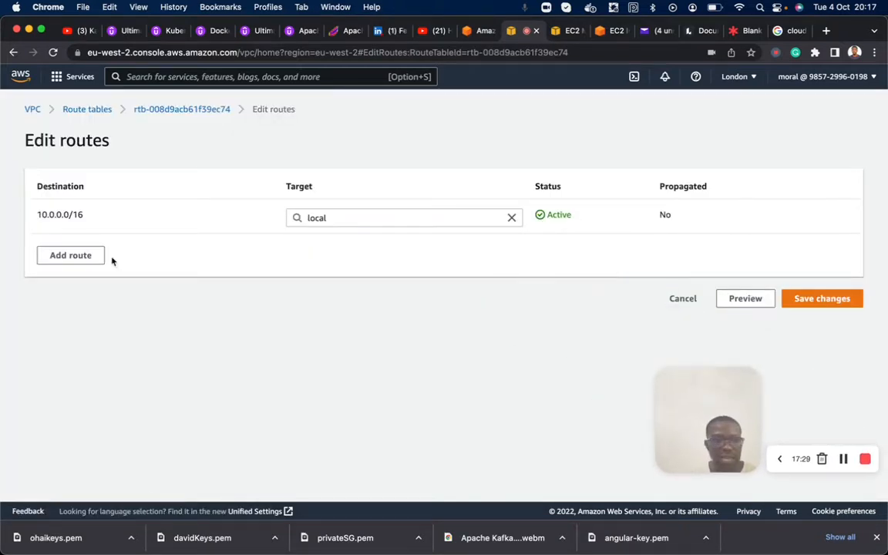
pyautogui.click(70, 256)
pyautogui.click(83, 254)
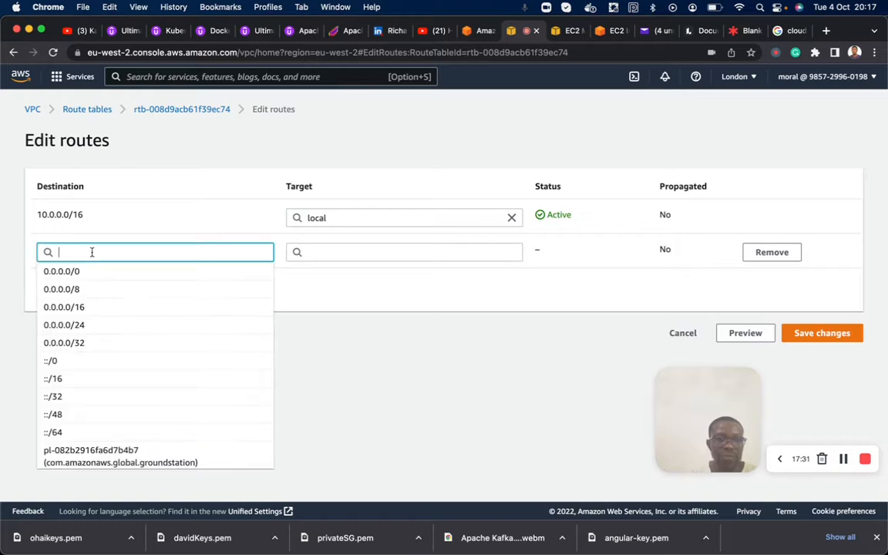
pyautogui.click(76, 273)
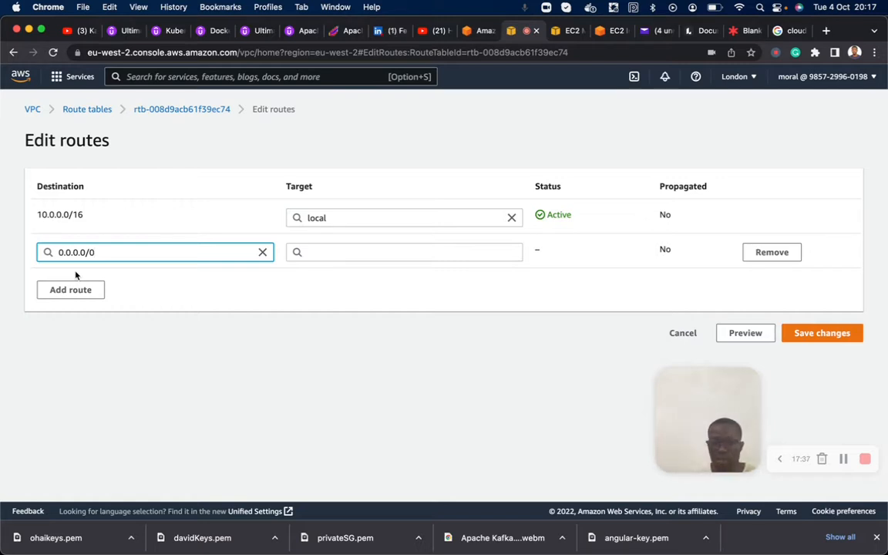
# - Set the new route's target to the instance Nat-Instance and save the route changes
pyautogui.click(329, 253)
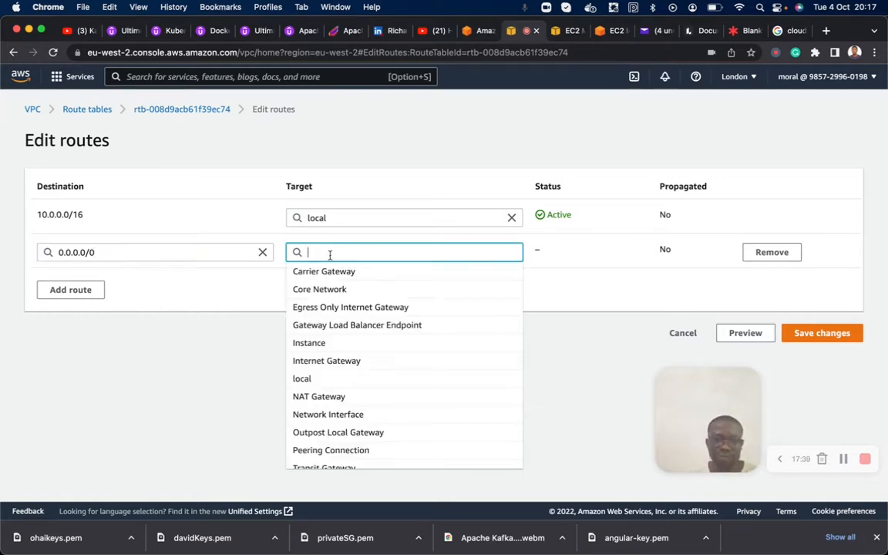
pyautogui.click(329, 346)
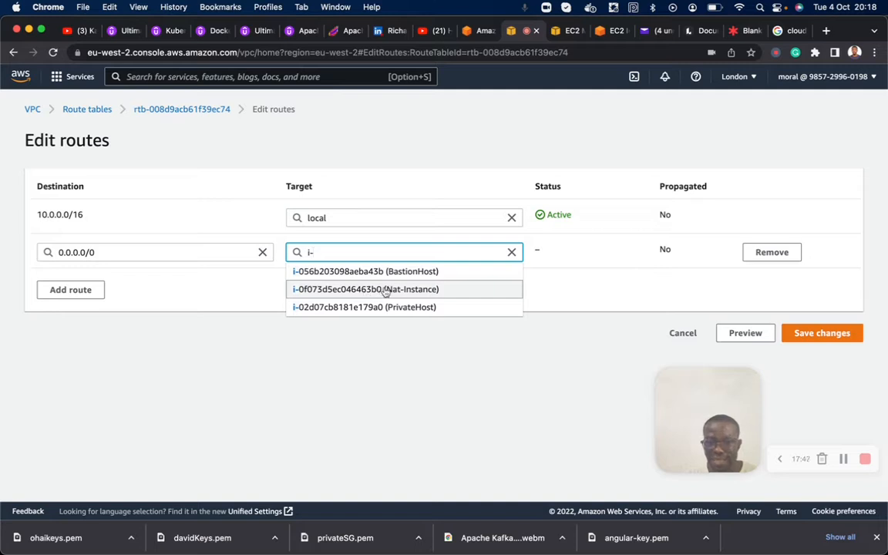
pyautogui.click(386, 289)
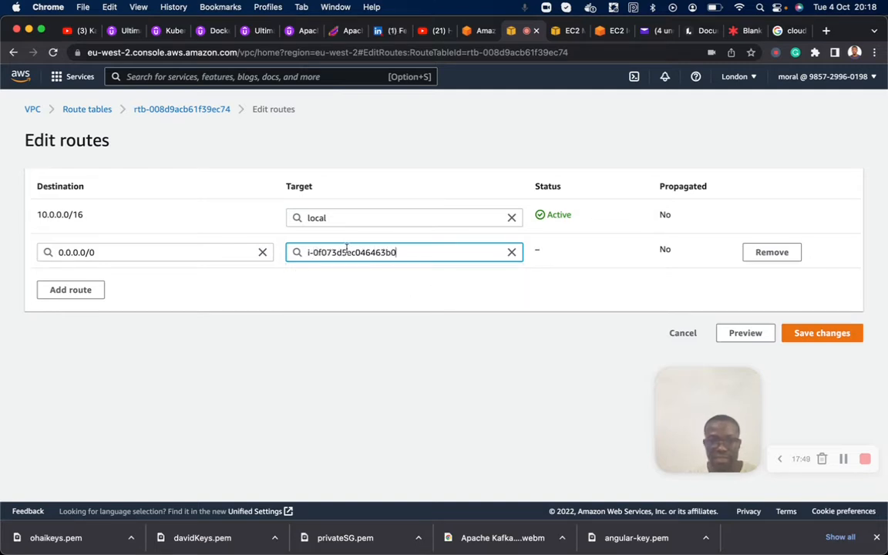
pyautogui.click(821, 332)
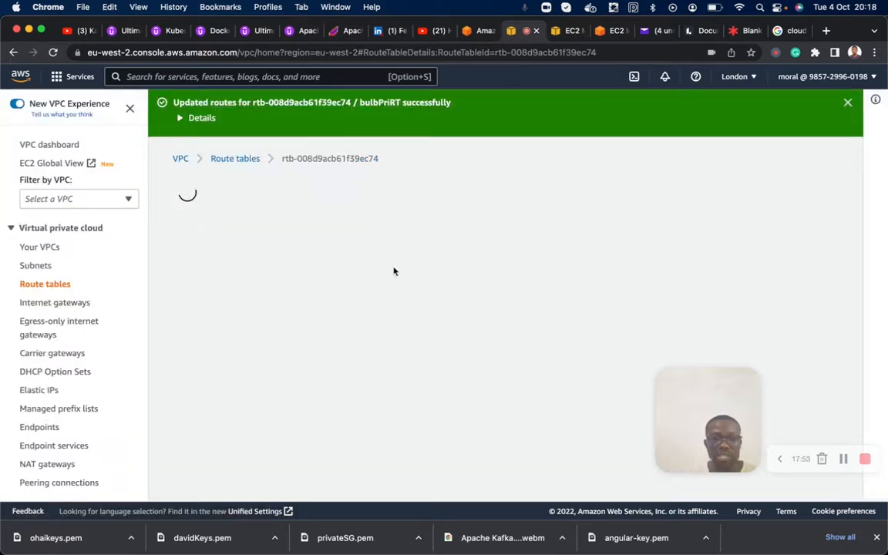
# - Review the 0.0.0.0/0 route and its target in bulbPriRT's updated route list
pyautogui.scroll(-5, 287, 417)
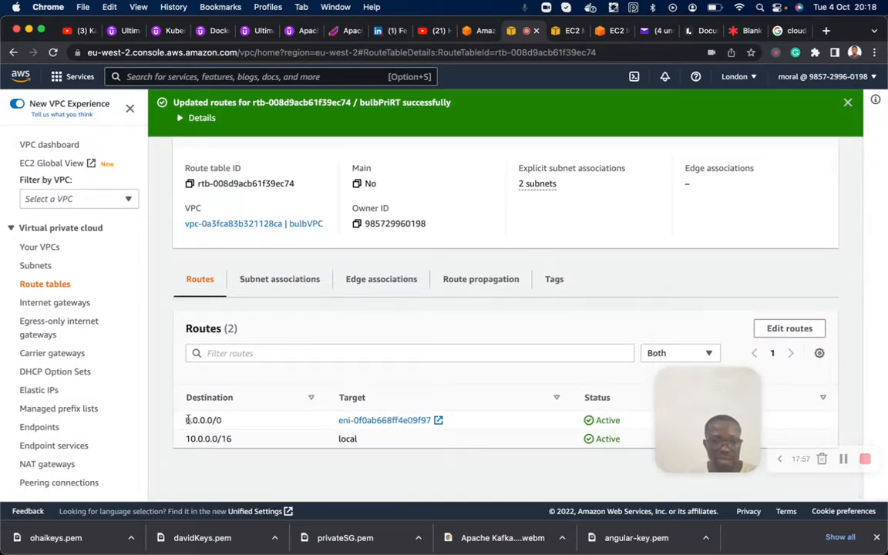
pyautogui.moveTo(186, 420); pyautogui.dragTo(228, 426)
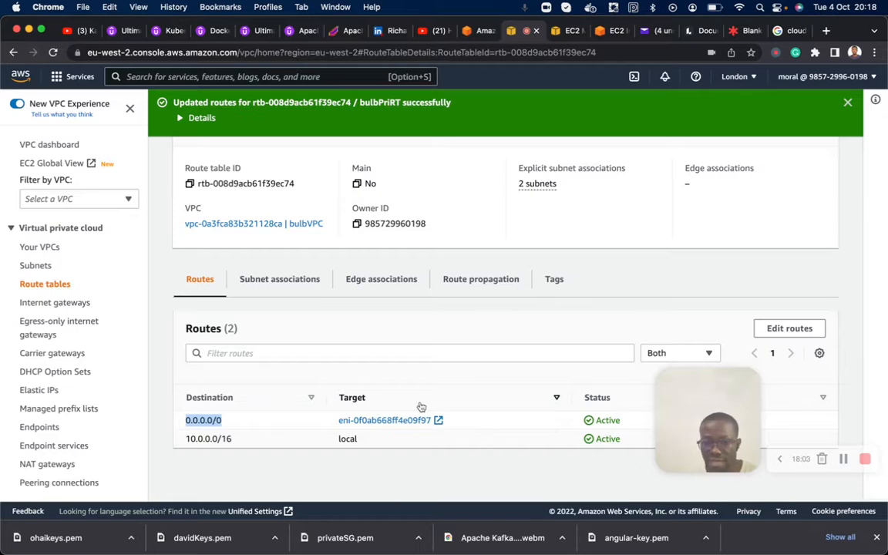
pyautogui.scroll(1, 416, 389)
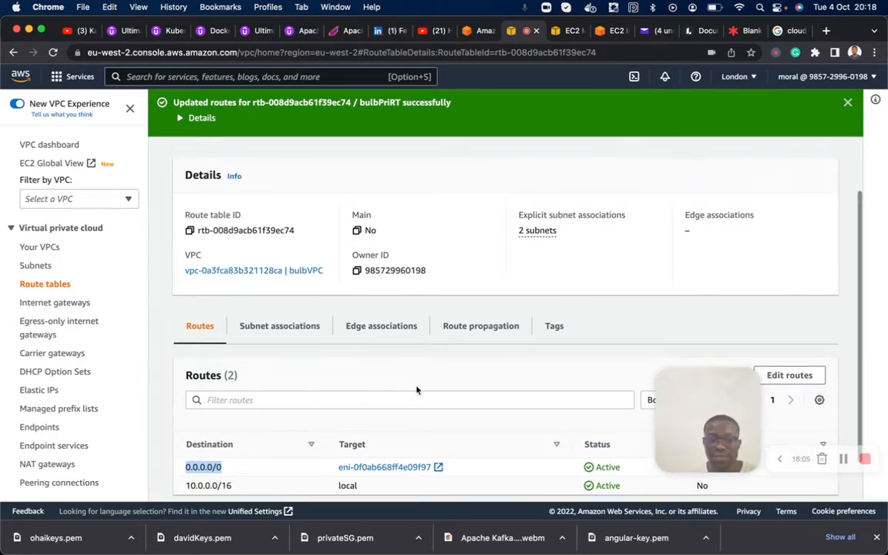
pyautogui.click(606, 31)
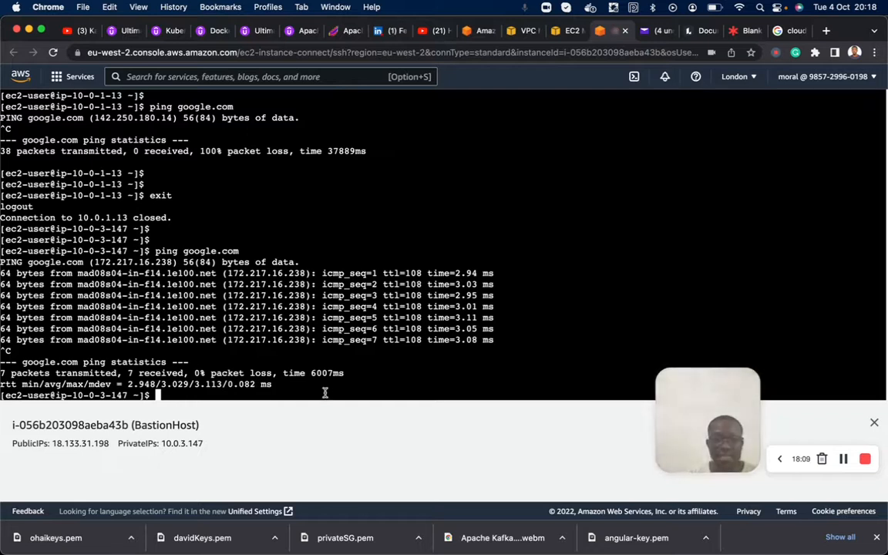
pyautogui.press('Return')
pyautogui.press('Return')
pyautogui.press('Up')
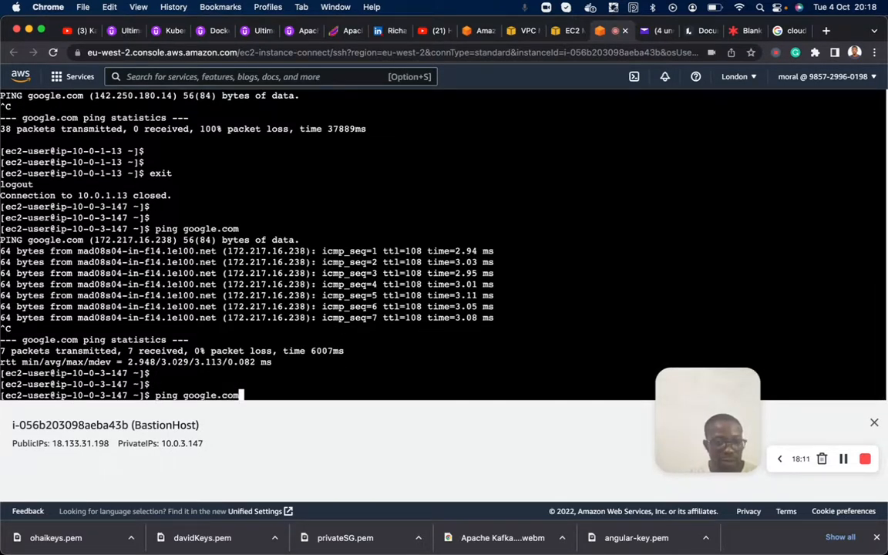
pyautogui.press('Up')
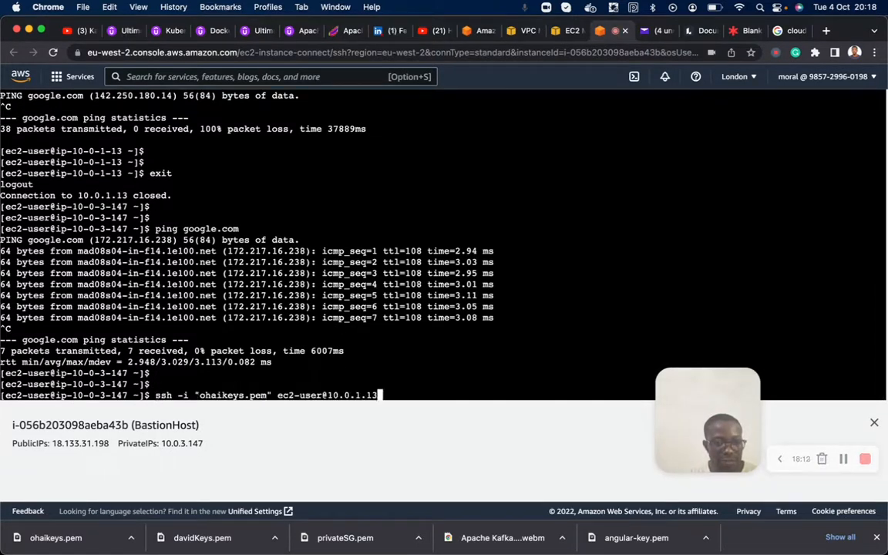
pyautogui.press('Return')
# - Test the private host's internet access with ping google.com, and stop the ping after a few seconds
pyautogui.press('Return')
pyautogui.press('Return')
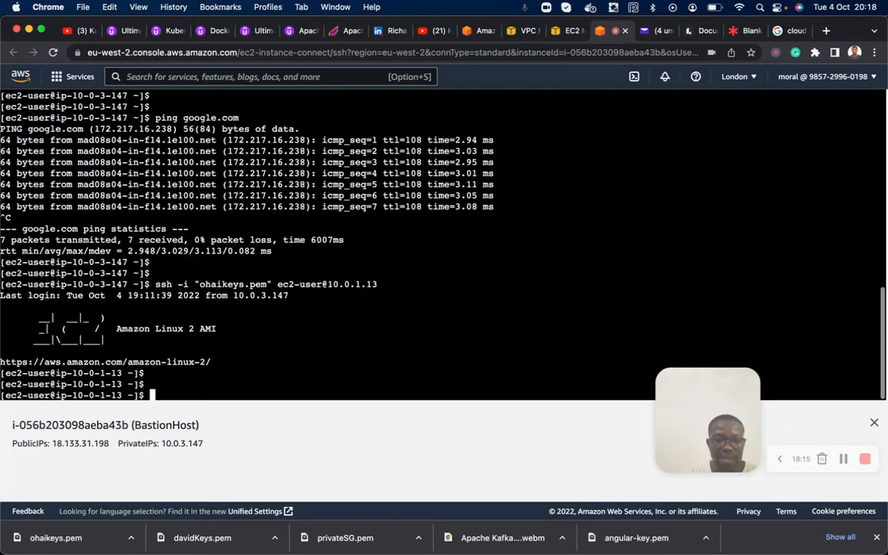
pyautogui.write('exit')
pyautogui.press('Up')
pyautogui.press('Return')
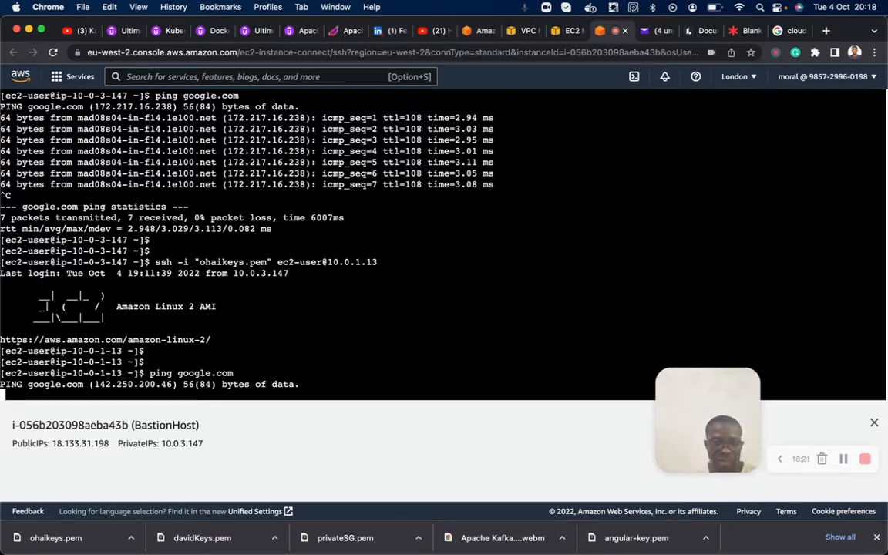
pyautogui.hotkey('ctrl', 'c')
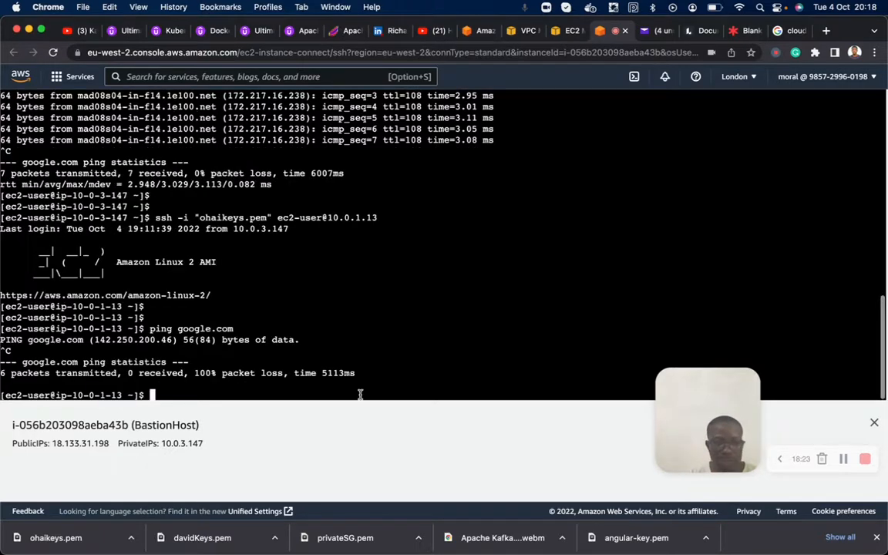
# - In the EC2 console, stop source/destination checking for Nat-Instance, save the setting and select the instance again in the list
pyautogui.click(567, 32)
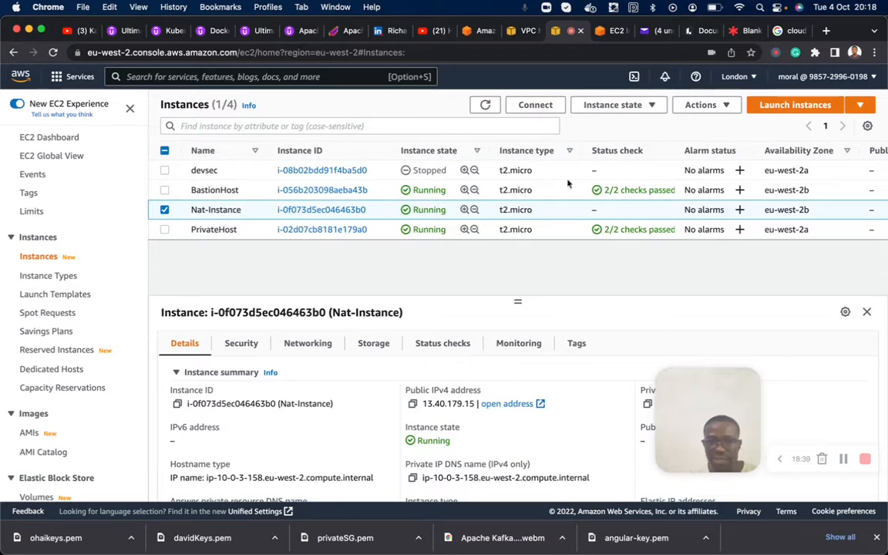
pyautogui.click(723, 104)
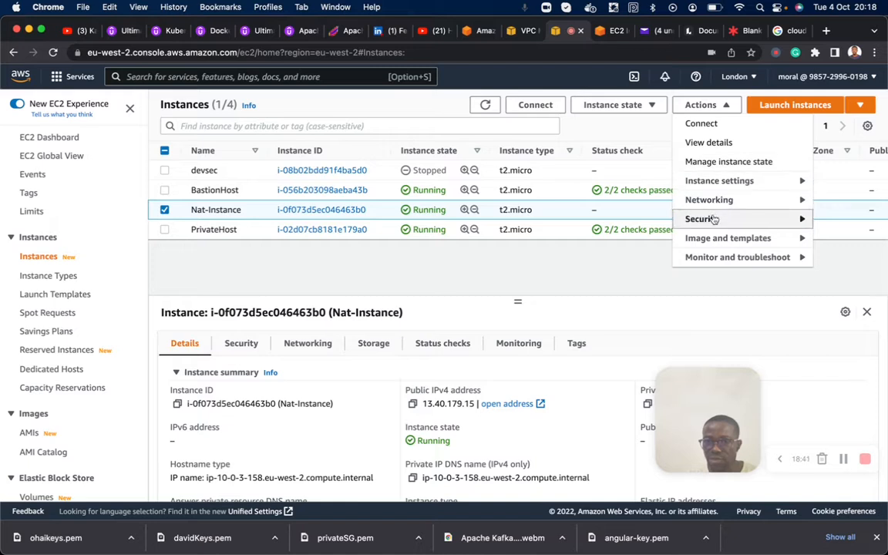
pyautogui.moveTo(727, 202)
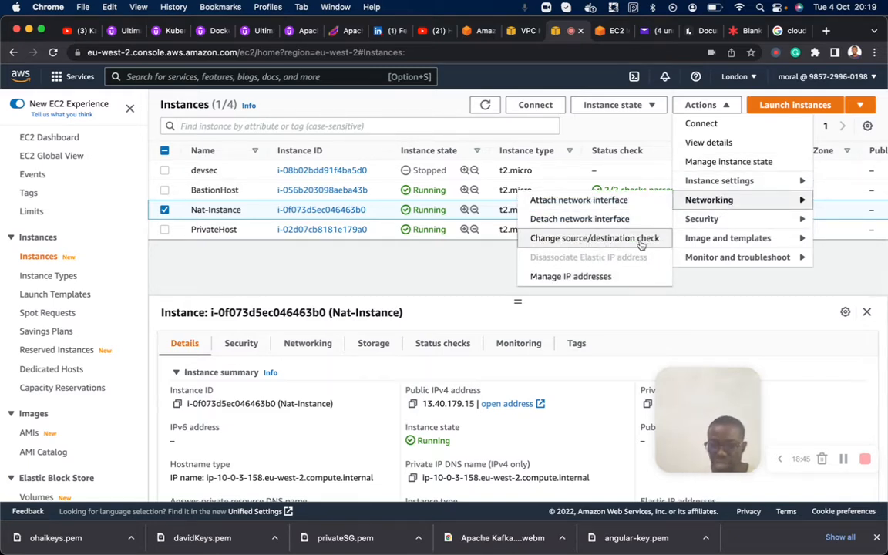
pyautogui.click(609, 238)
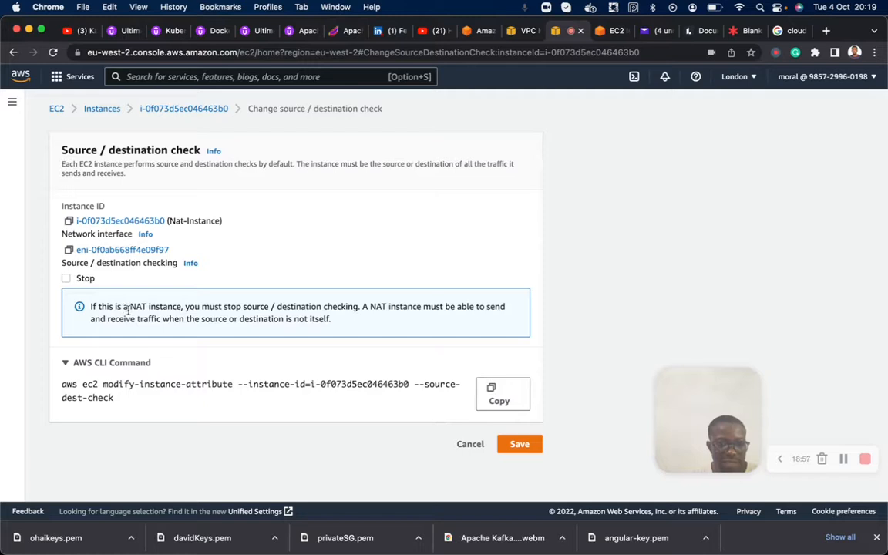
pyautogui.doubleClick(161, 308)
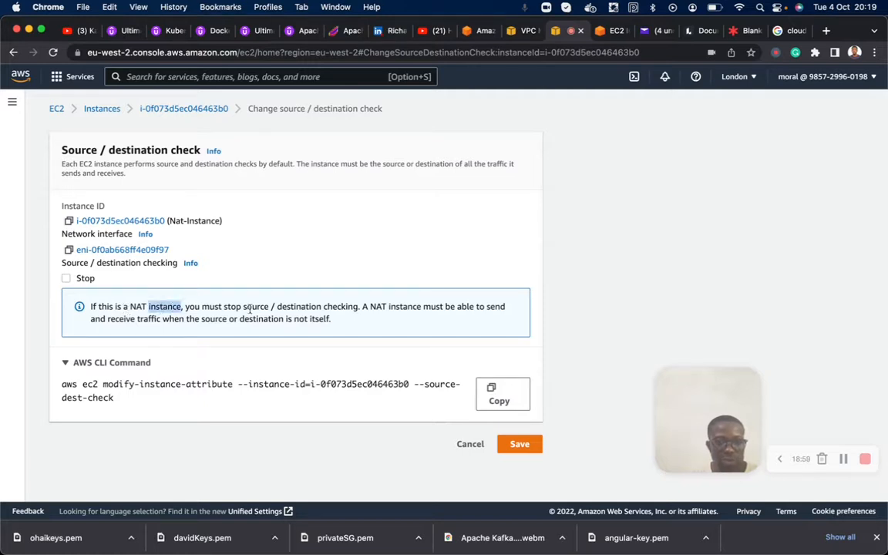
pyautogui.doubleClick(255, 307)
pyautogui.doubleClick(339, 307)
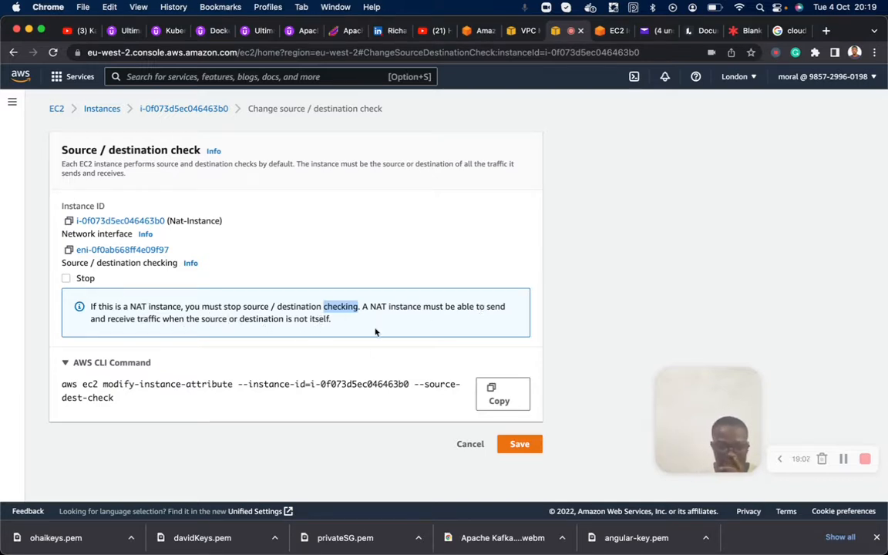
pyautogui.click(67, 278)
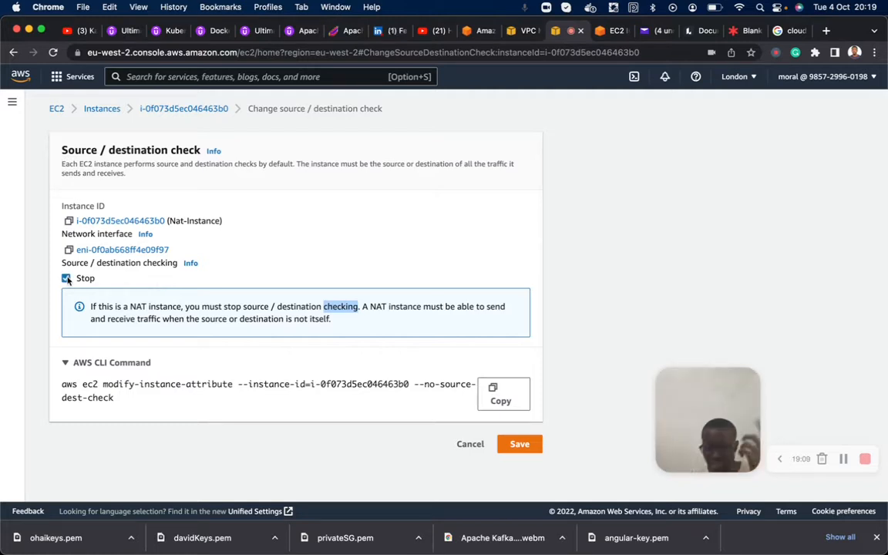
pyautogui.click(519, 447)
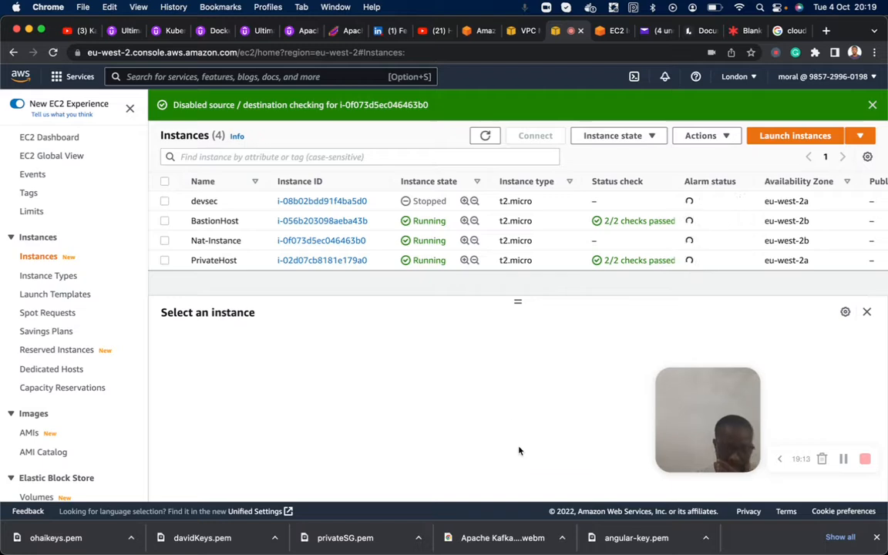
pyautogui.click(164, 240)
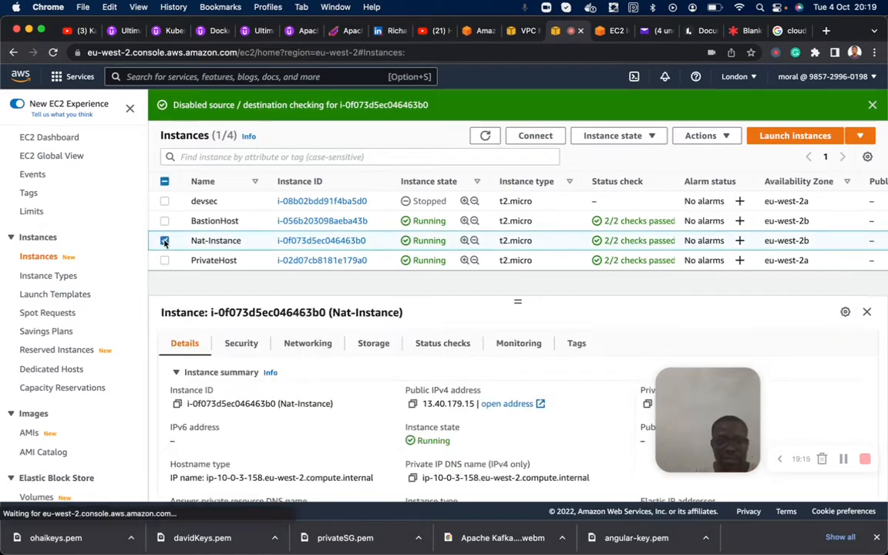
# - Return to the private host's terminal session and run ping google.com again
pyautogui.click(619, 32)
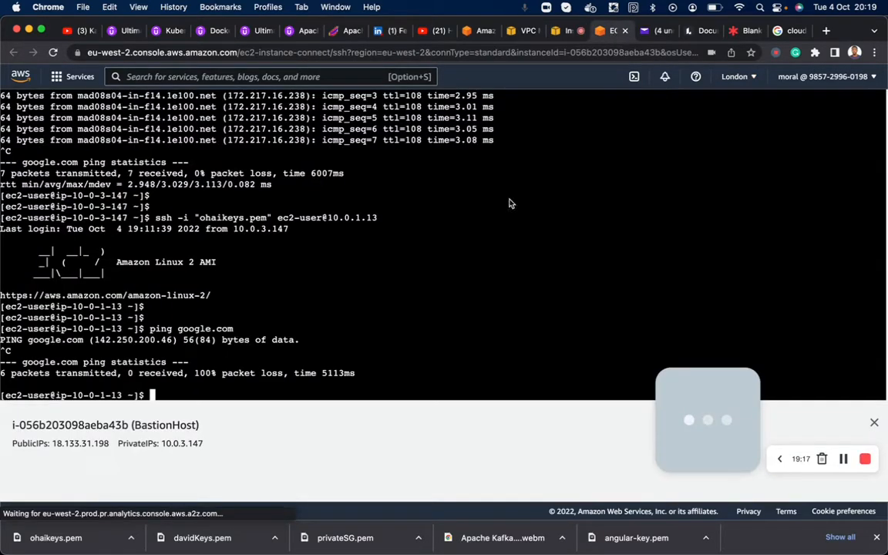
pyautogui.press('Return')
pyautogui.press('Up')
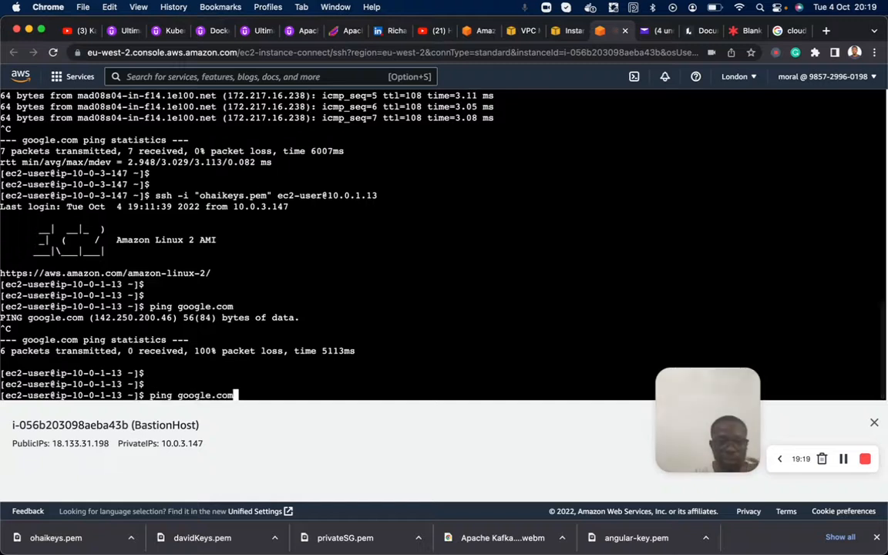
pyautogui.press('Return')
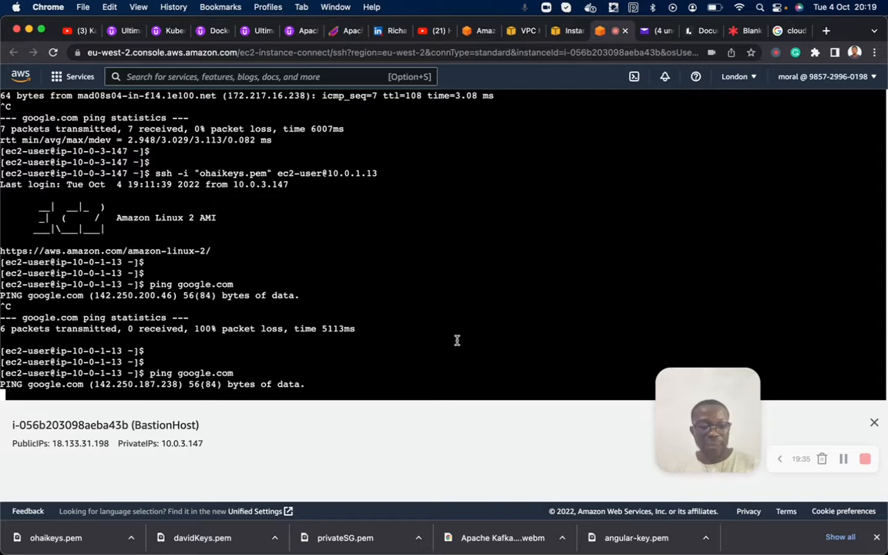
# - Stop the running ping, and in the EC2 console open the inbound rules of Nat-Instance's security group nat-SG for editing
pyautogui.hotkey('ctrl', 'c')
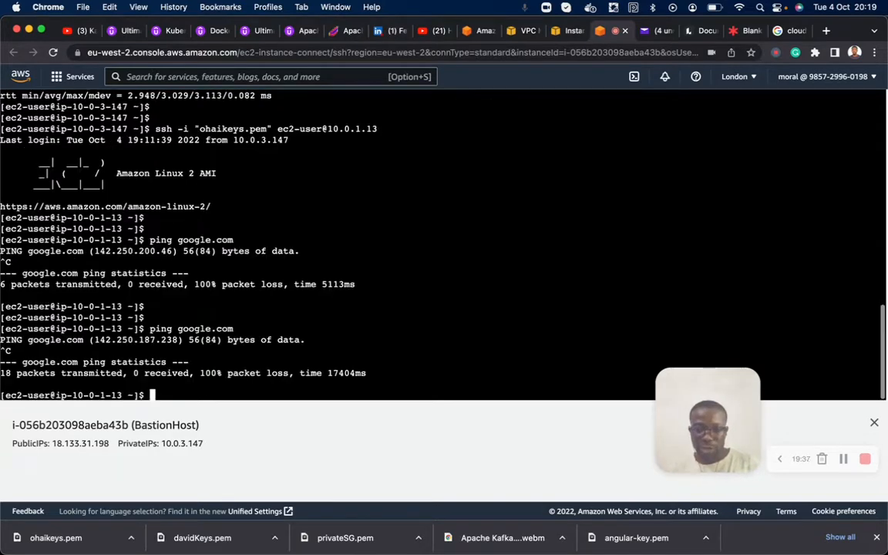
pyautogui.click(563, 32)
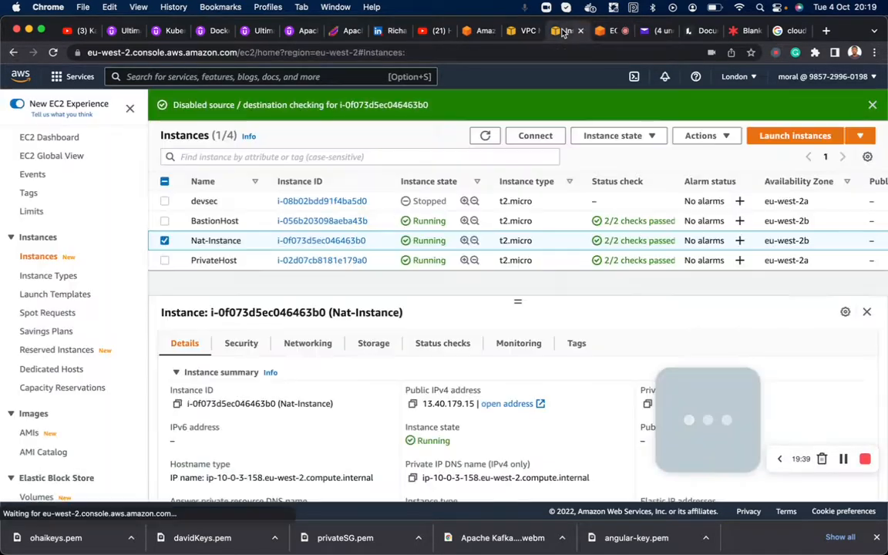
pyautogui.click(241, 343)
pyautogui.scroll(-2, 239, 406)
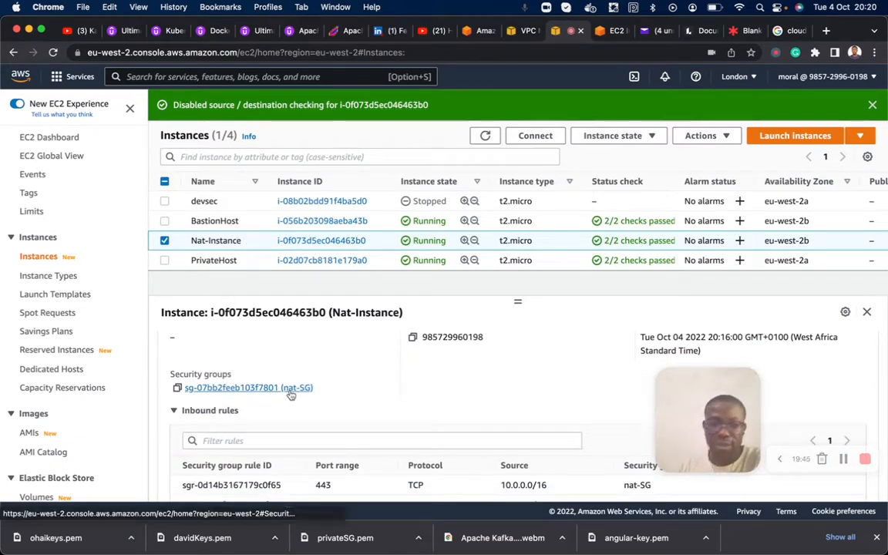
pyautogui.click(290, 391)
pyautogui.scroll(-1, 393, 357)
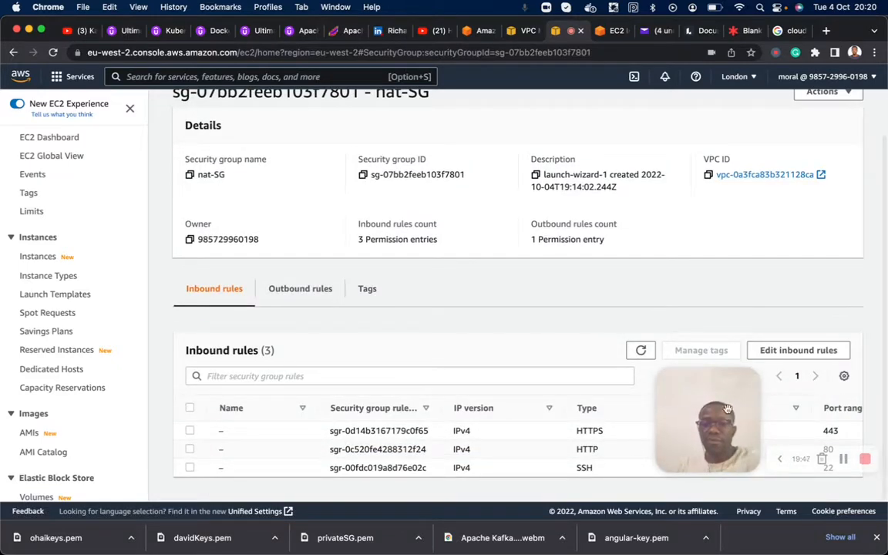
pyautogui.moveTo(713, 389); pyautogui.dragTo(672, 201)
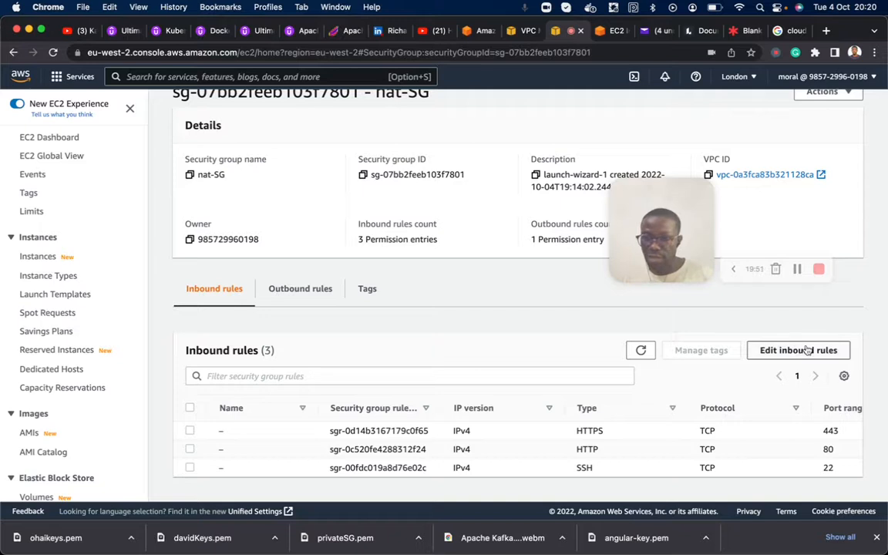
pyautogui.click(769, 350)
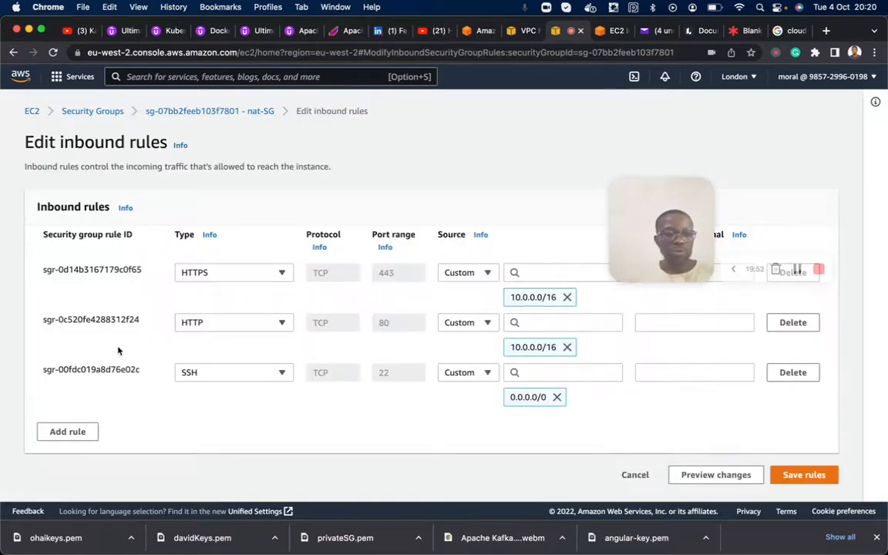
# - Add an All ICMP - IPv4 inbound rule with source 10.0.0.0/16 to nat-SG and save the rules
pyautogui.click(83, 431)
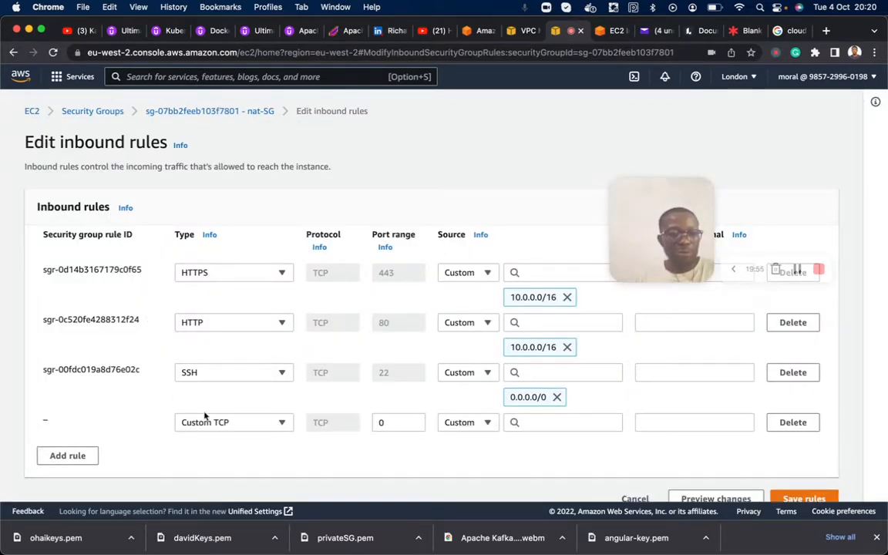
pyautogui.click(200, 429)
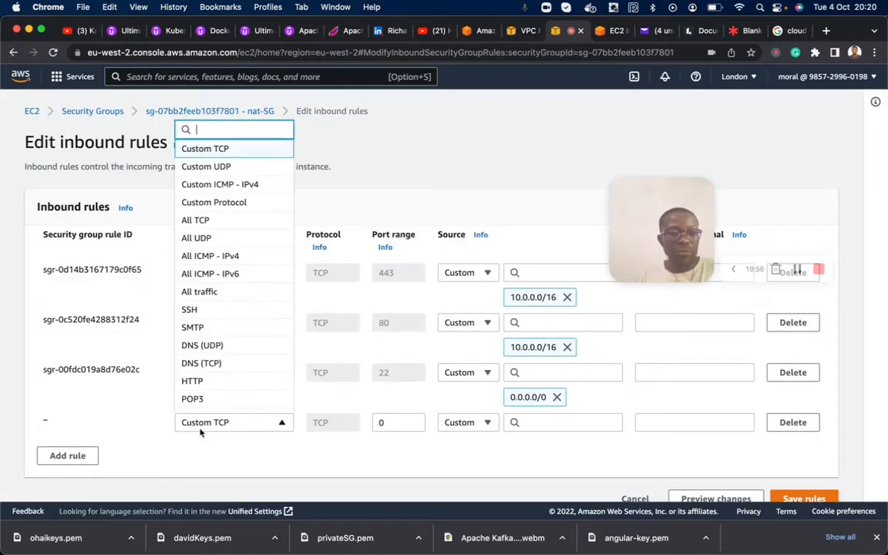
pyautogui.click(209, 257)
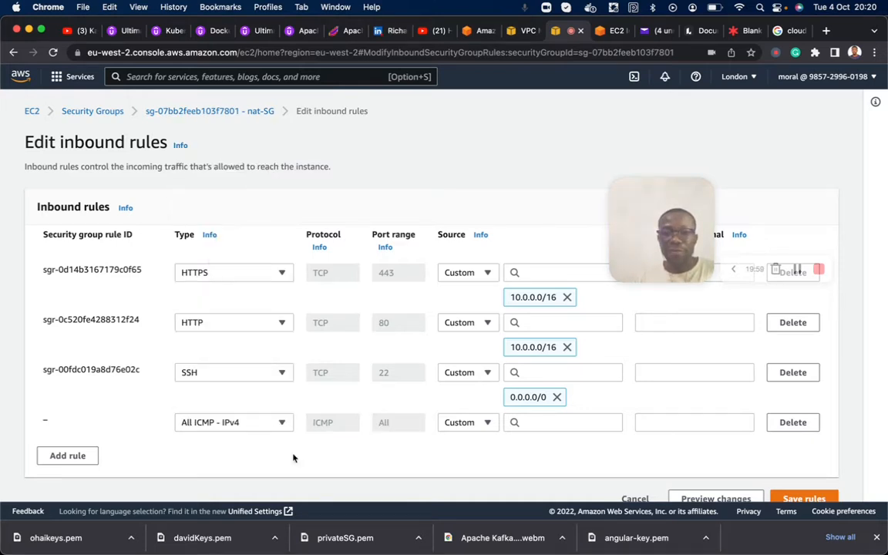
pyautogui.click(554, 422)
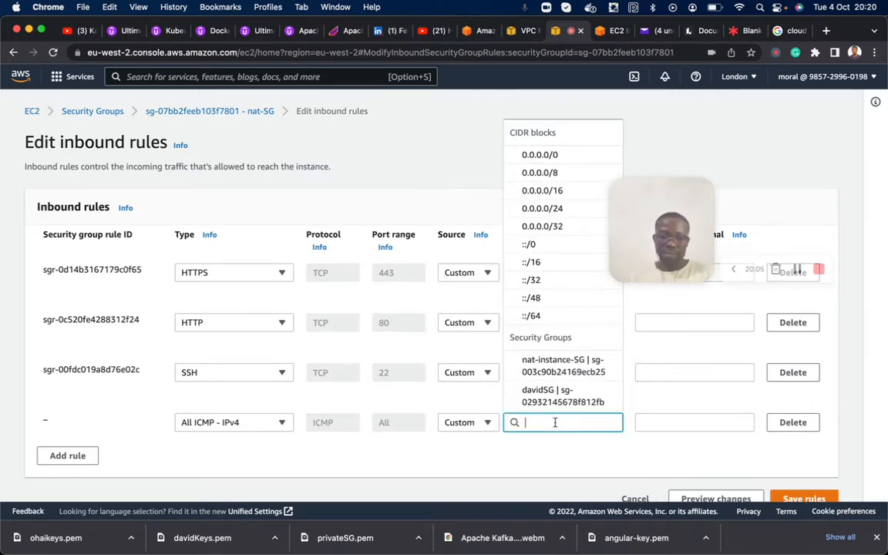
pyautogui.write('10.0')
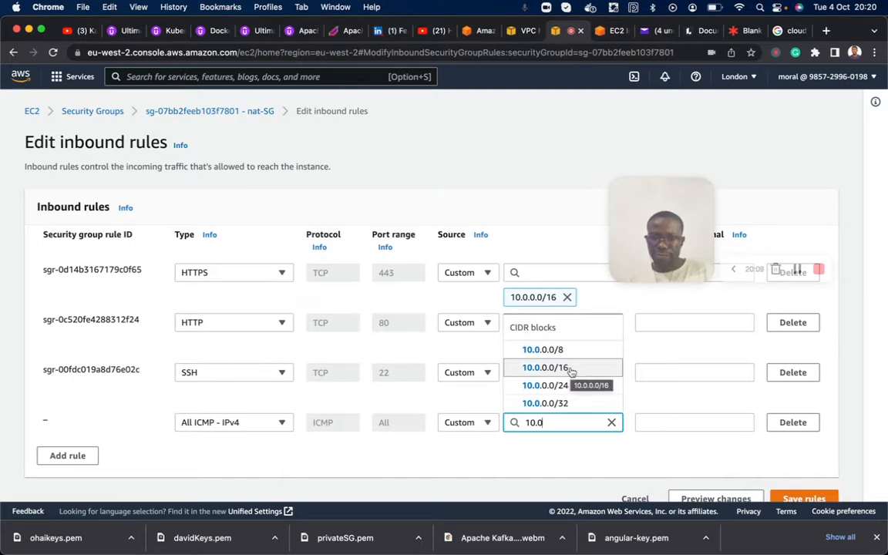
pyautogui.click(570, 368)
pyautogui.scroll(-1, 580, 435)
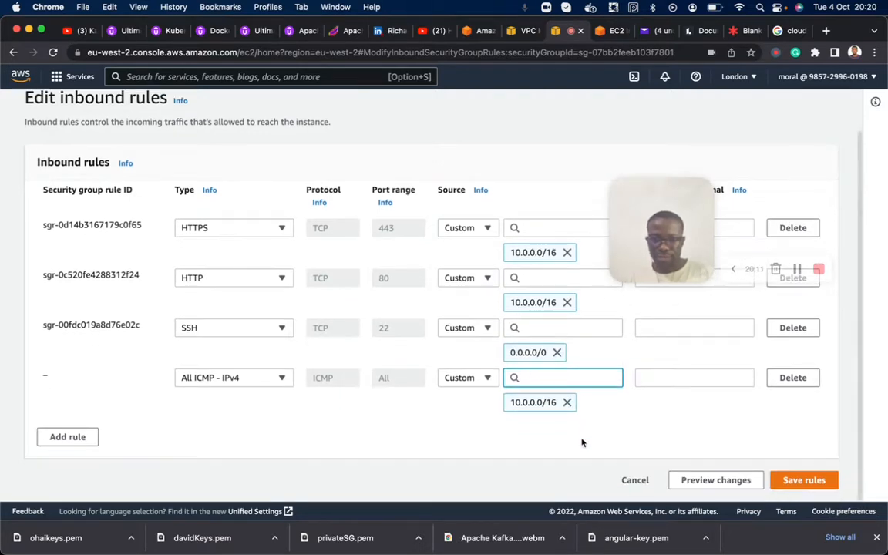
pyautogui.click(803, 481)
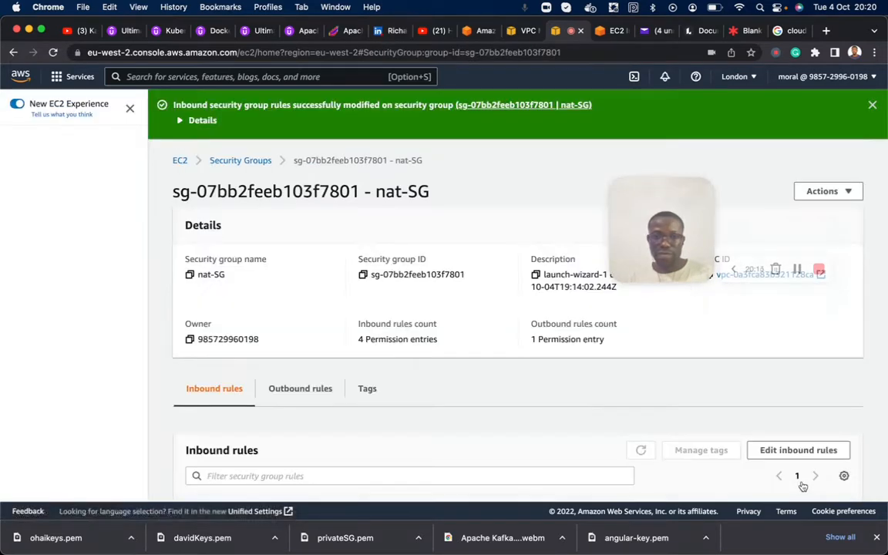
pyautogui.scroll(-3, 802, 485)
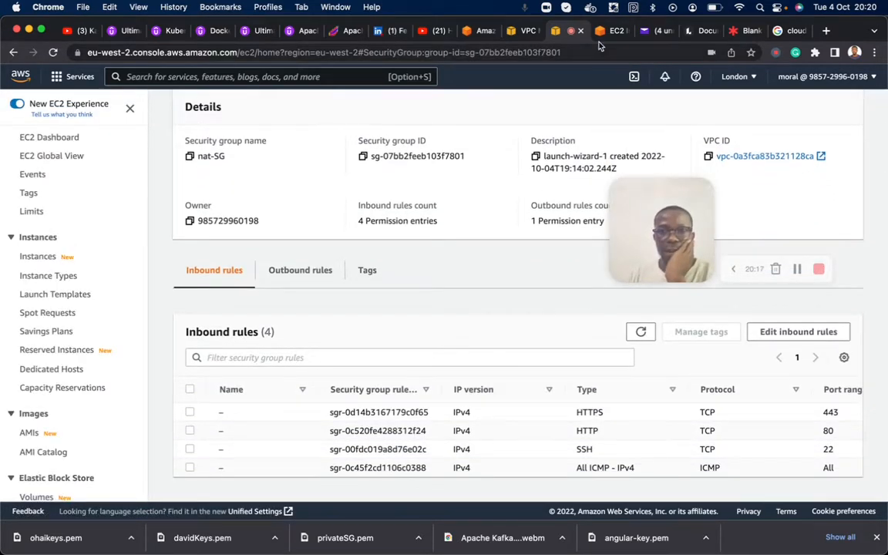
# - Return to the private host's terminal session, run ping google.com again, and switch to the Lucidspark board with the VPC diagram
pyautogui.click(603, 34)
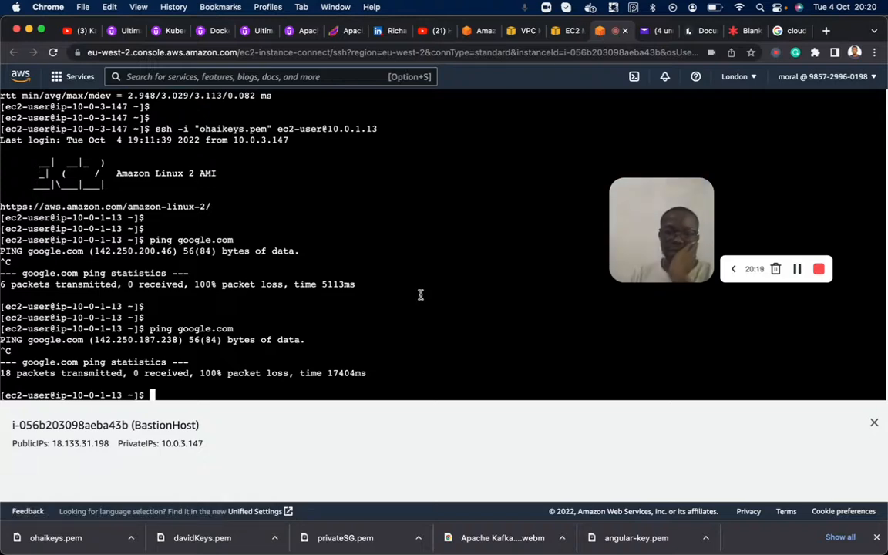
pyautogui.press('Return')
pyautogui.press('Return')
pyautogui.press('Up')
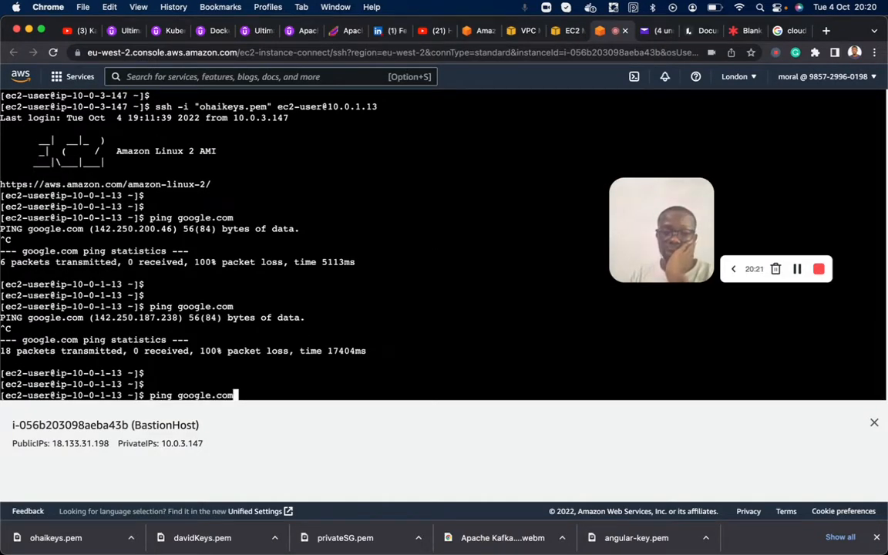
pyautogui.press('Return')
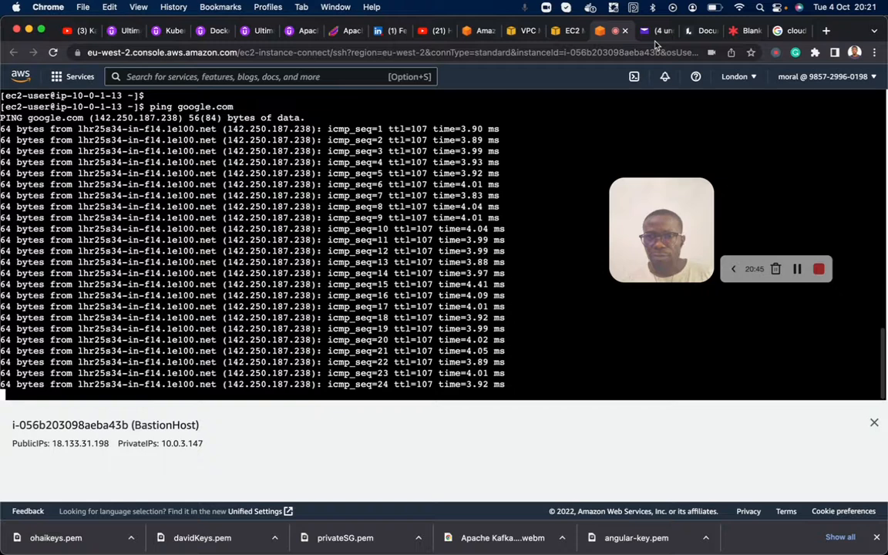
pyautogui.click(741, 32)
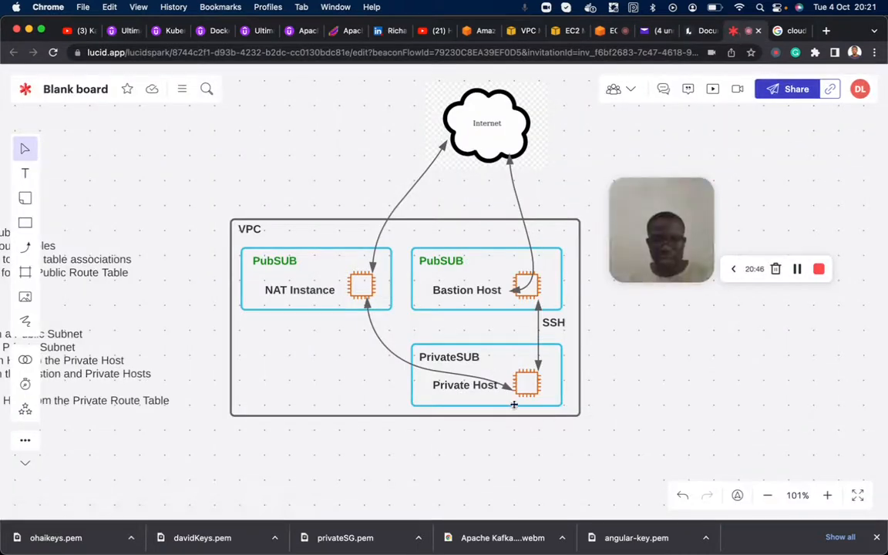